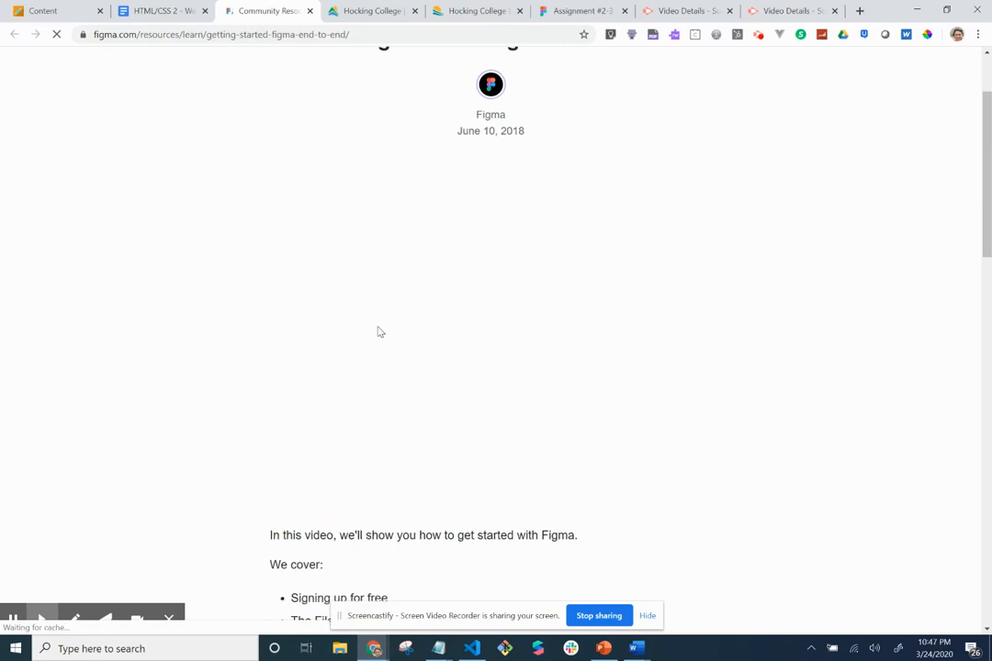
Examine the Figma end-to-end Getting Started page and its video alongside the earlier assignments in the HTML/CSS 2 - Week 1_Day 2 document.
scroll(377, 327, down, 2)
scroll(378, 332, up, 3)
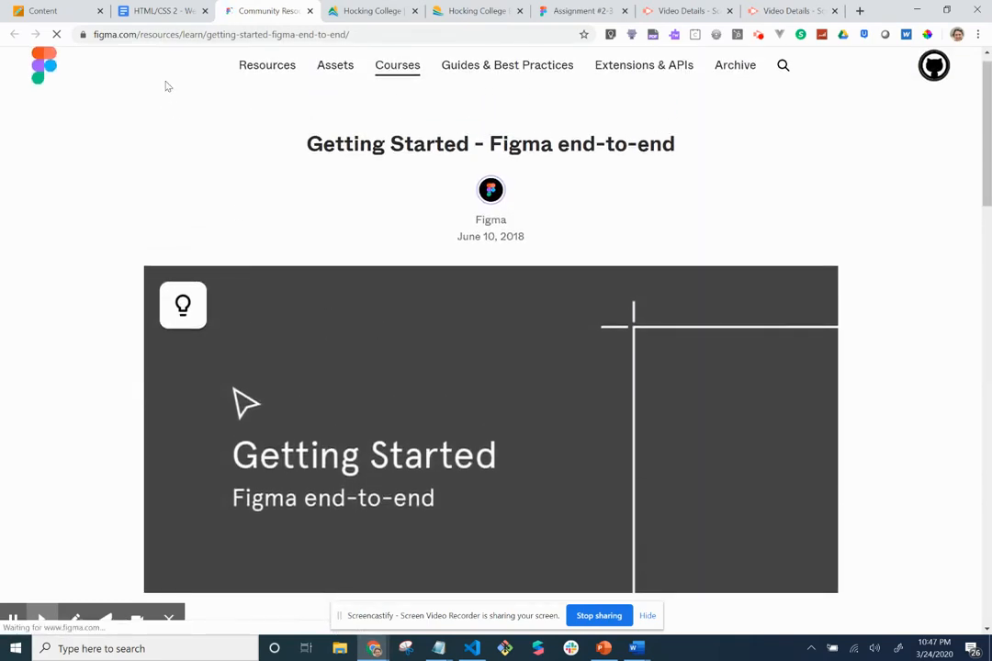
click(160, 15)
click(242, 261)
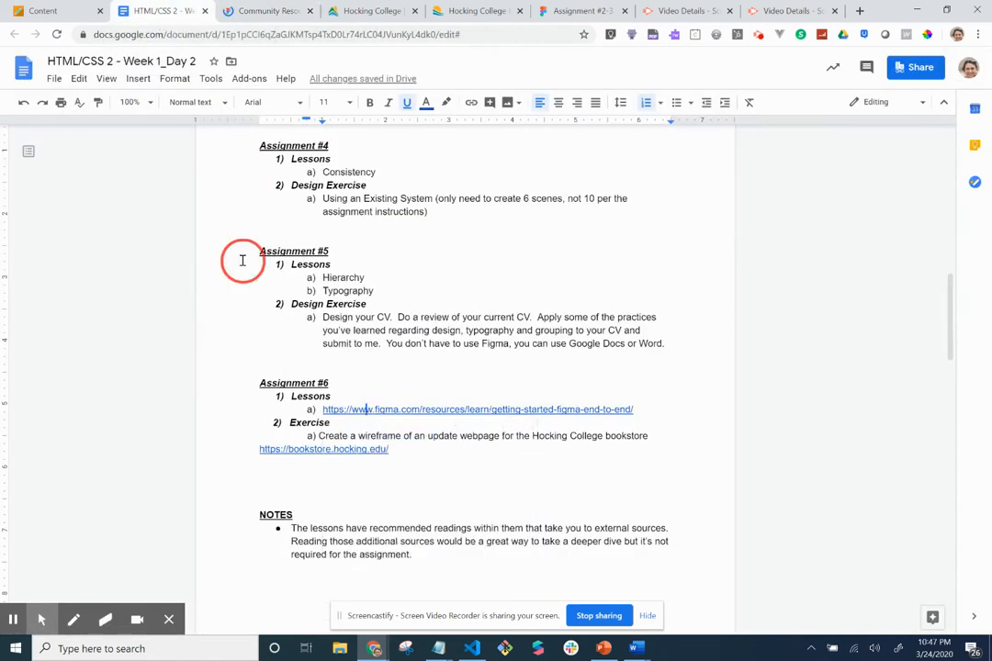
scroll(242, 261, up, 5)
scroll(243, 260, up, 2)
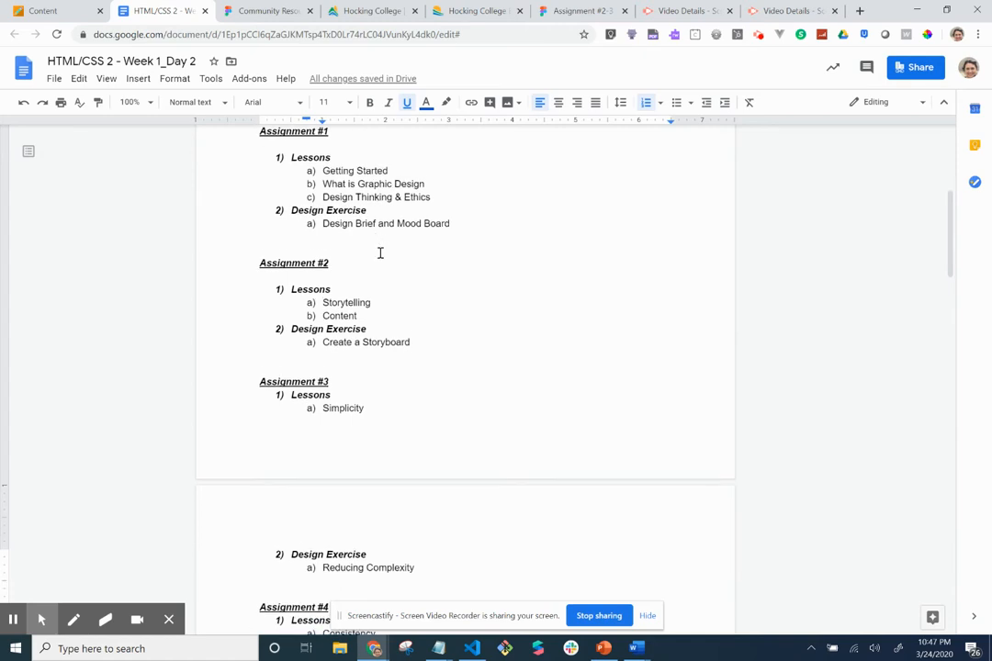
scroll(378, 251, up, 1)
click(292, 5)
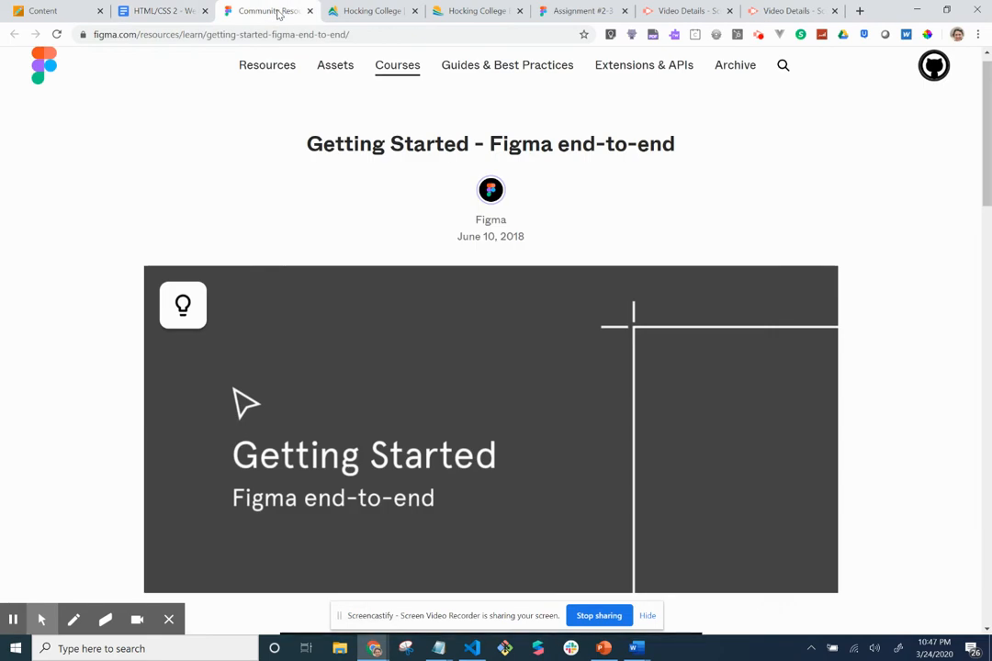
scroll(431, 301, down, 1)
scroll(431, 301, down, 3)
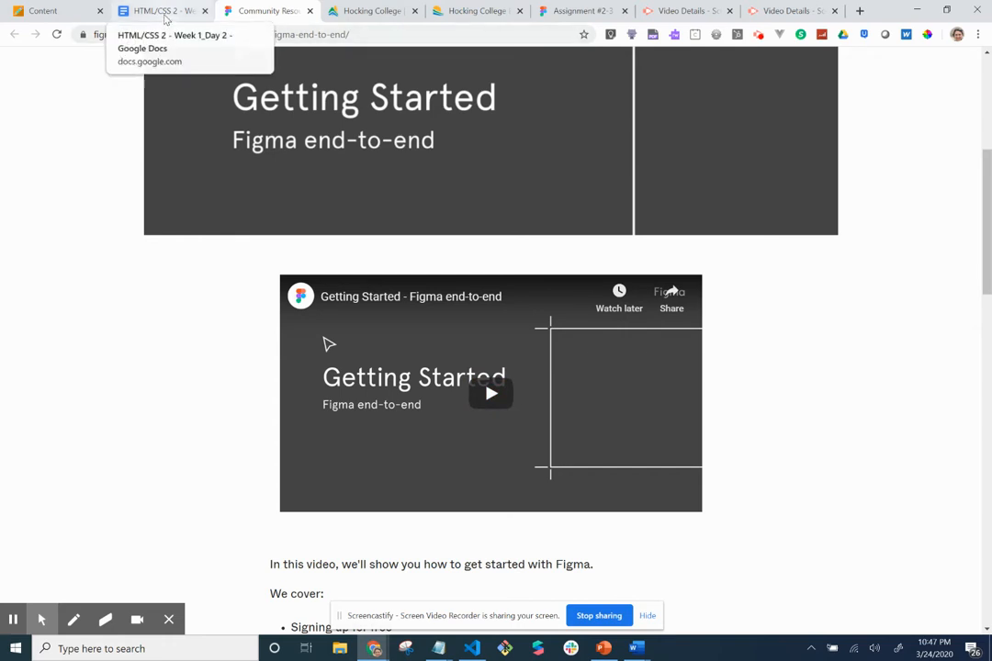
Return to the HTML/CSS 2 - Week 1_Day 2 document and review the Lessons and Exercise parts of Assignment #6.
click(165, 14)
scroll(372, 389, down, 4)
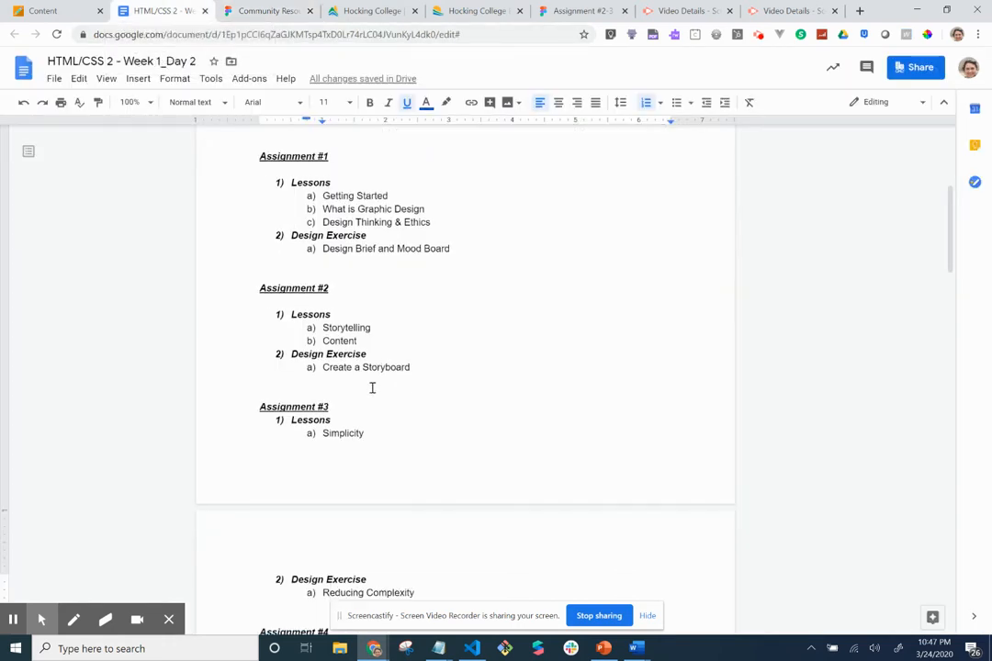
scroll(372, 390, down, 2)
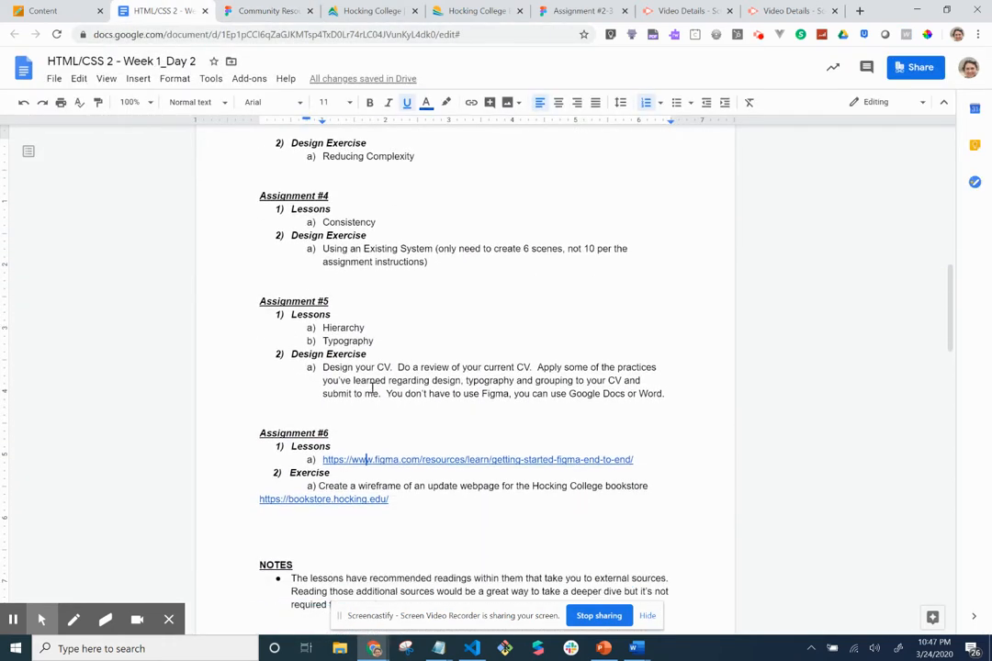
double_click(303, 447)
double_click(310, 473)
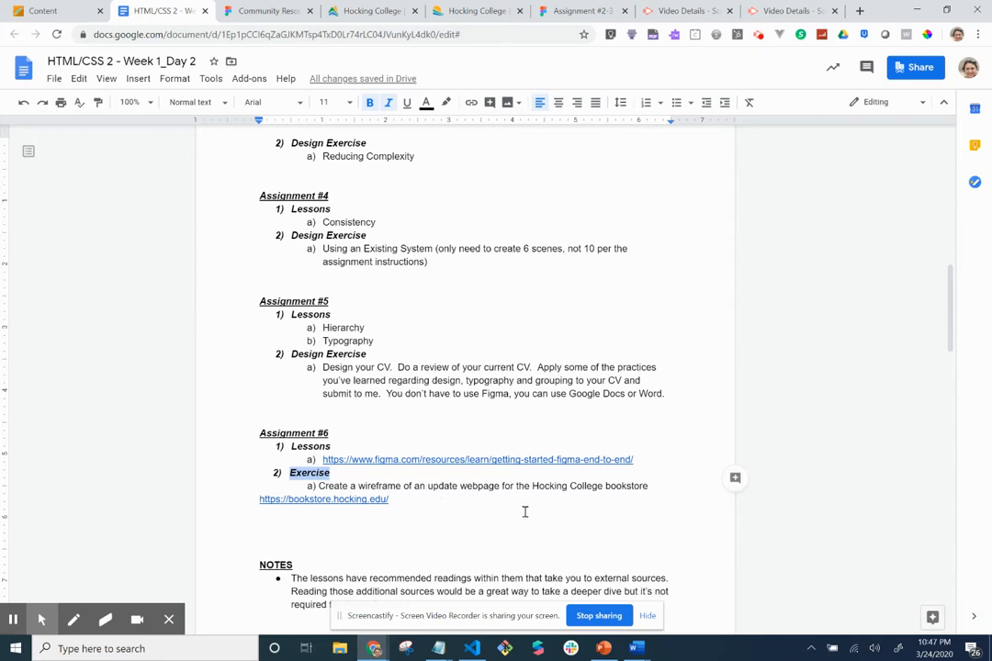
Switch to the Assignment #2-3 Figma file and examine the whole storyboard of Hocking College screens and their prototype connections.
click(580, 11)
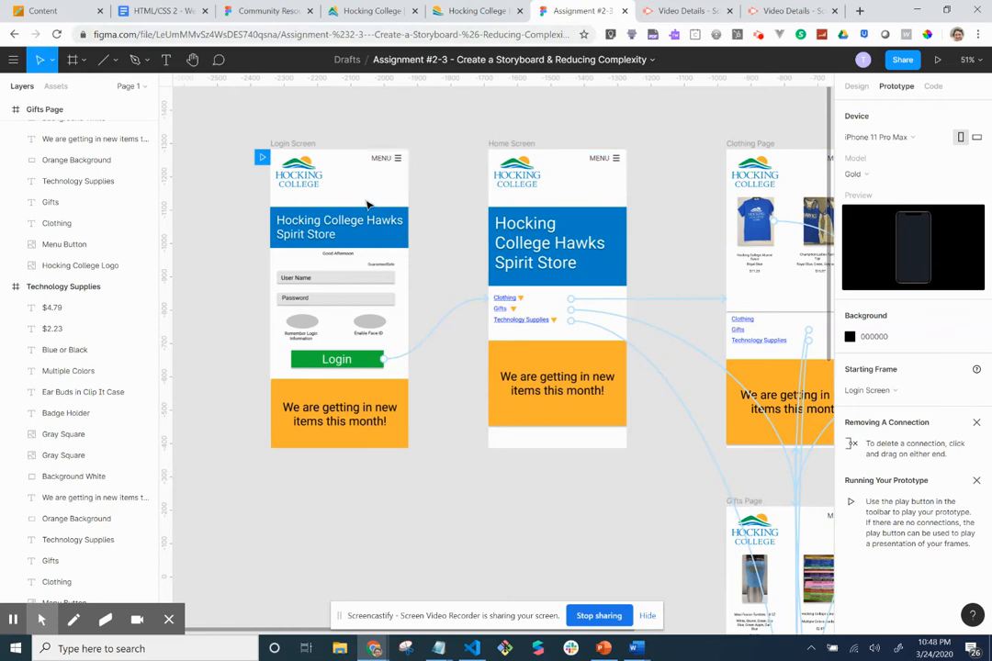
scroll(476, 227, down, 2)
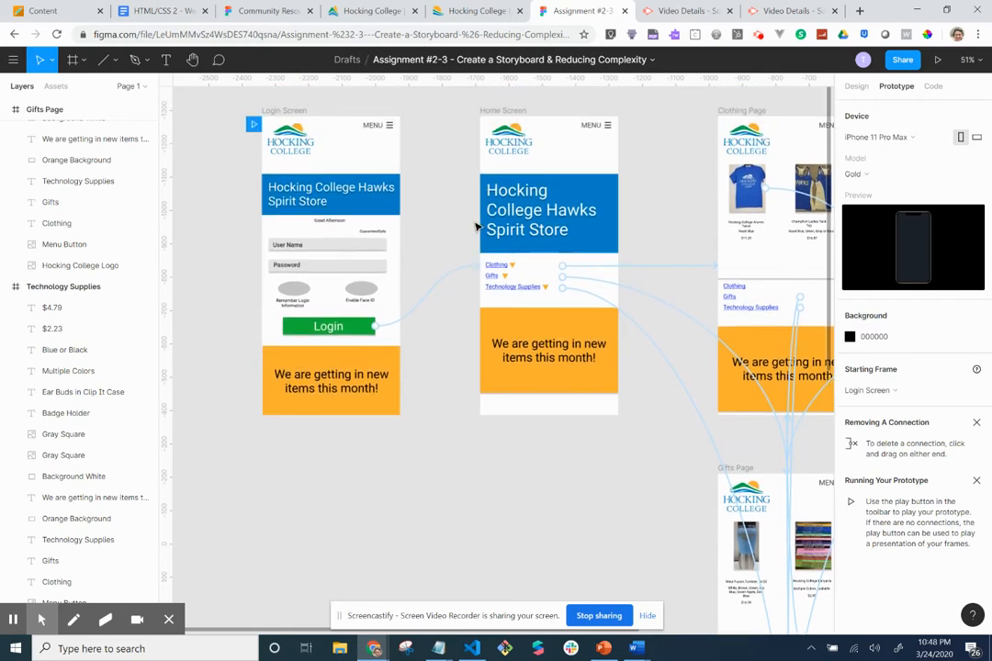
scroll(475, 226, down, 5)
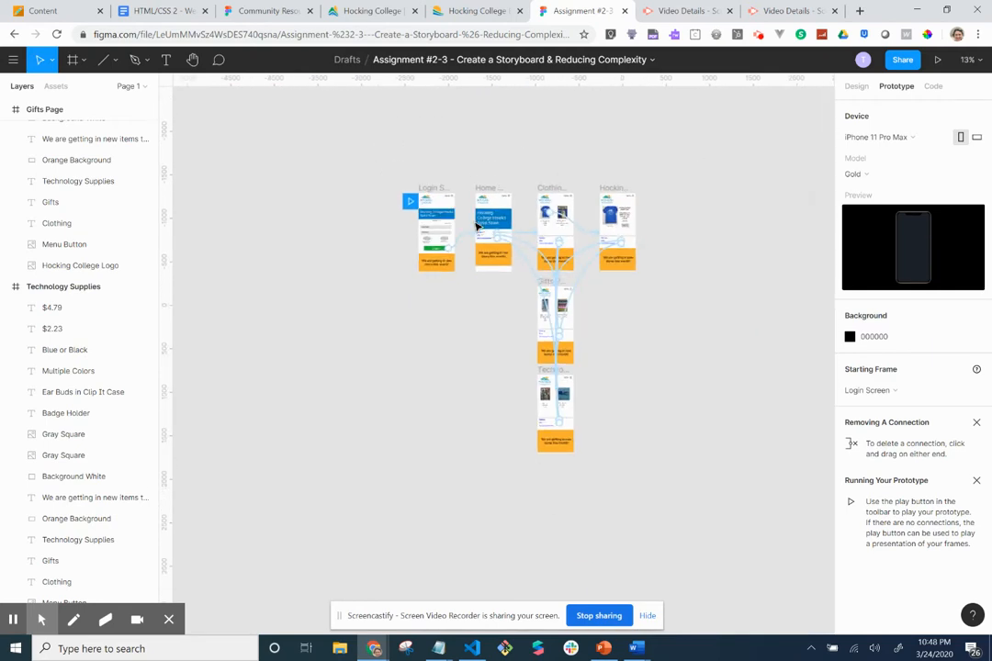
scroll(462, 361, down, 1)
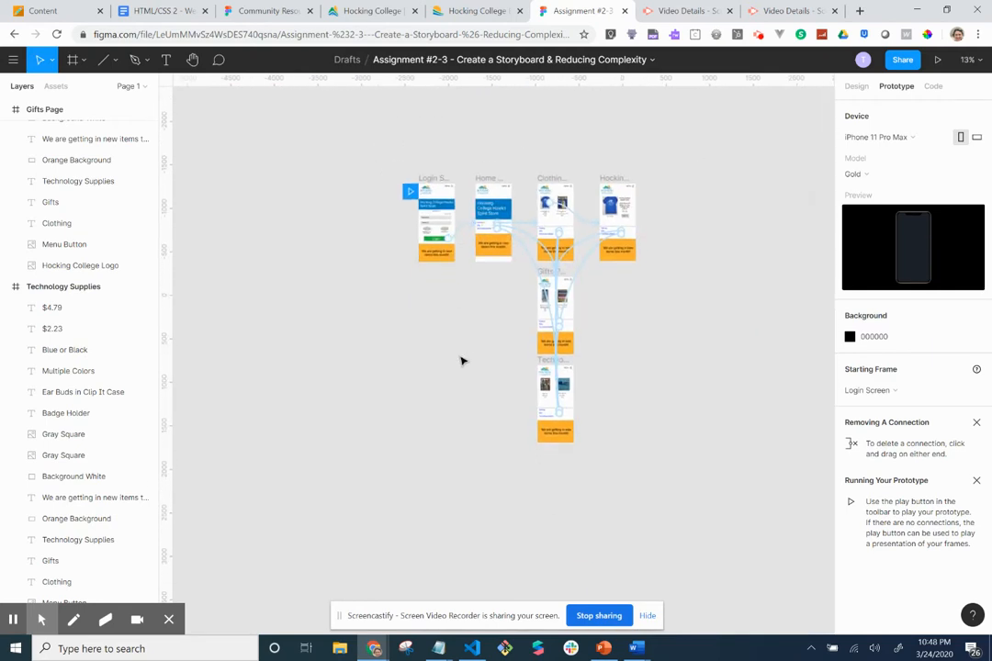
scroll(462, 361, down, 2)
scroll(462, 361, up, 2)
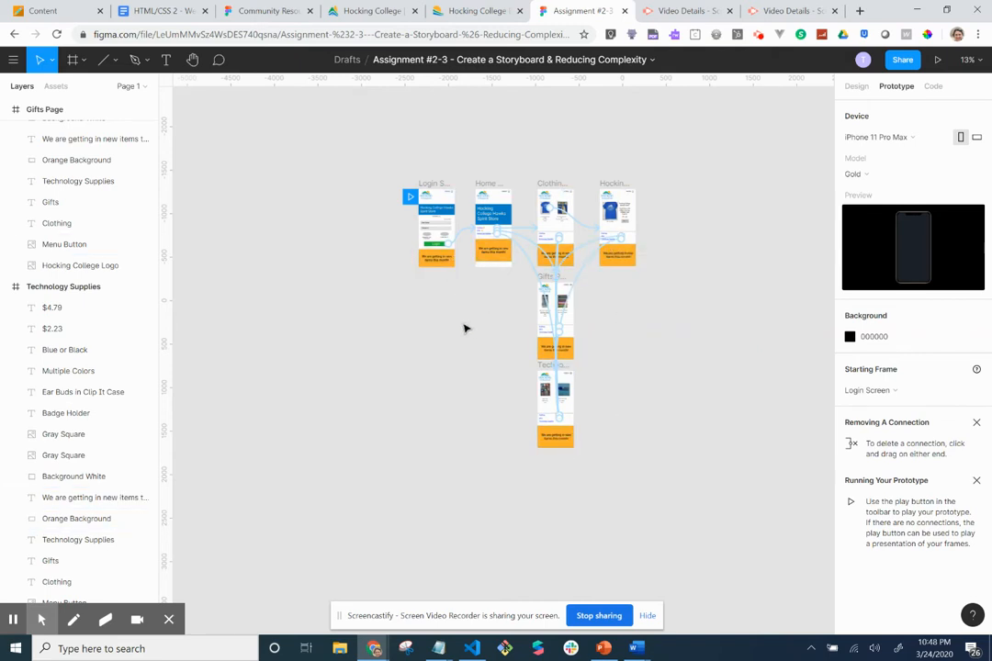
scroll(457, 329, up, 5)
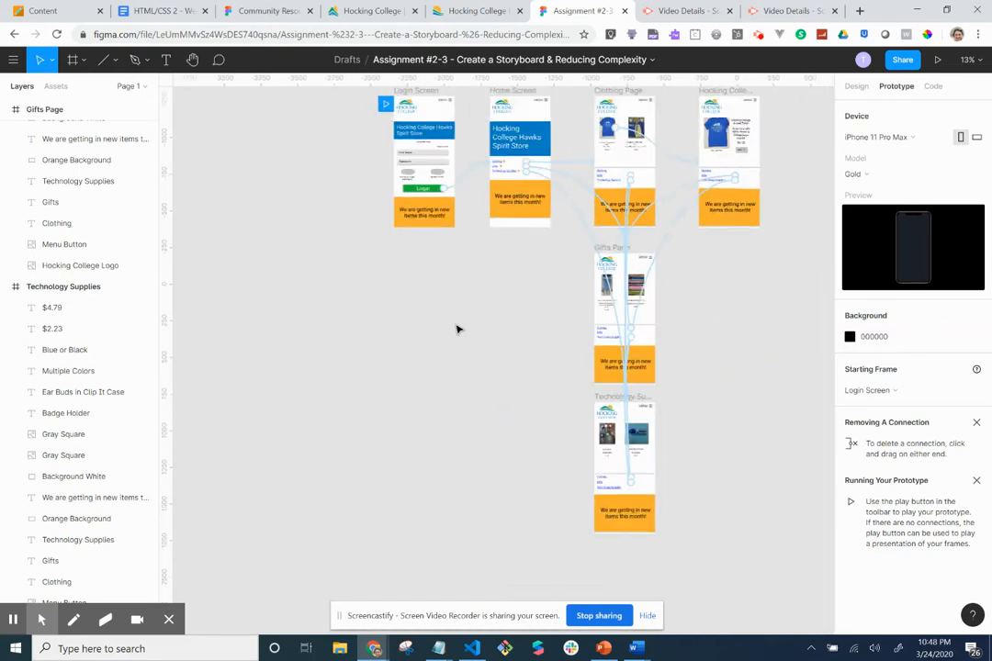
scroll(457, 329, down, 3)
right_click(457, 328)
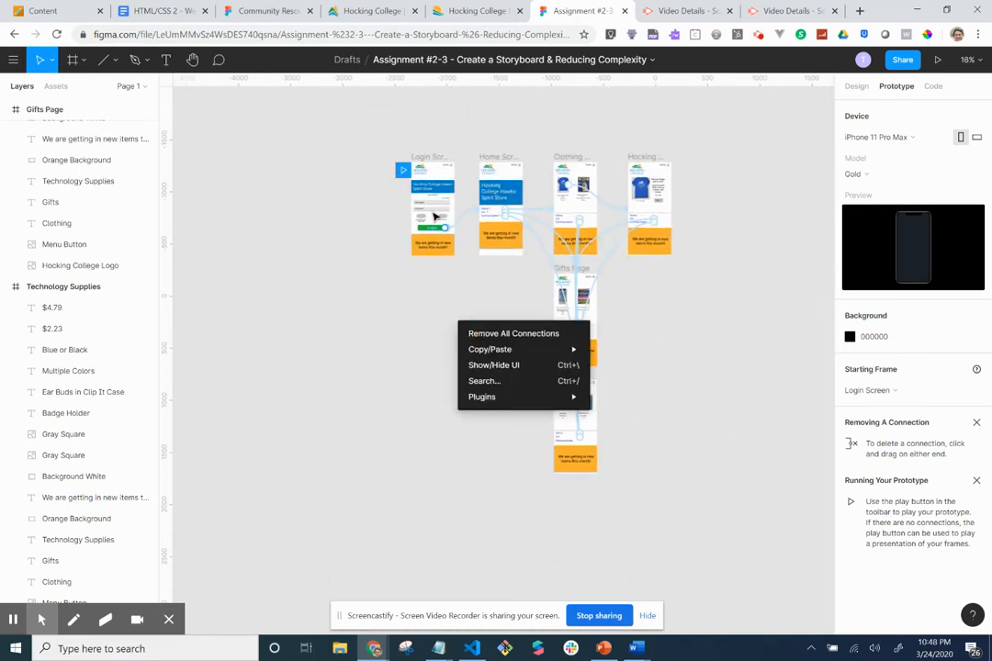
click(406, 334)
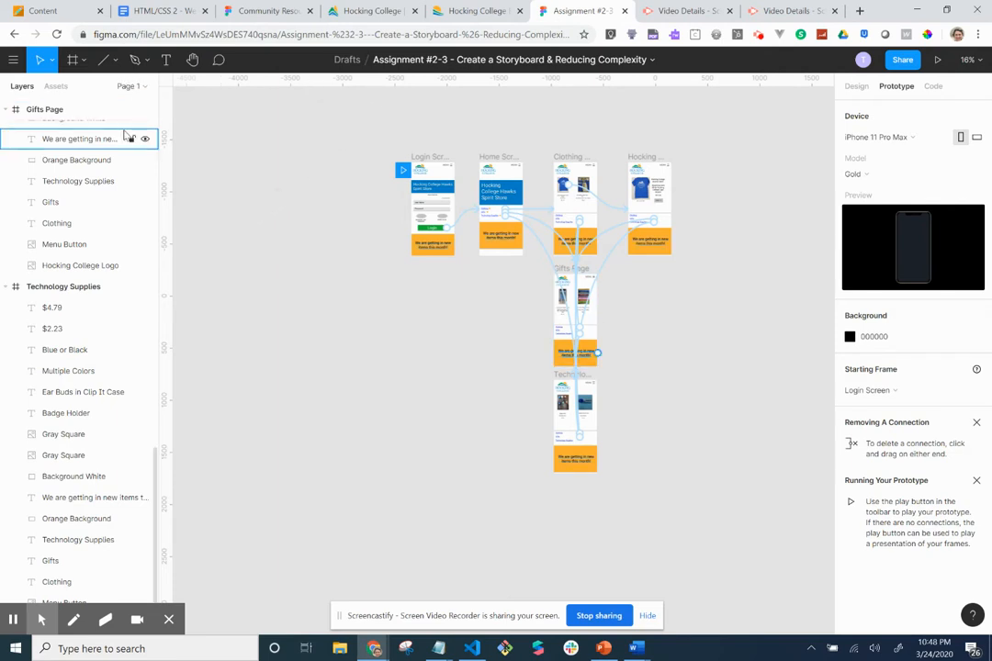
Collapse the layers of the Hocking College Alumni TShirt, Clothing Page, Gifts Page and Technology Supplies frames.
scroll(93, 220, up, 1)
scroll(92, 220, up, 15)
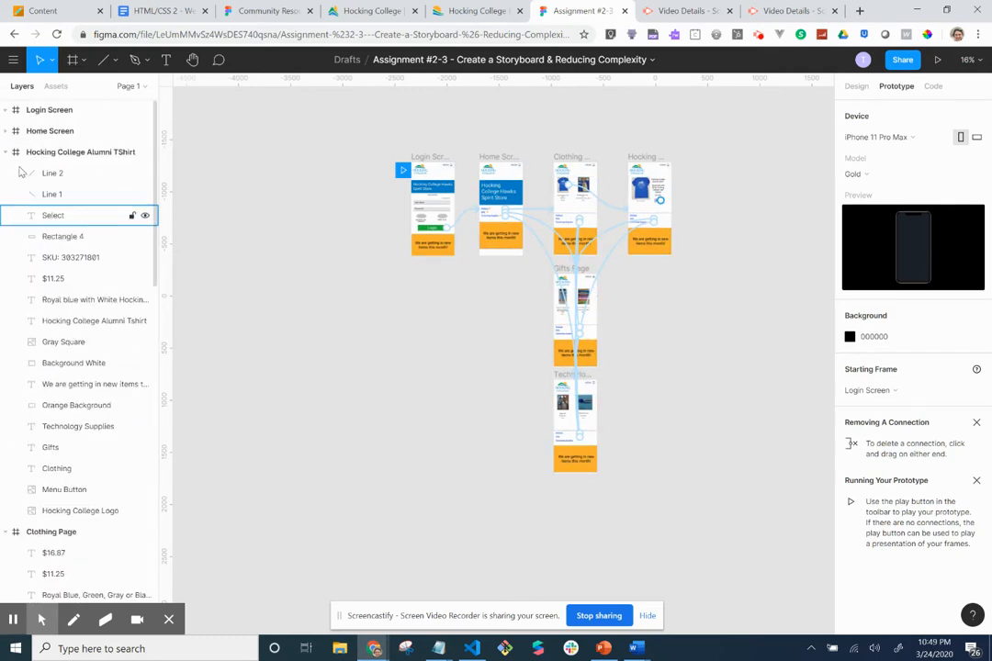
click(5, 153)
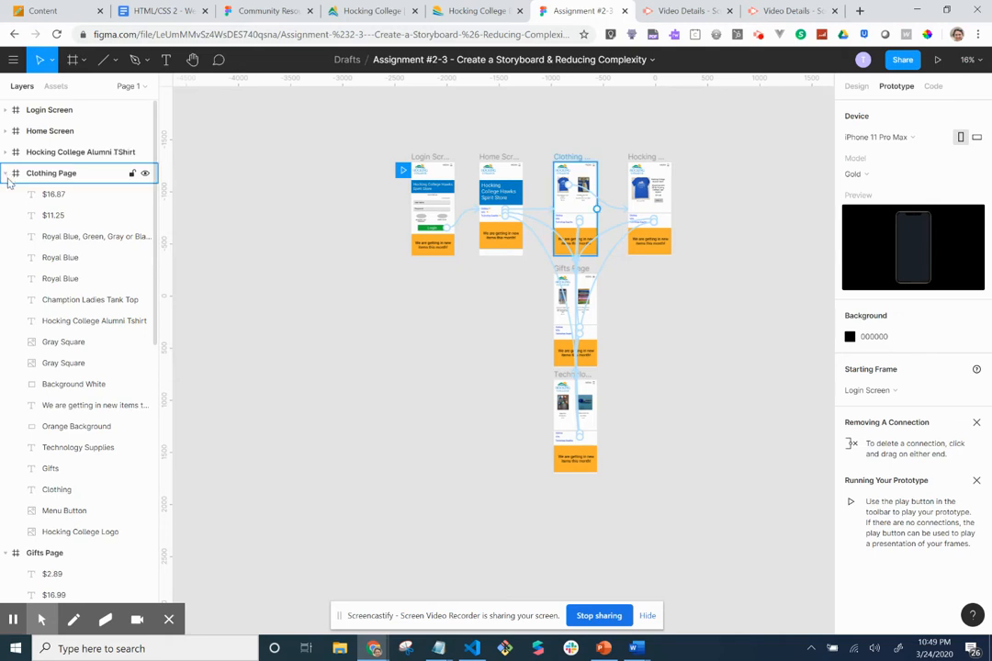
click(8, 173)
click(5, 194)
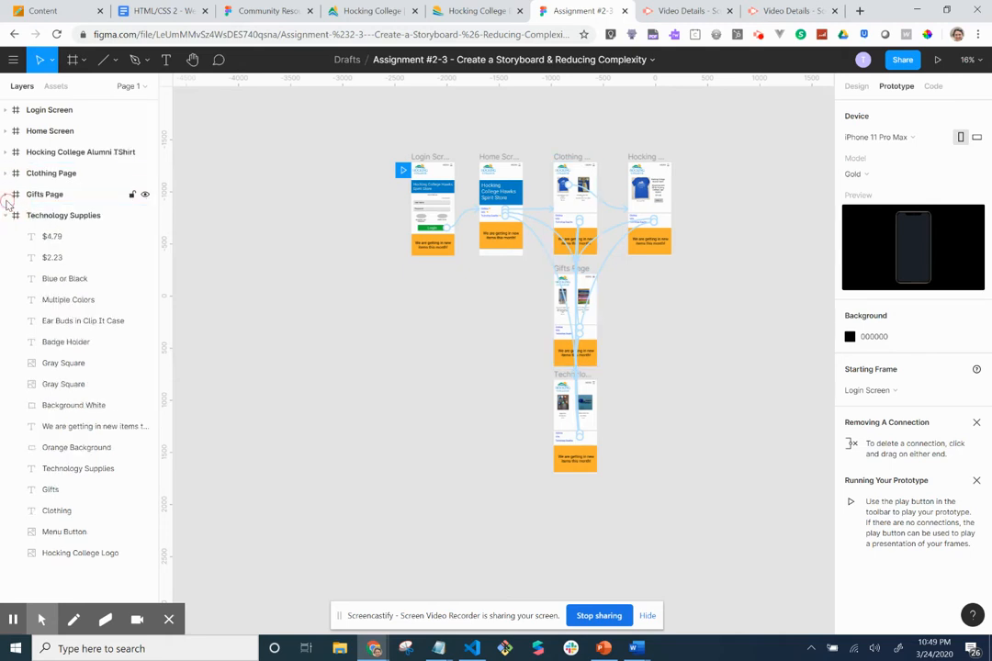
click(5, 216)
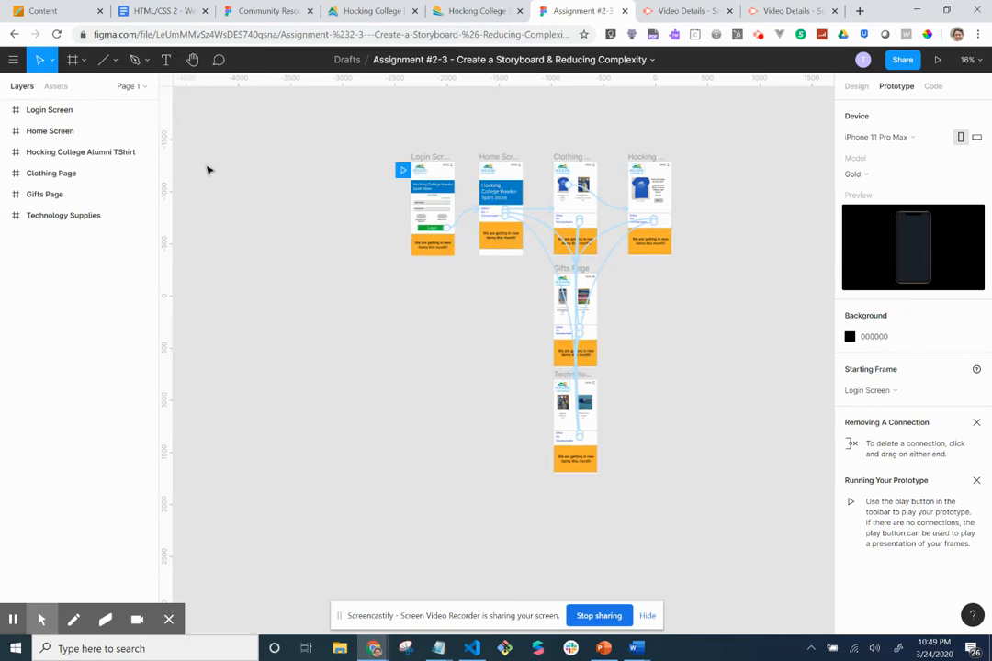
Duplicate the Home Screen frame and move the copy to the empty canvas area below and left of the Login Screen.
click(59, 134)
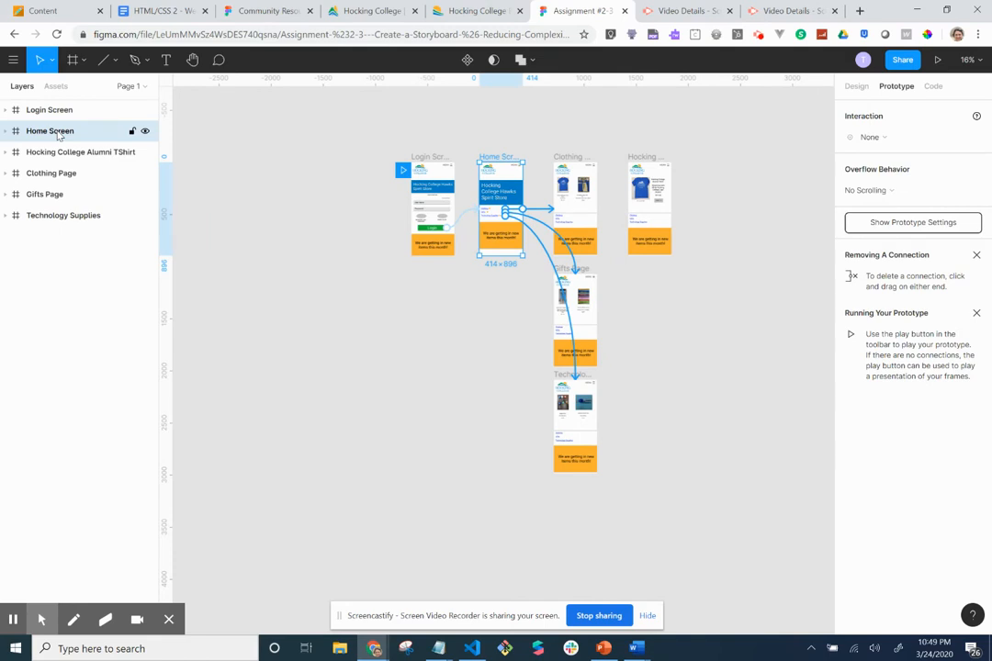
key(ctrl+d)
click(53, 153)
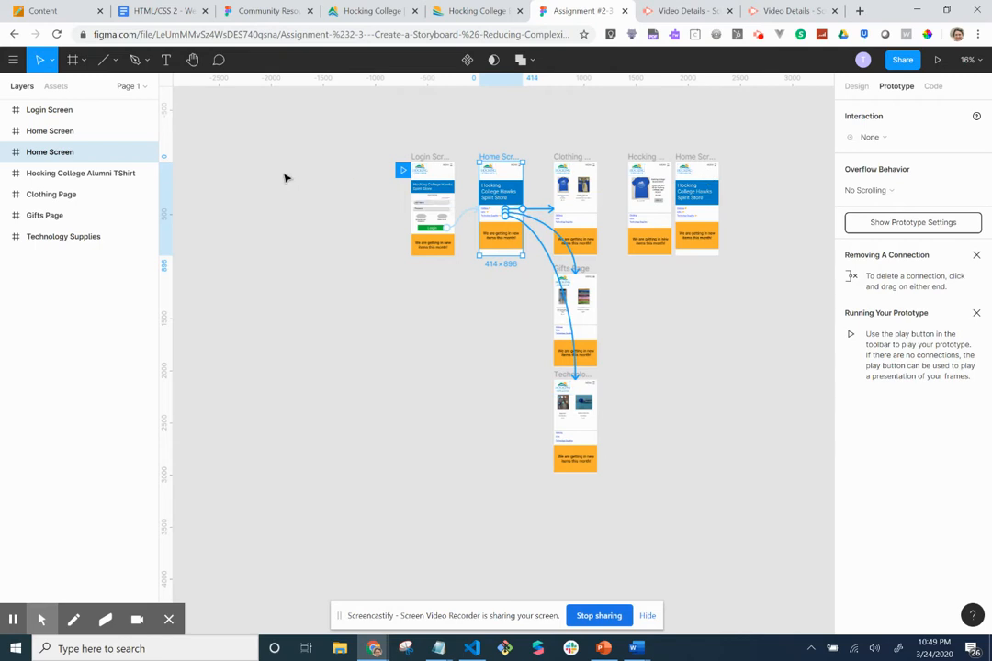
click(50, 131)
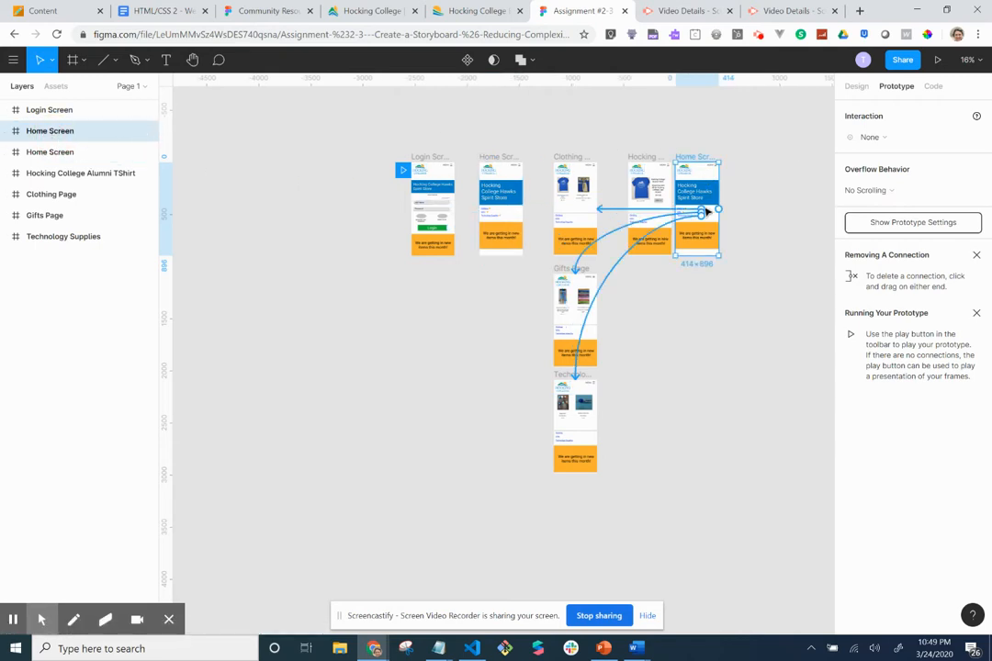
drag(709, 195, 289, 403)
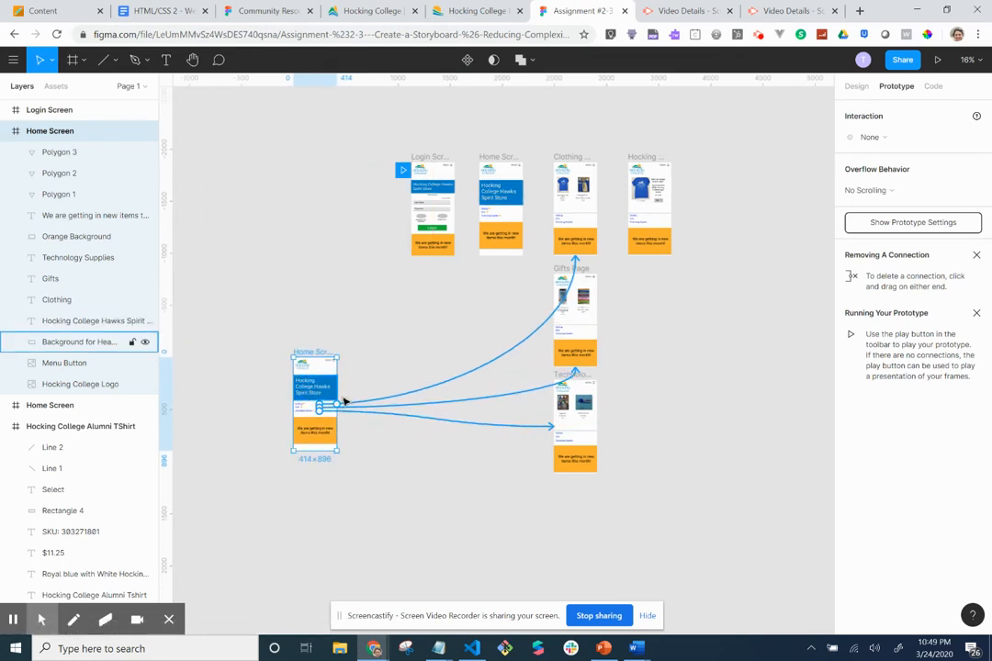
Remove the prototype connection from the Clothing link of the duplicated Home Screen by setting its interaction to None.
click(347, 405)
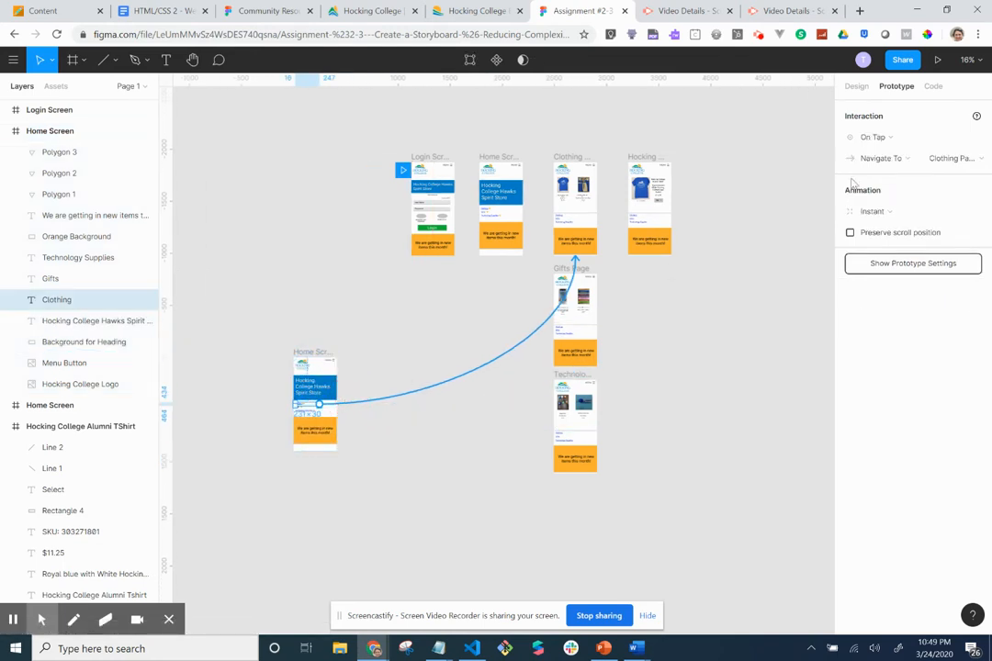
click(875, 137)
click(872, 111)
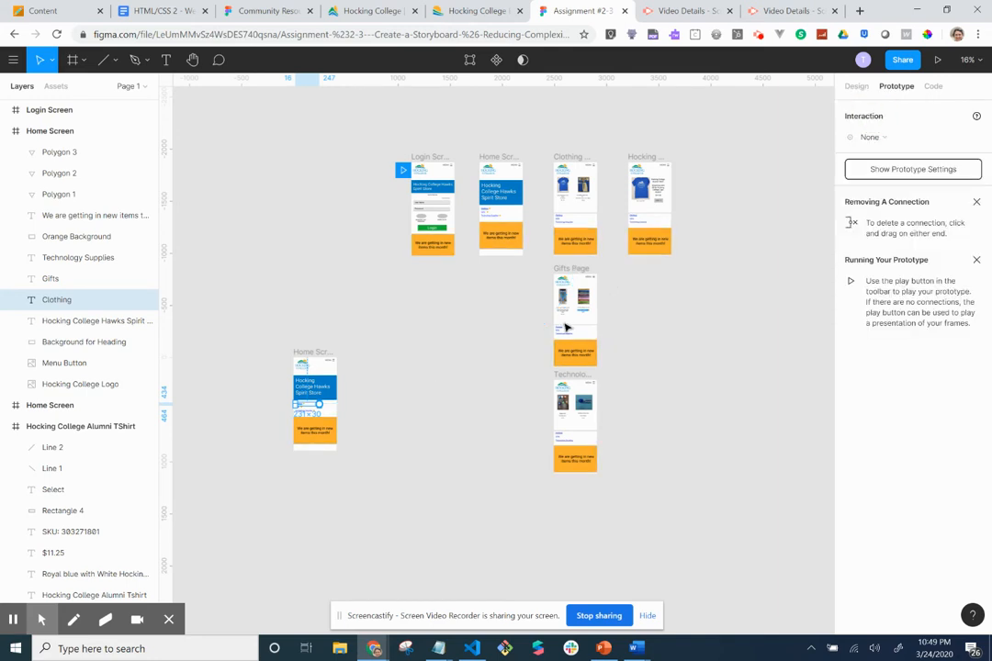
click(322, 415)
click(320, 407)
click(304, 401)
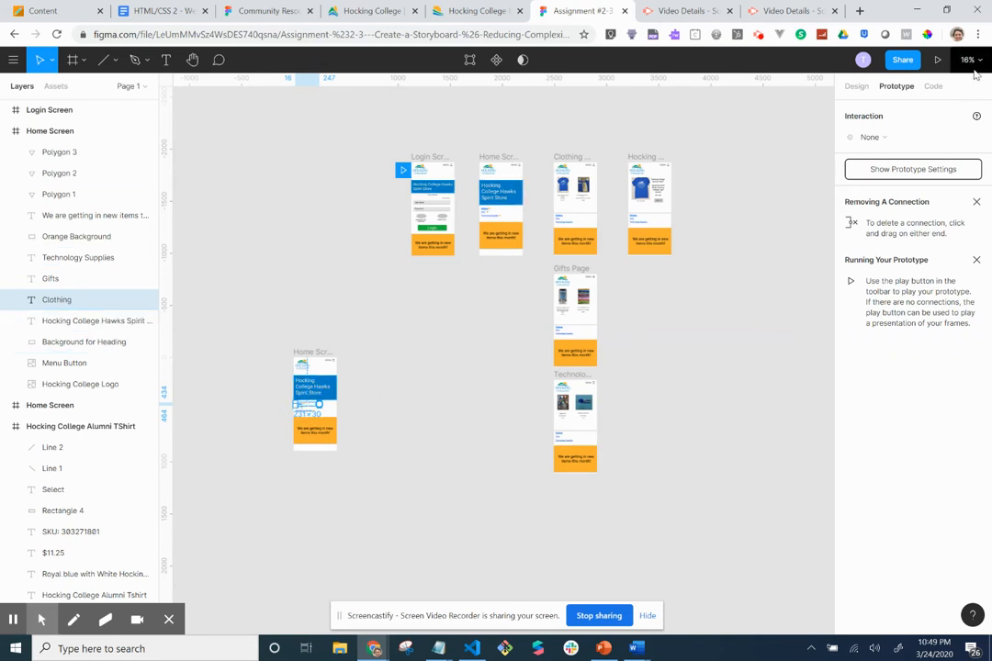
click(574, 206)
click(499, 215)
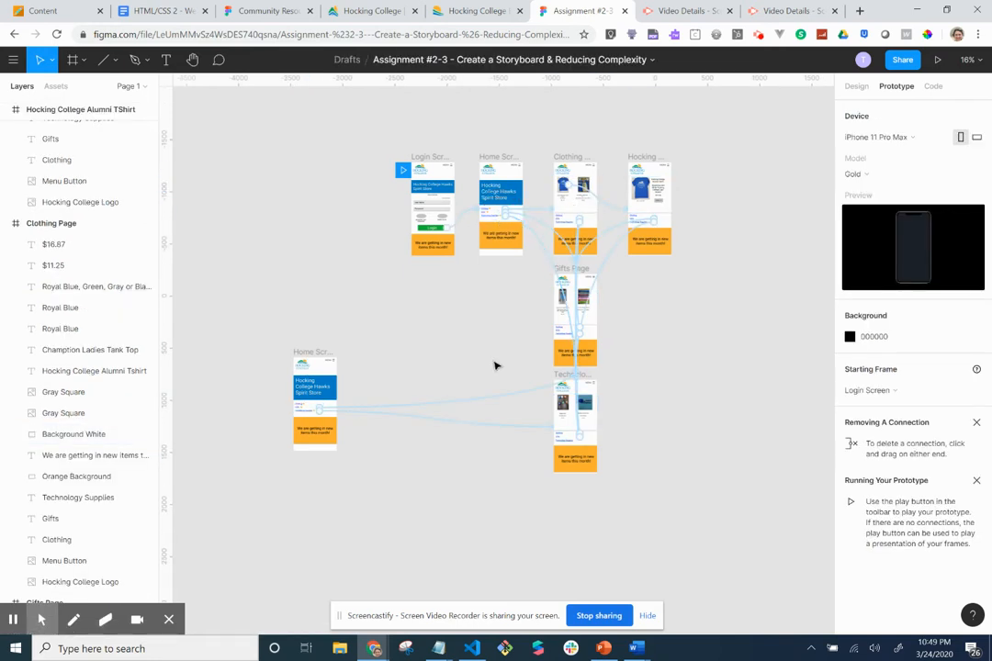
Set the interaction of the duplicated Home Screen's Gifts link to None to remove its connection to the Gifts Page.
click(461, 403)
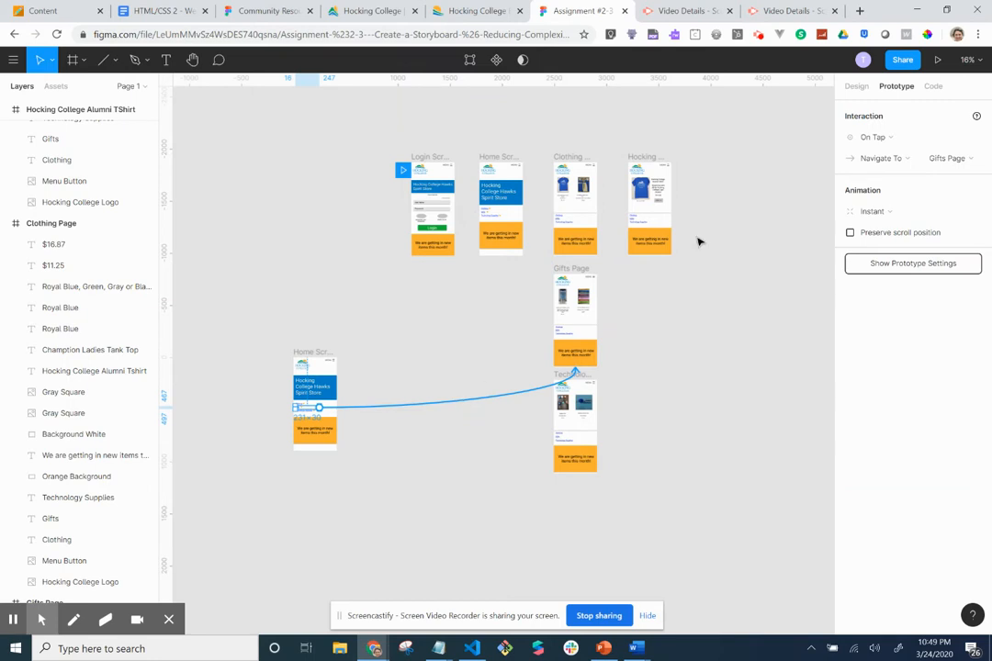
click(889, 142)
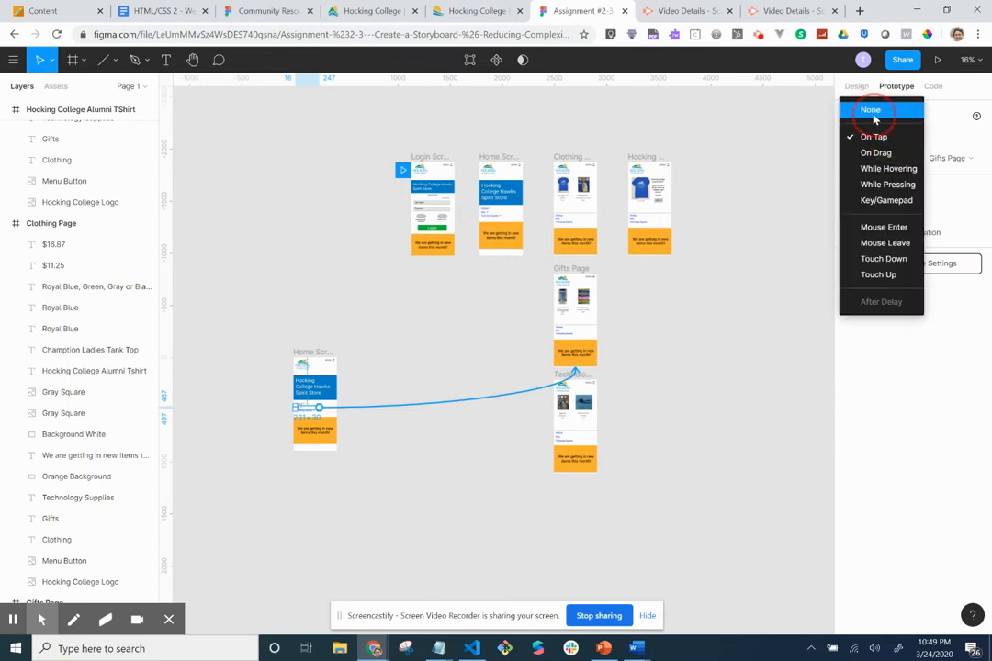
click(873, 112)
click(376, 415)
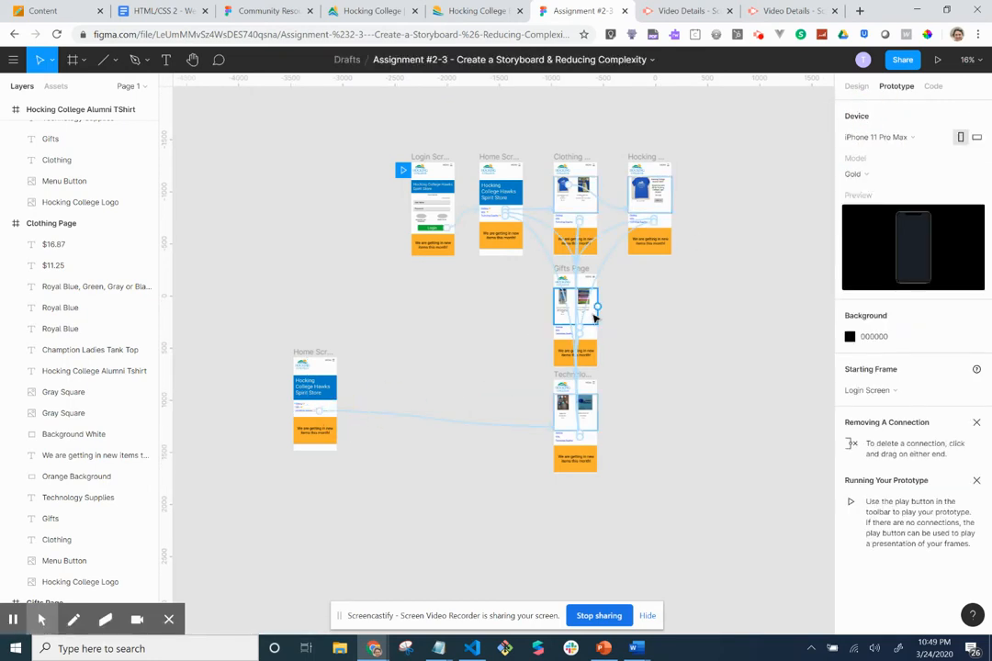
Set the interaction of the duplicated Home Screen's Technology Supplies link to None and deselect it.
click(407, 417)
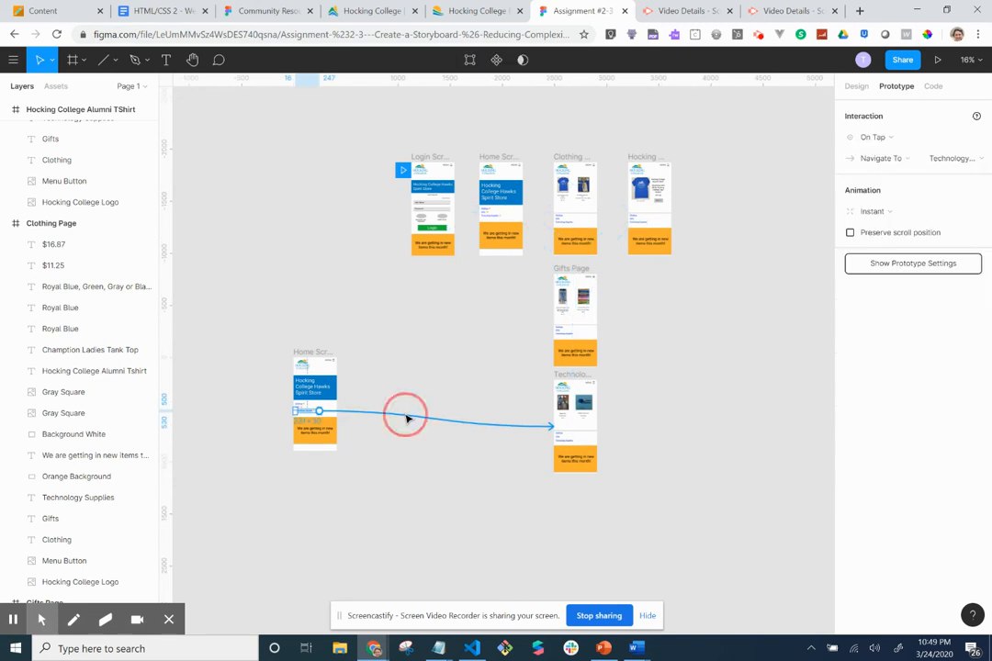
click(875, 136)
click(870, 109)
click(503, 476)
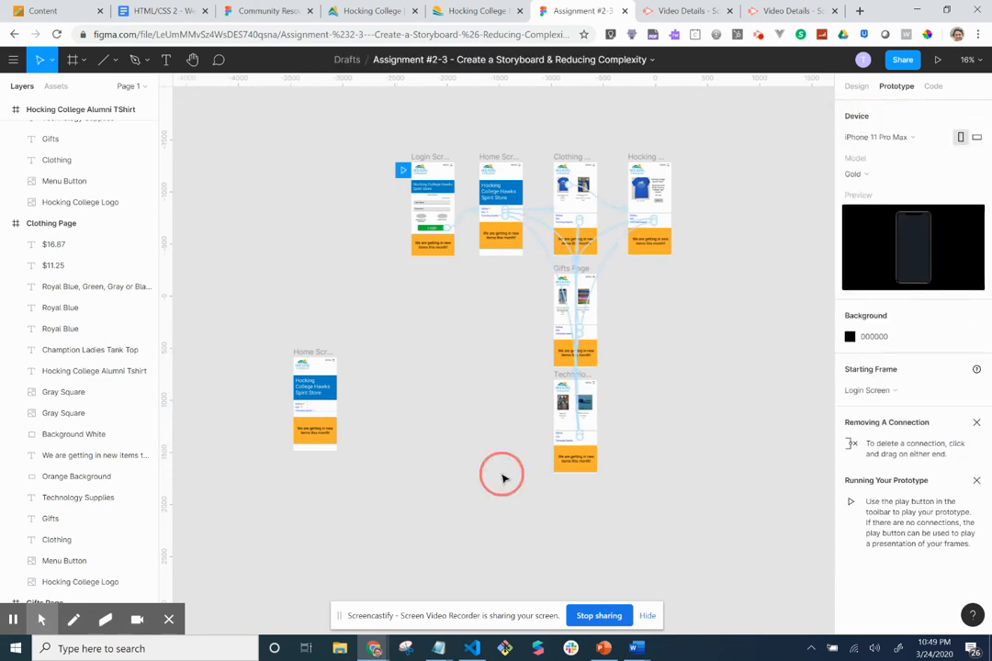
View the duplicated Home Screen at 100% zoom and examine the device presets and sizes available for the prototype.
click(973, 61)
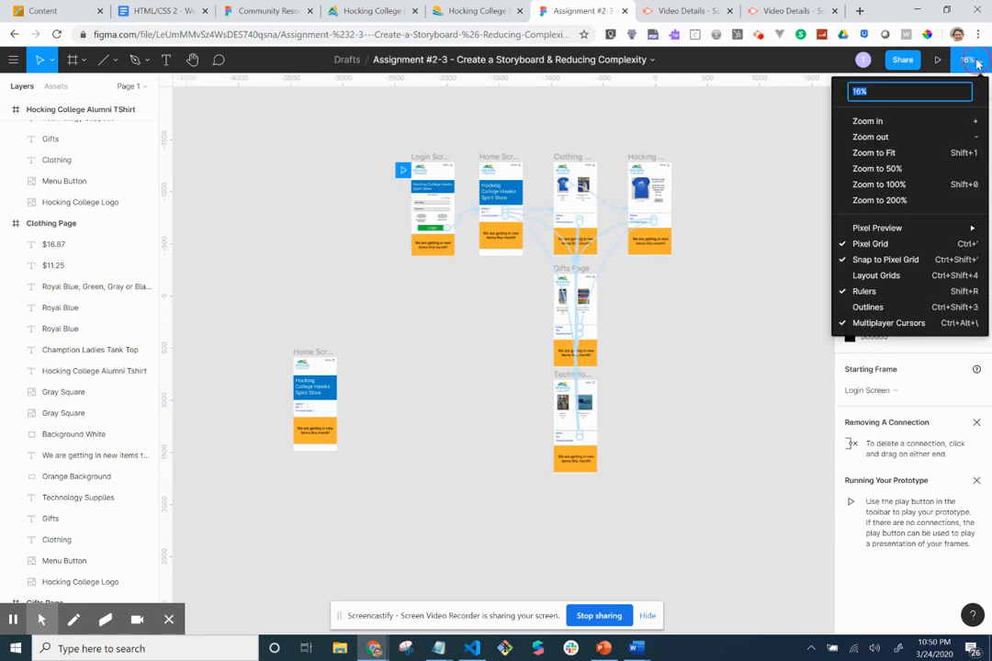
click(944, 183)
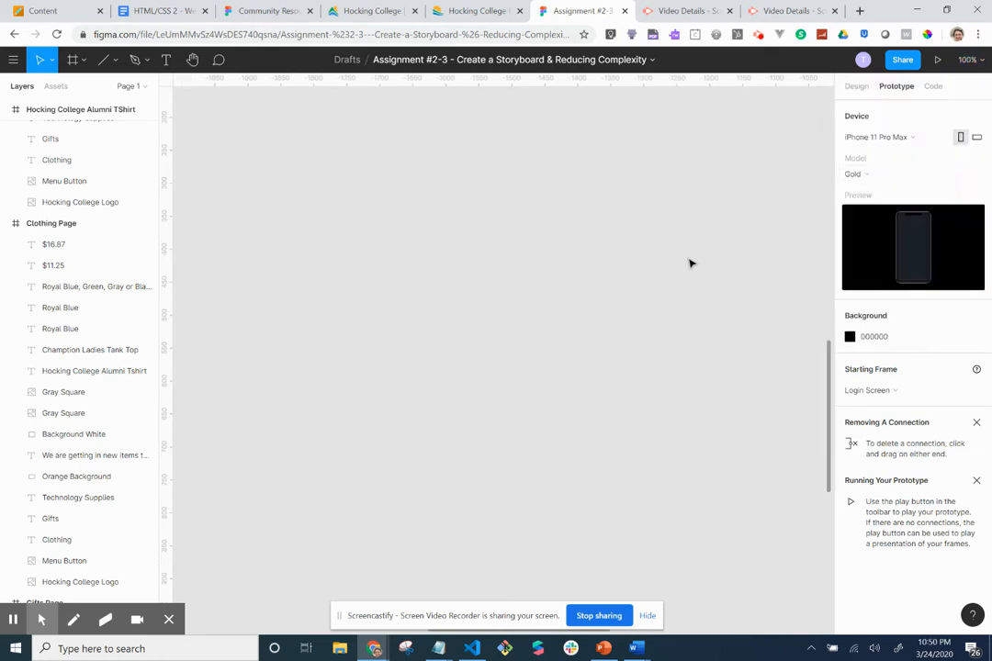
scroll(597, 320, left, 5)
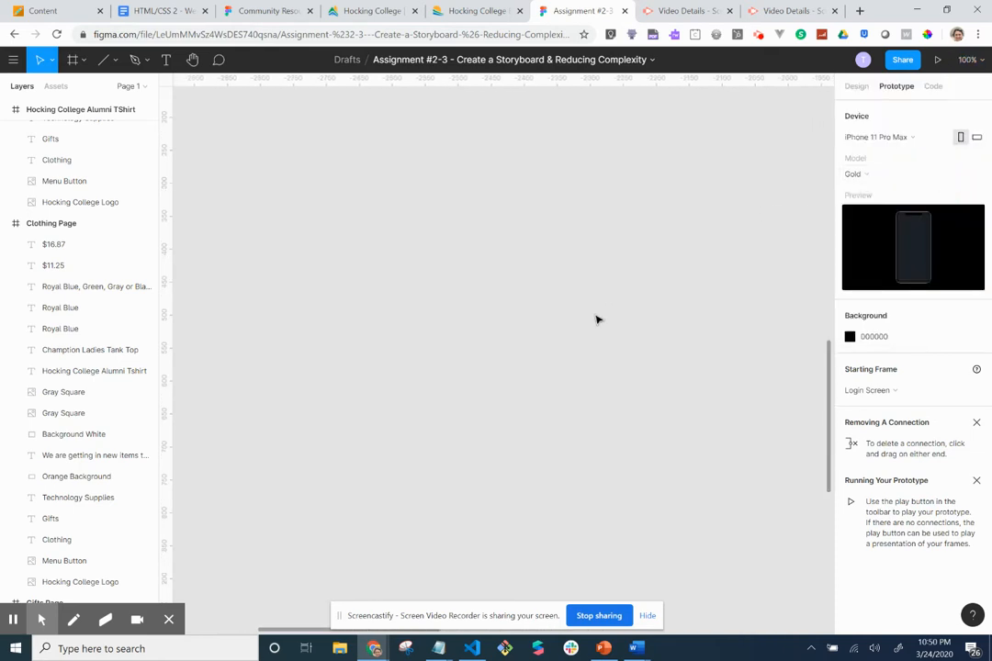
scroll(597, 320, left, 10)
scroll(595, 322, down, 5)
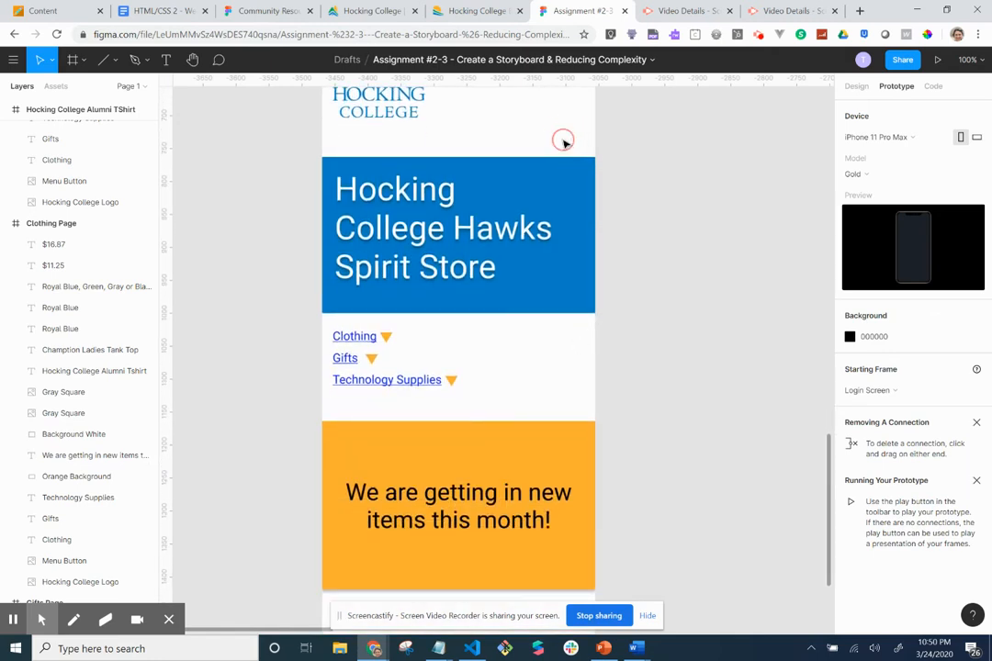
scroll(649, 196, up, 1)
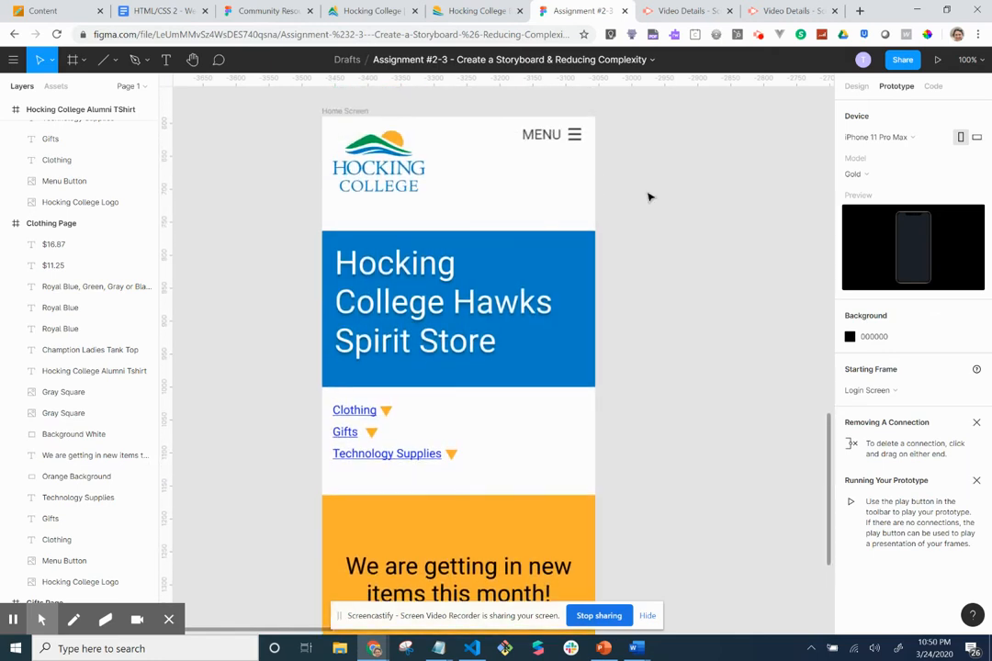
click(883, 143)
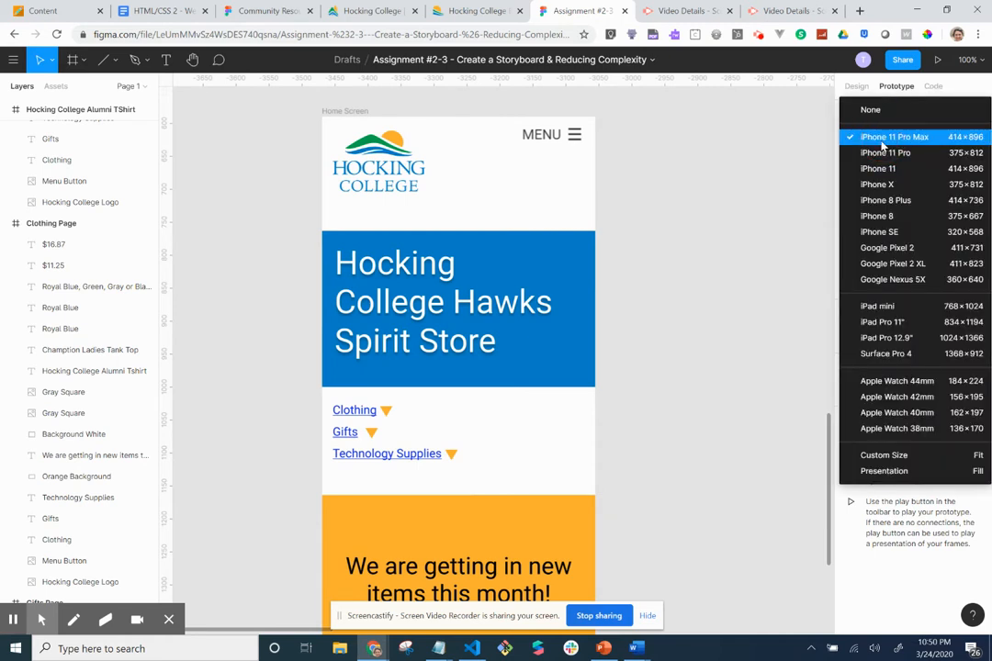
click(780, 197)
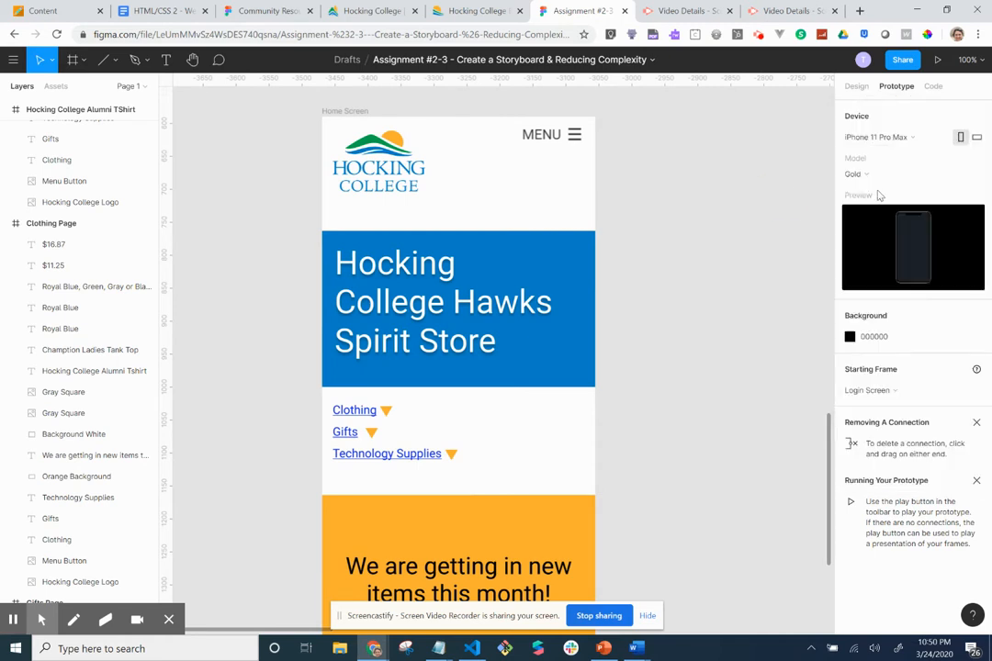
click(910, 136)
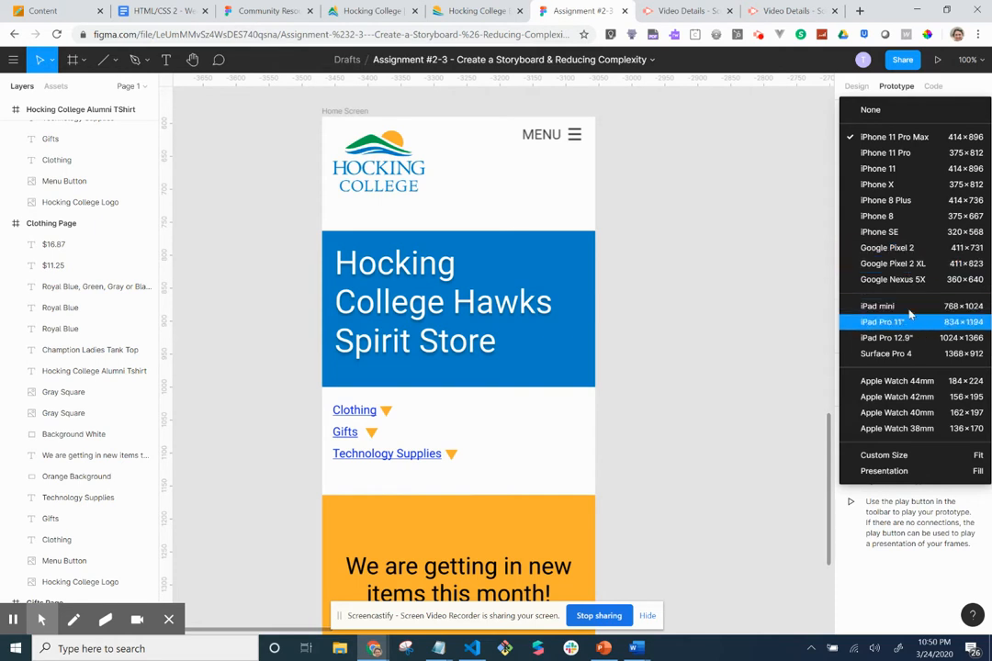
click(795, 208)
Set the prototype device to iPad Pro 12.9" and dismiss the desktop notification.
click(855, 86)
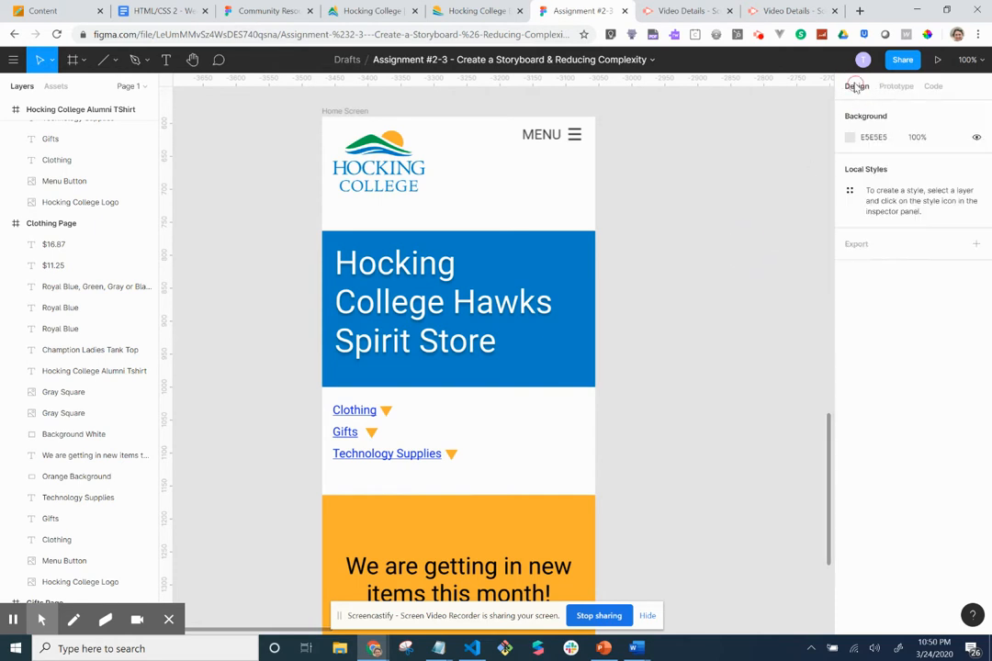
click(896, 86)
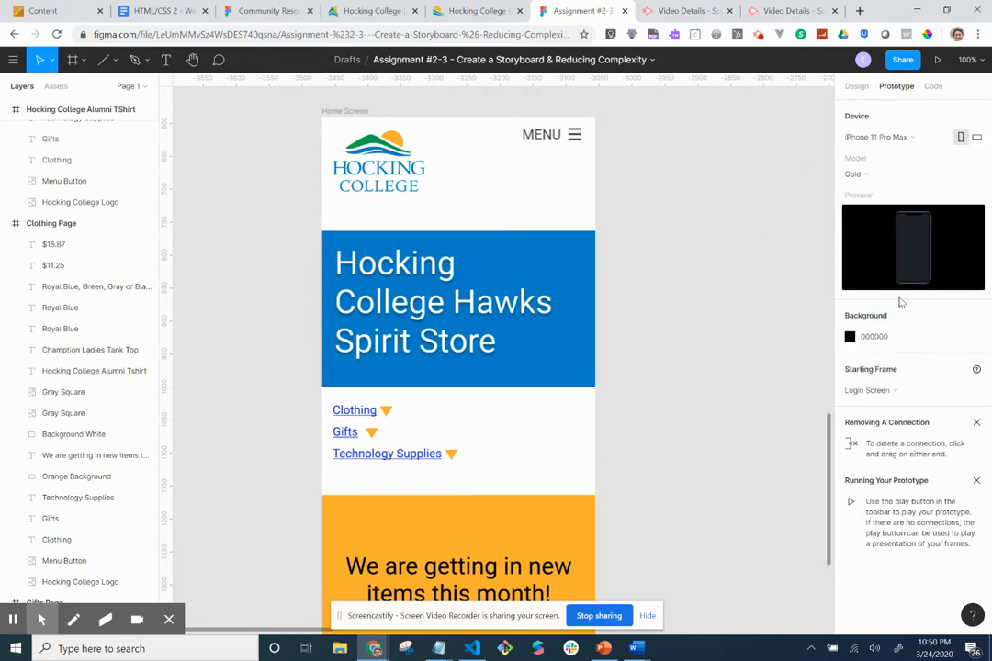
click(926, 141)
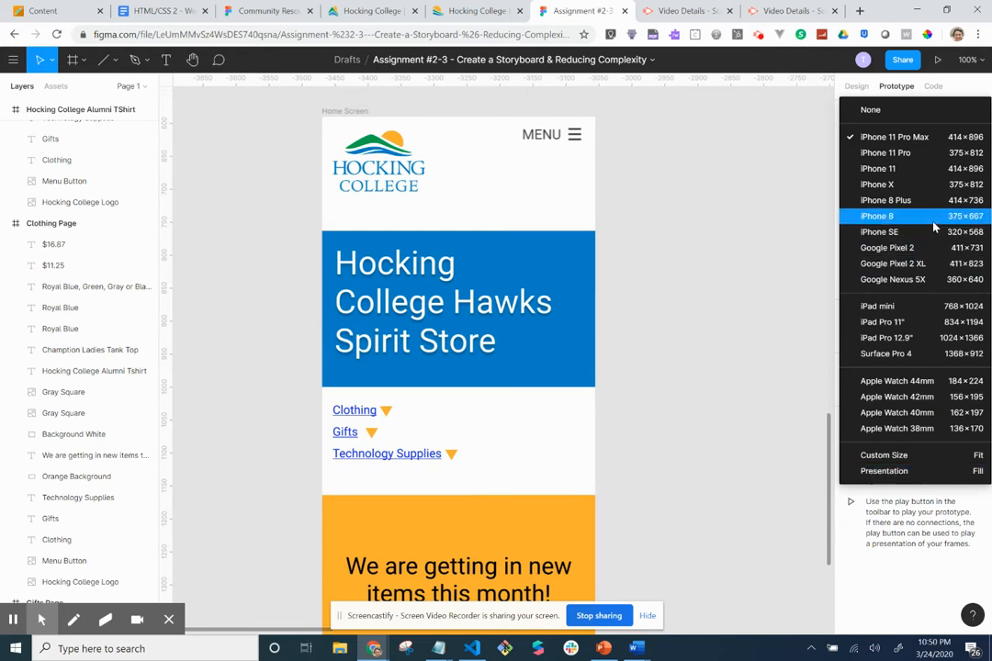
click(941, 346)
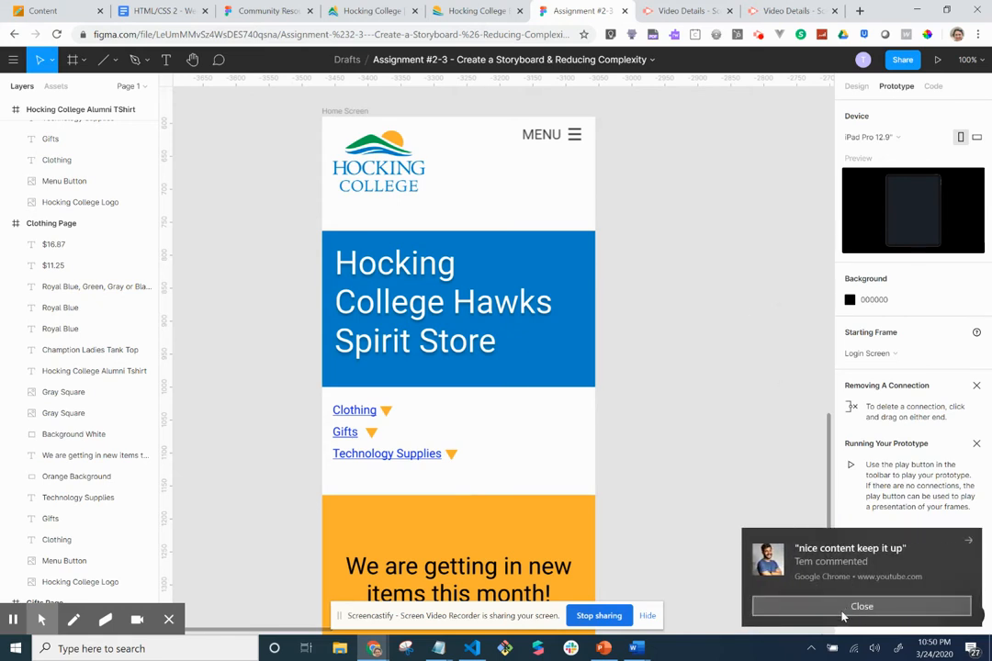
click(841, 615)
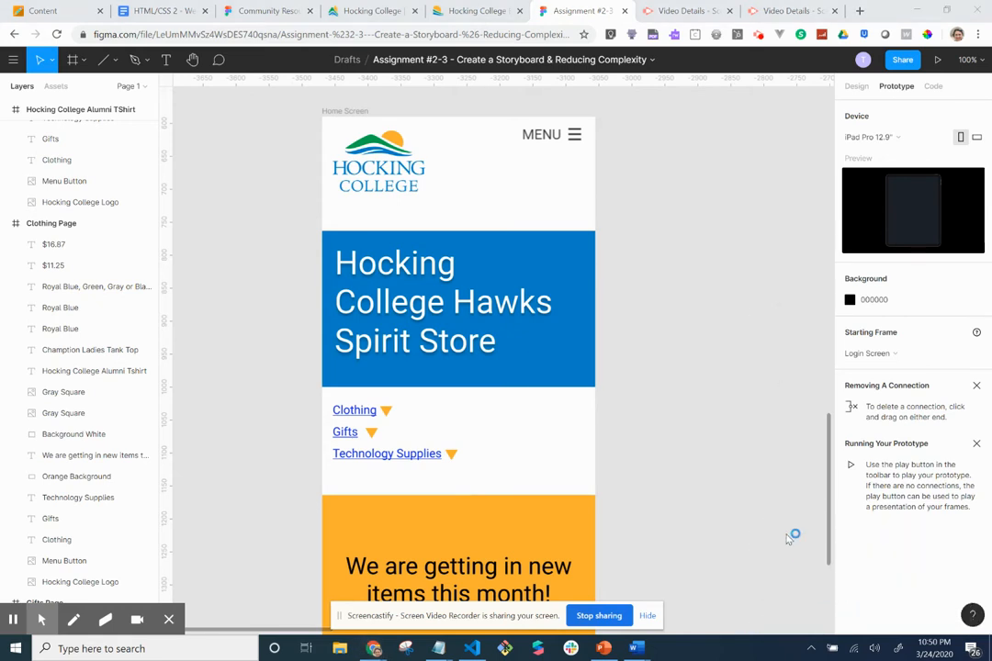
click(577, 205)
click(749, 287)
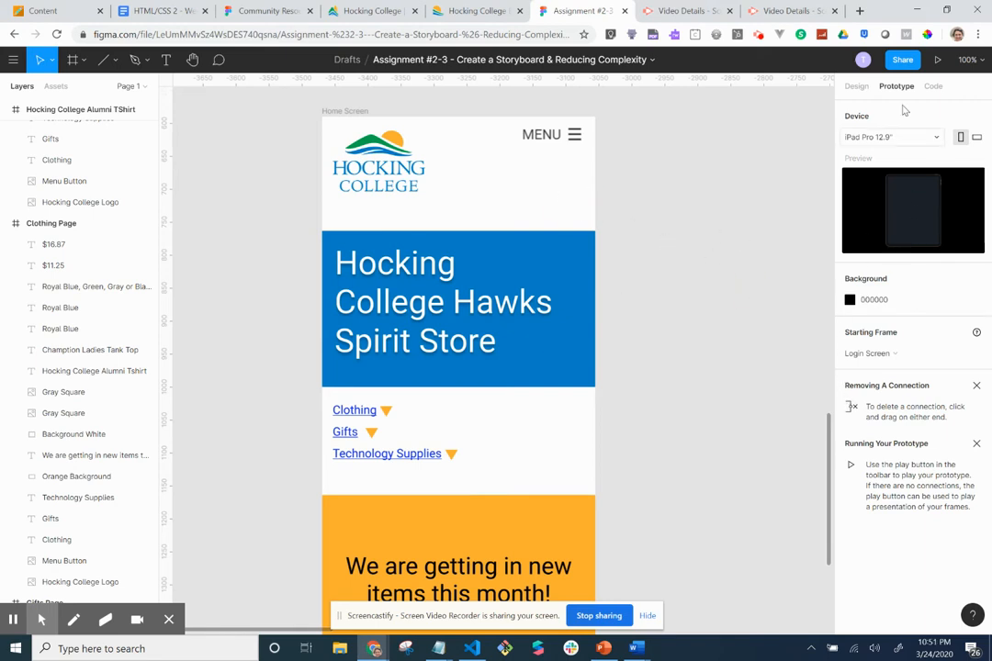
Preview the prototype in the iPad Pro 12.9" device frame, close the preview and return to the design file.
click(937, 61)
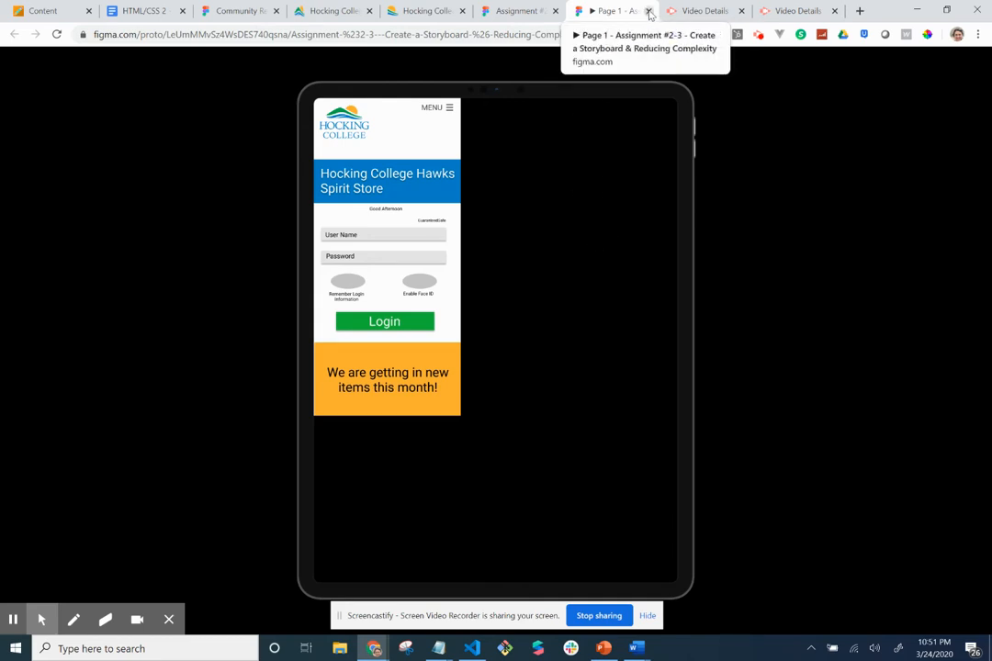
click(648, 12)
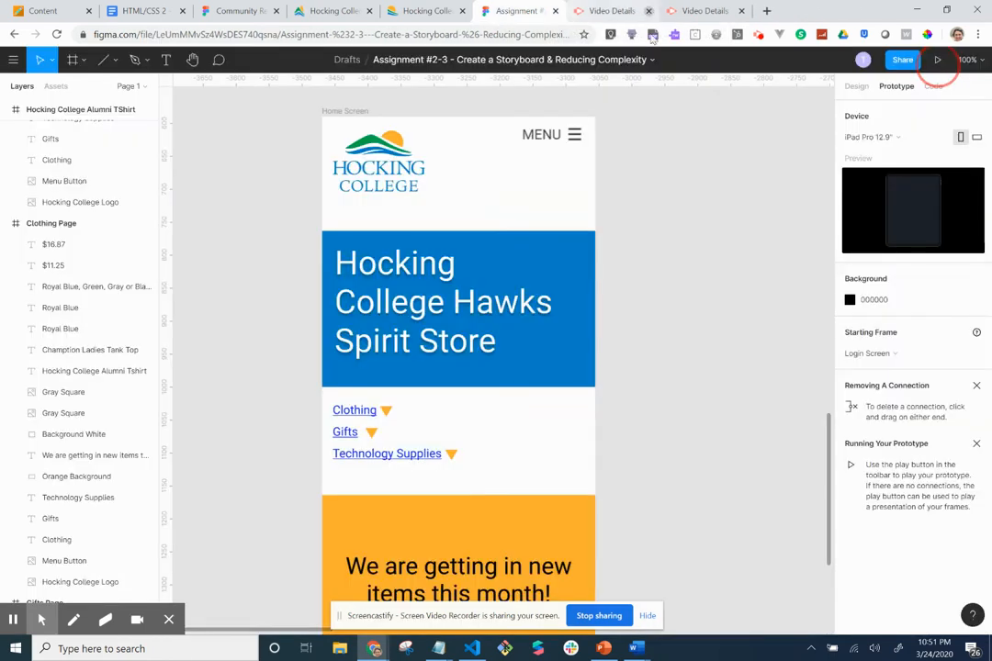
click(559, 353)
click(534, 210)
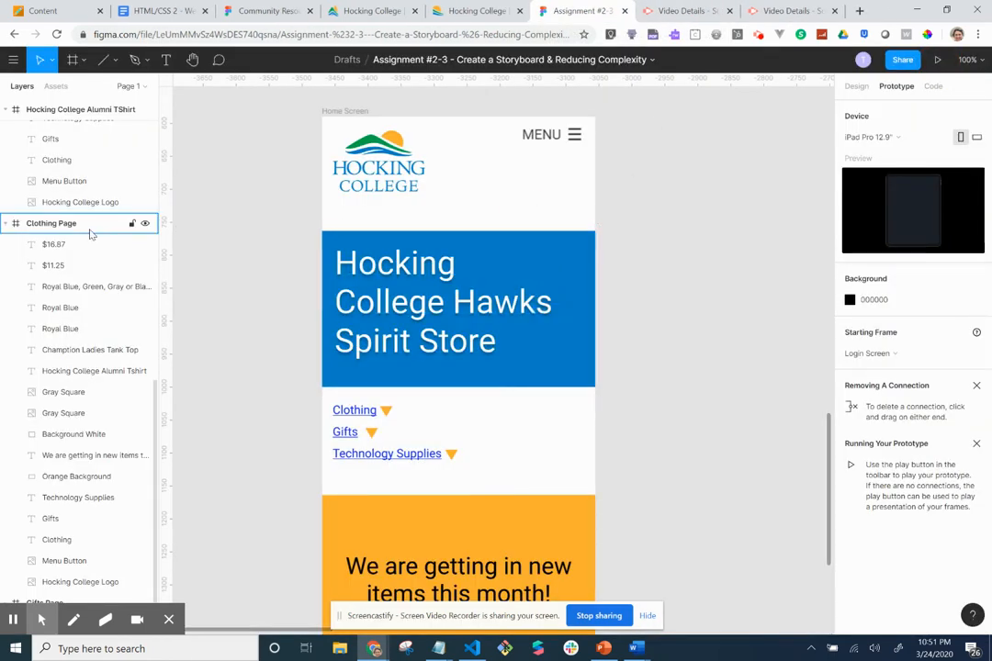
Collapse all expanded frames in the layer list so only the top-level frame names are listed.
scroll(90, 232, up, 3)
scroll(69, 230, up, 5)
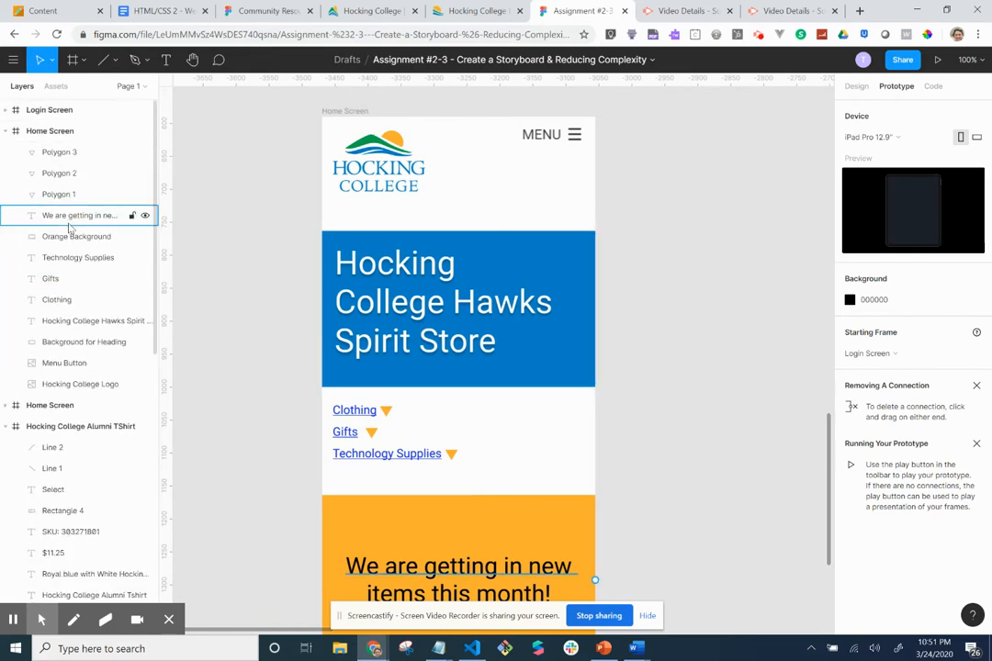
click(6, 130)
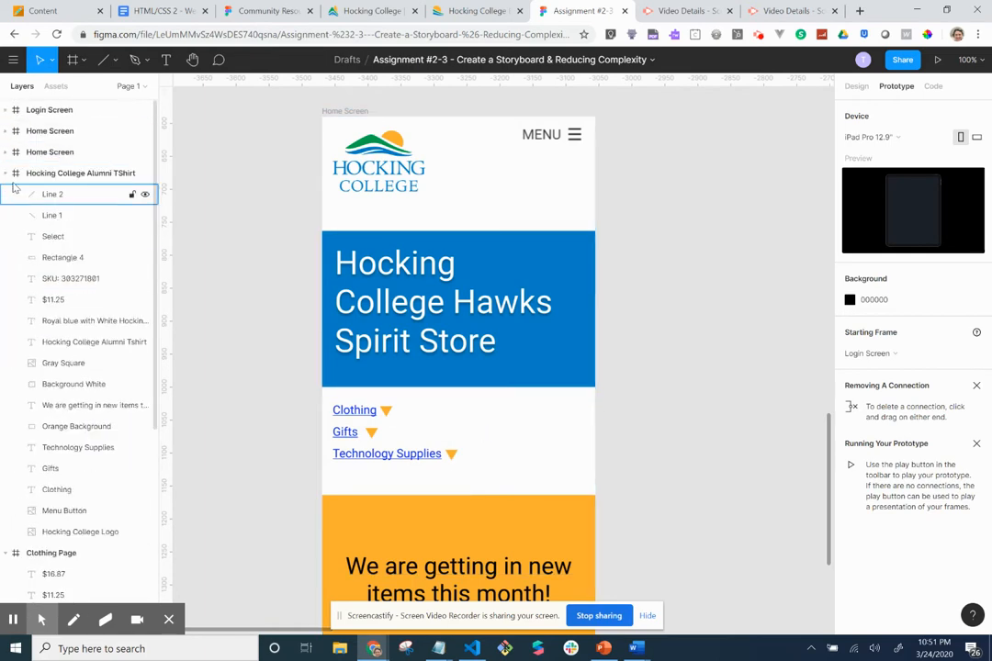
click(7, 173)
click(7, 194)
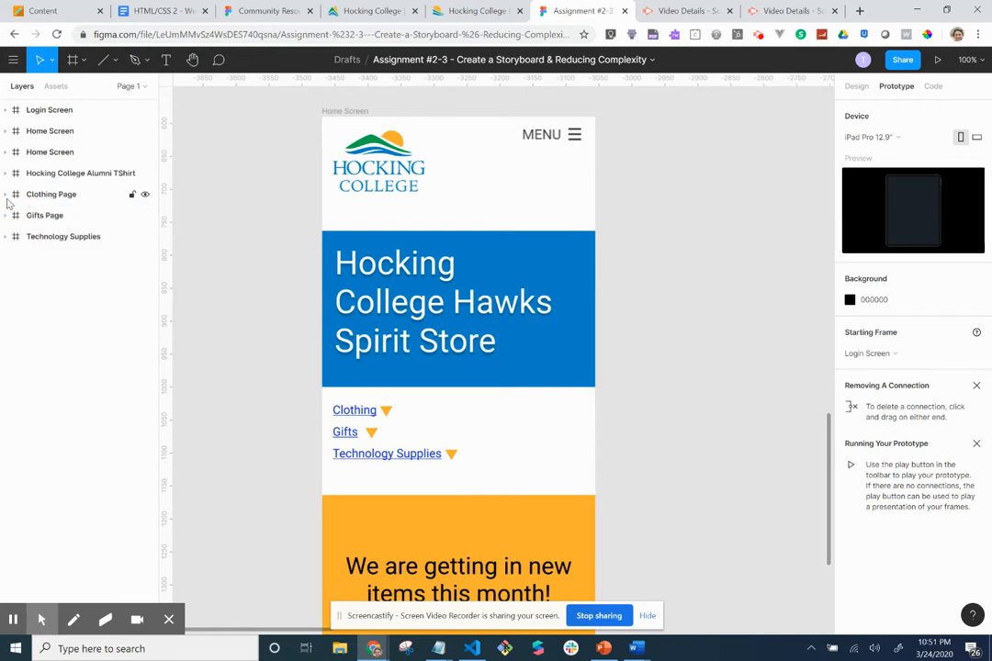
Check which Home Screen layer is the duplicate, and review its design and prototype settings and the device presets.
click(30, 132)
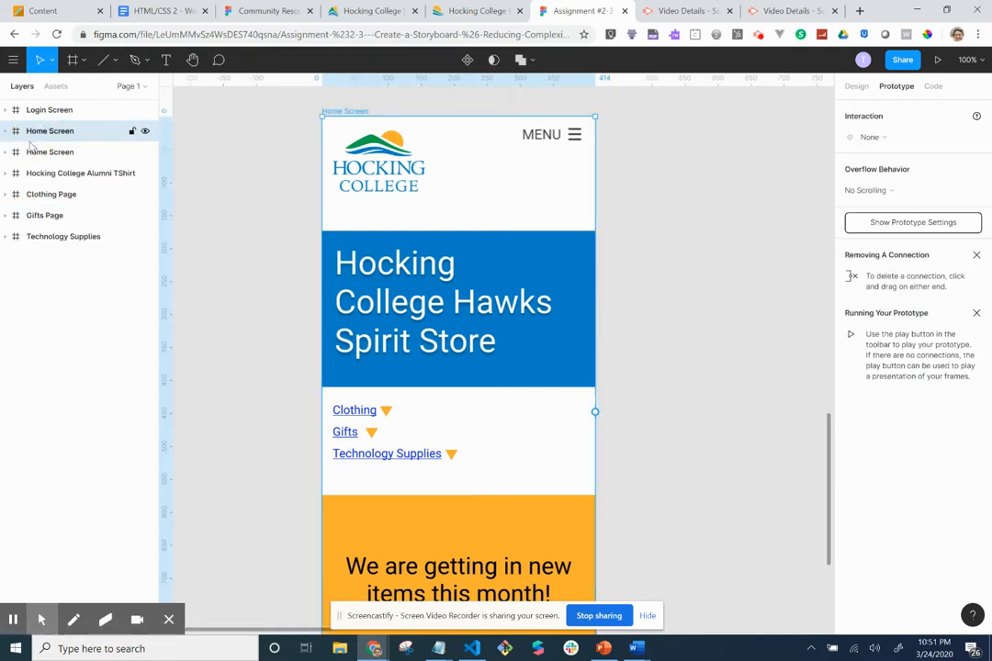
click(33, 157)
click(33, 135)
click(859, 89)
click(895, 86)
click(912, 229)
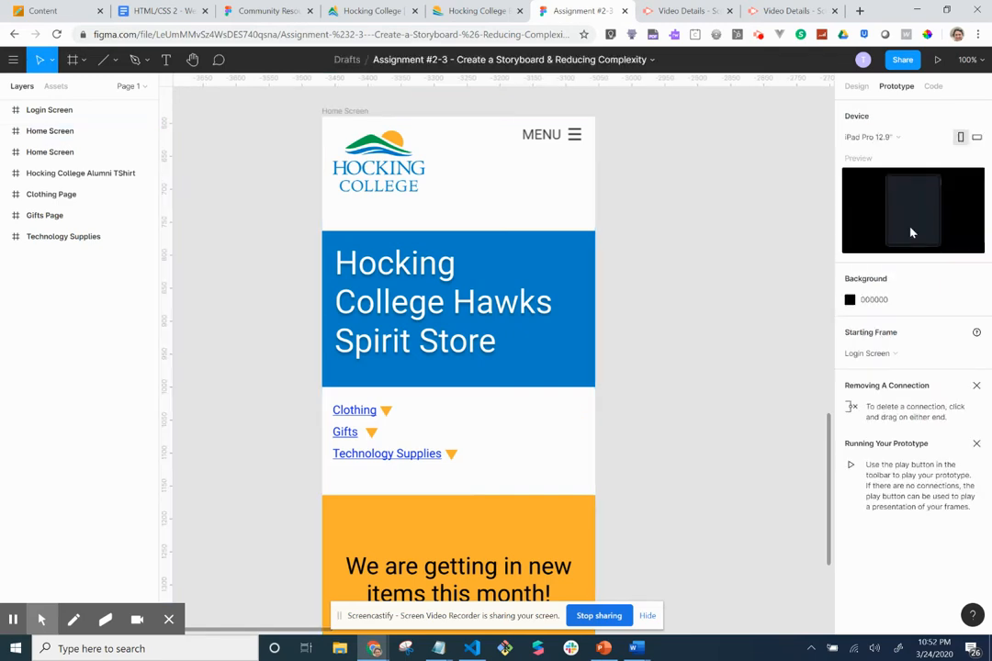
click(889, 137)
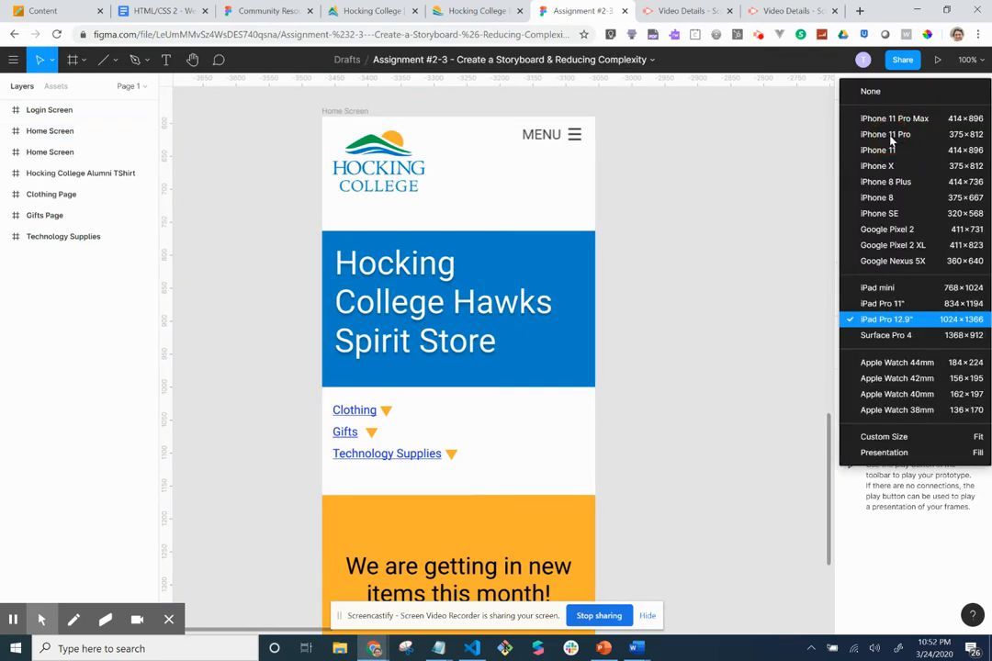
click(824, 183)
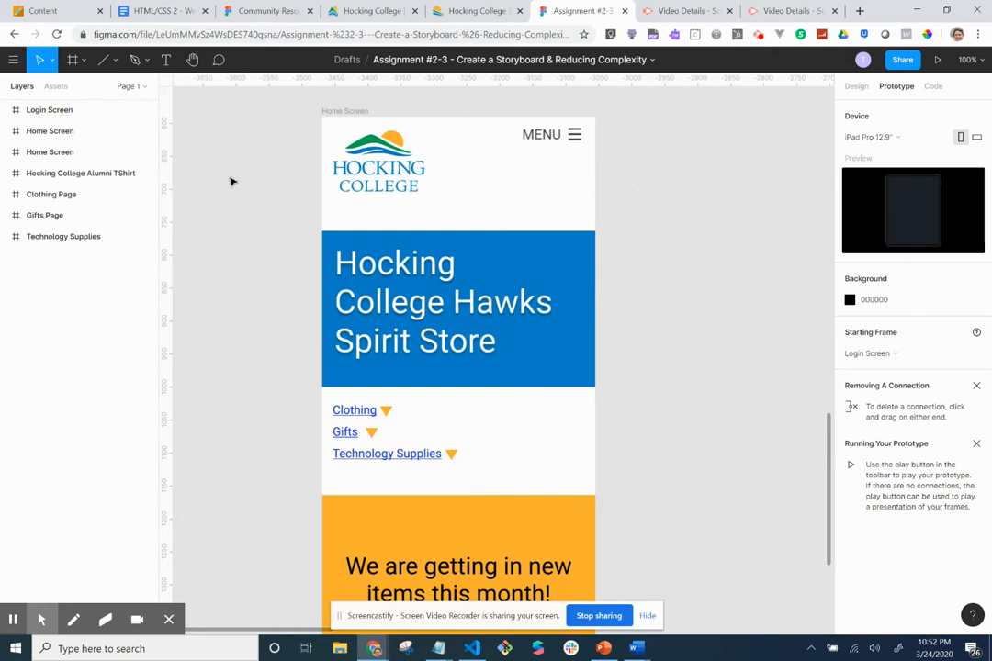
Rename the duplicated Home Screen frame to "Home Screen - iPad", leaving the original frame's name as it is.
click(83, 157)
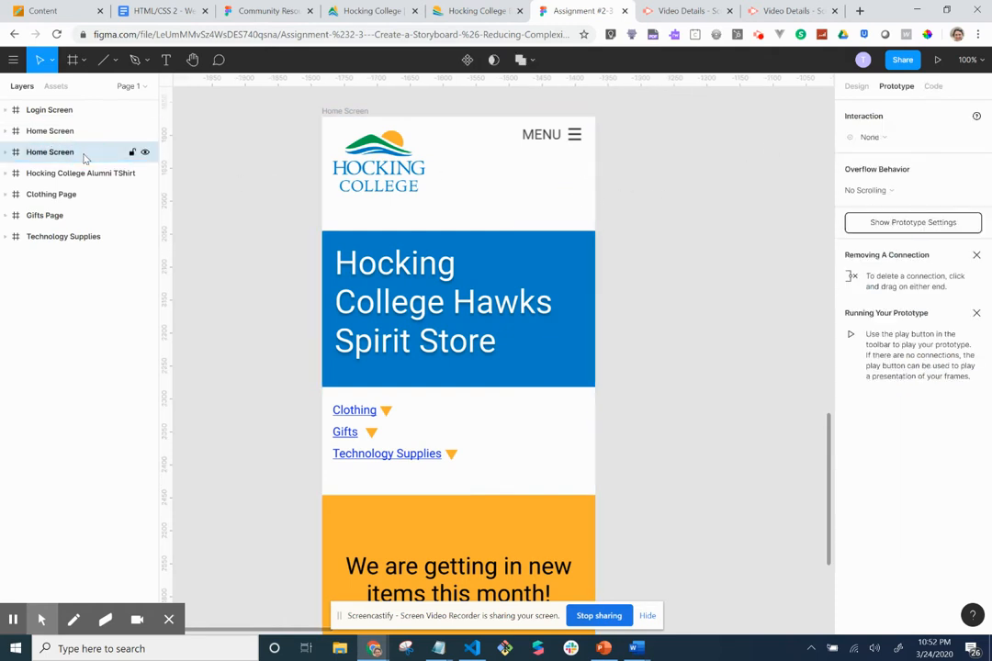
click(76, 131)
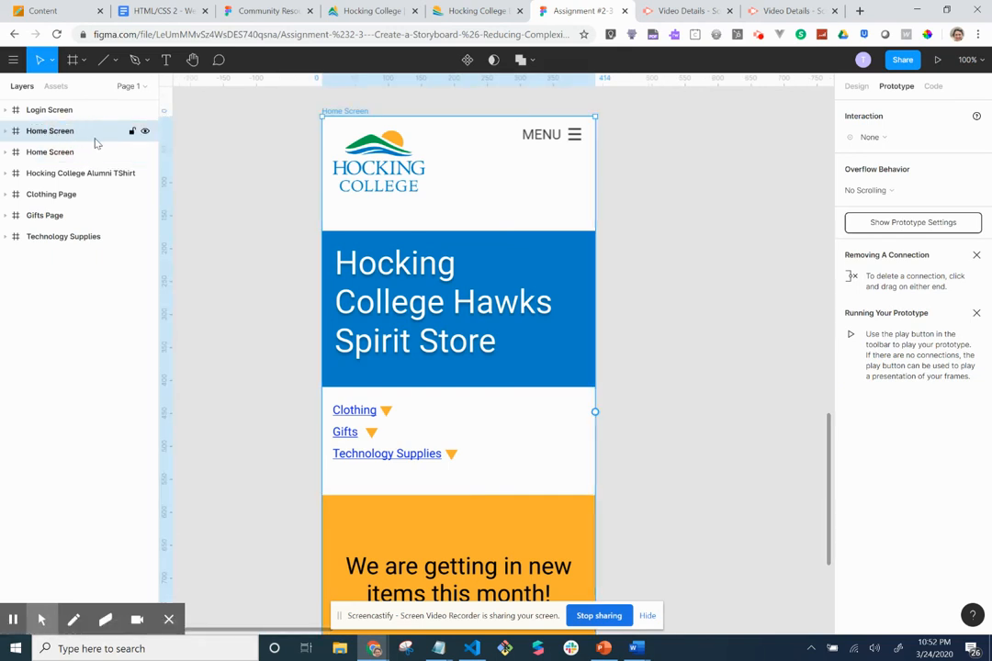
double_click(92, 136)
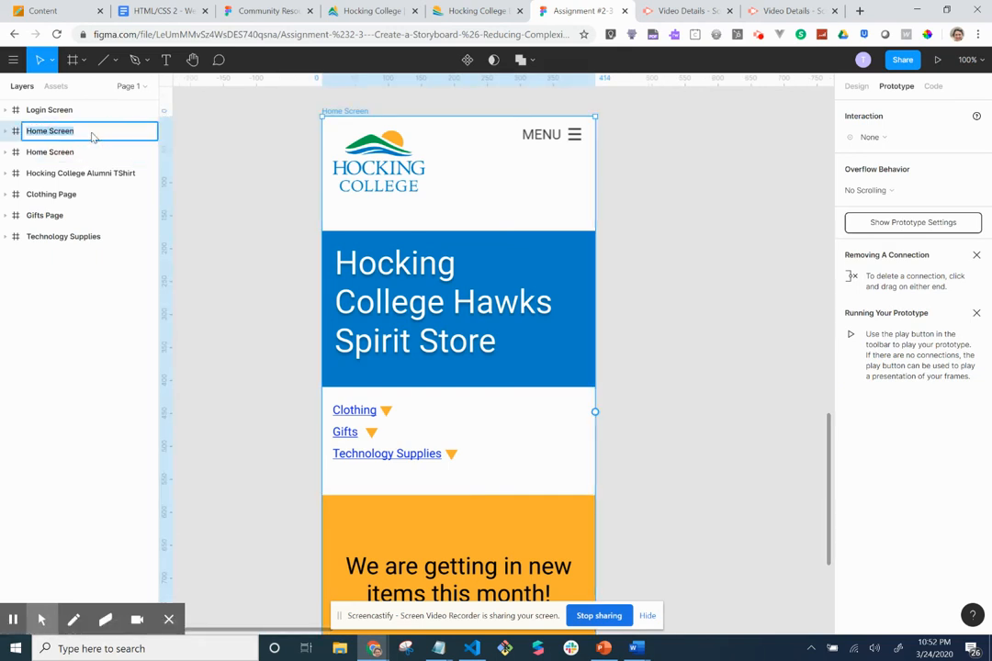
click(92, 136)
key(Tab)
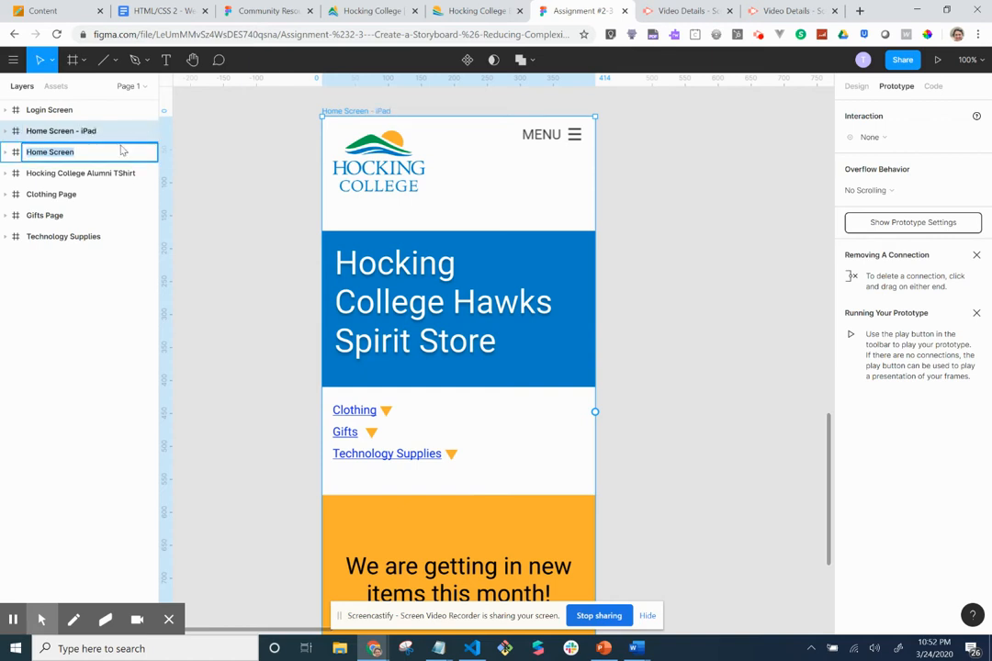
key(Escape)
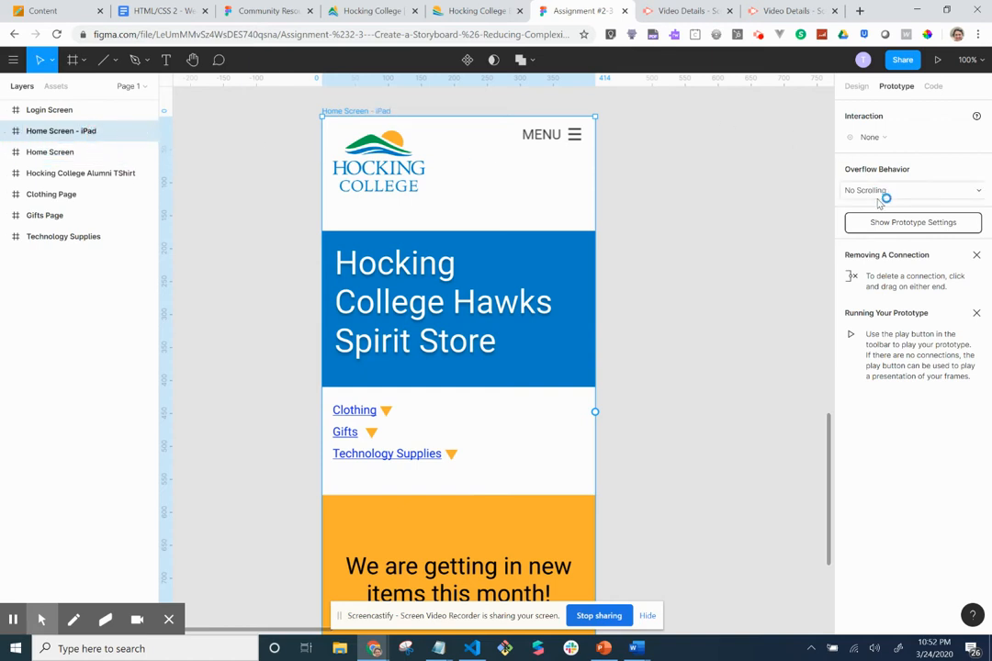
Run the prototype with the renamed iPad frame selected to check its starting screen, and close the preview.
click(937, 70)
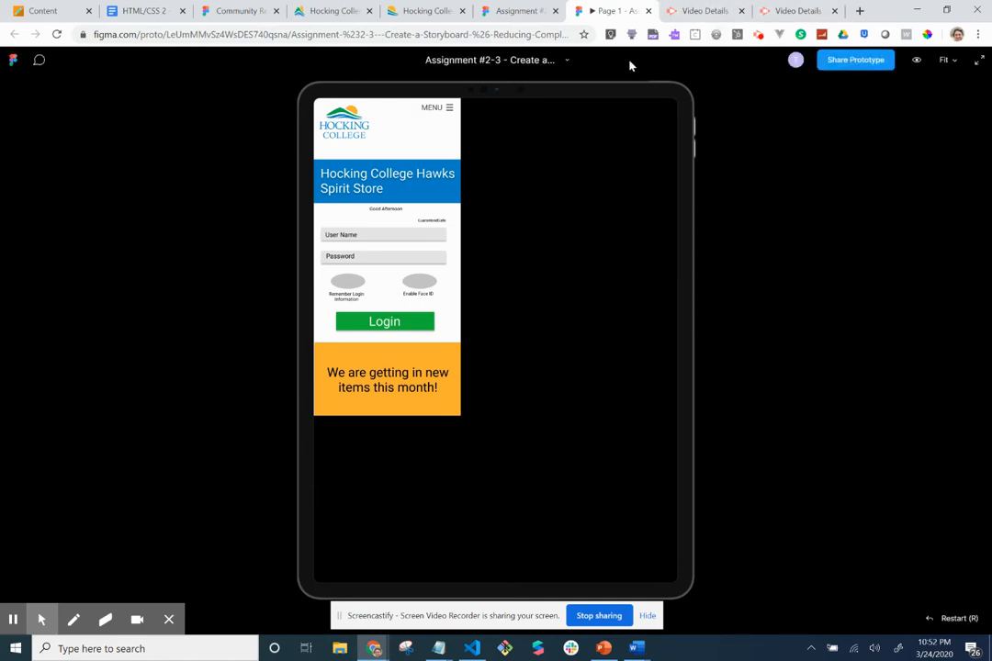
click(649, 11)
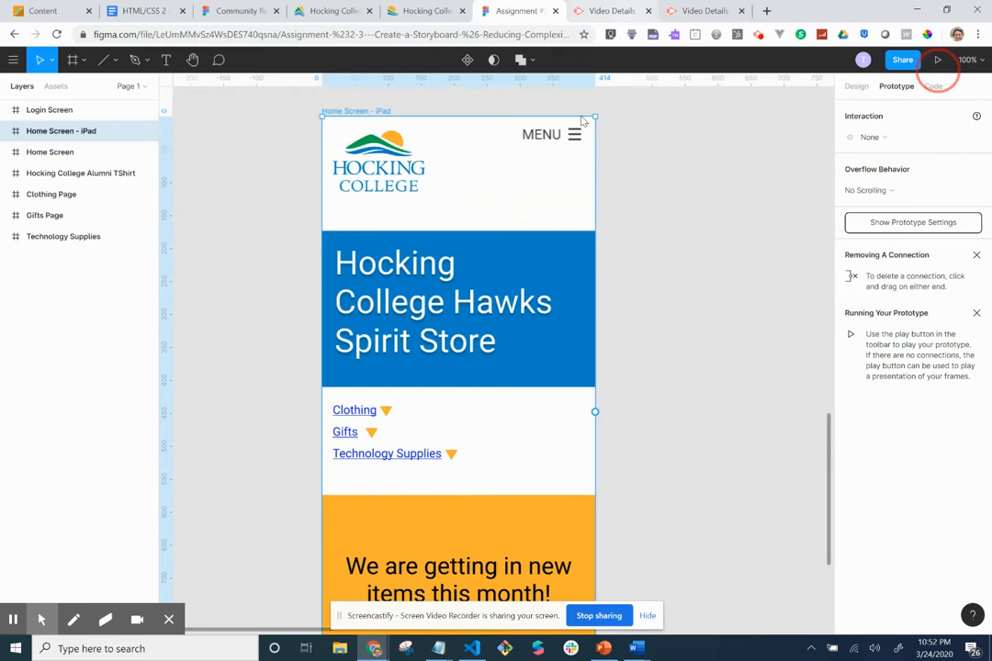
click(527, 259)
click(551, 189)
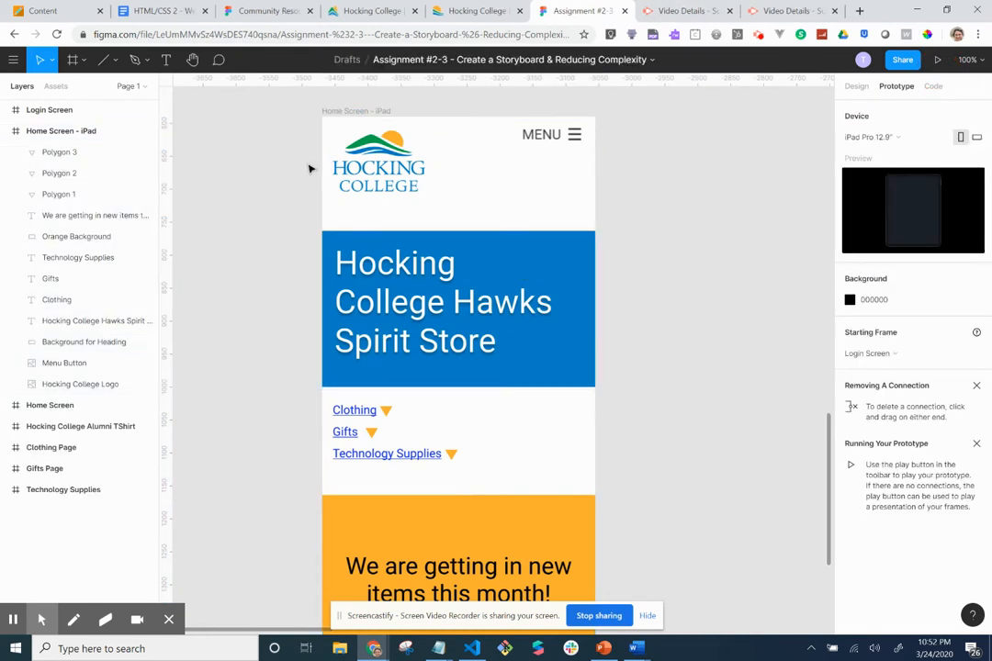
Set the prototype's starting frame to Home Screen - iPad, preview it on the device, and return to the design file.
click(95, 130)
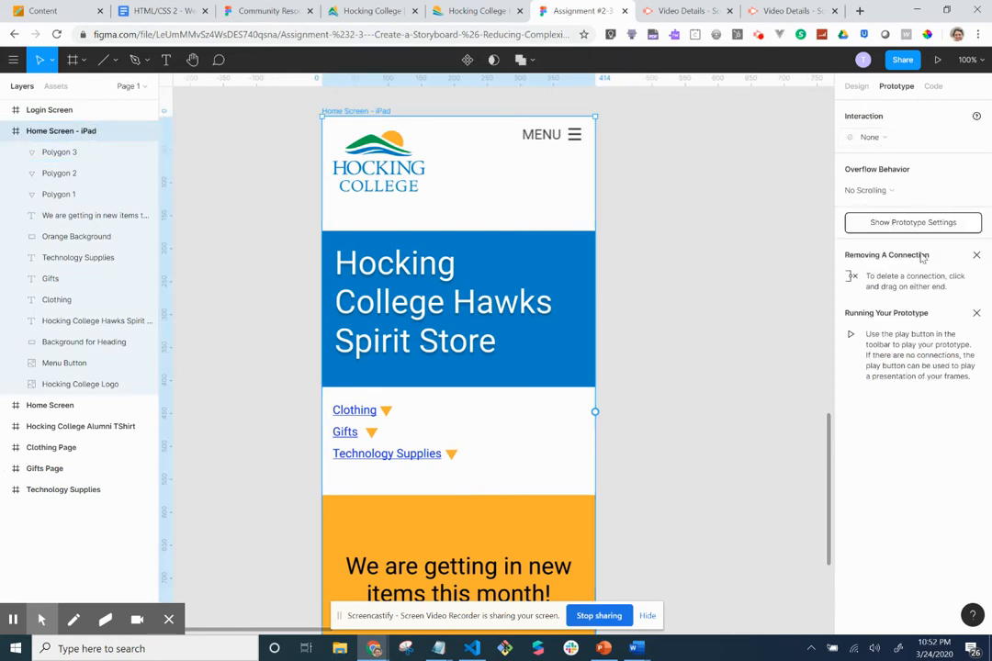
click(854, 87)
click(895, 86)
click(933, 223)
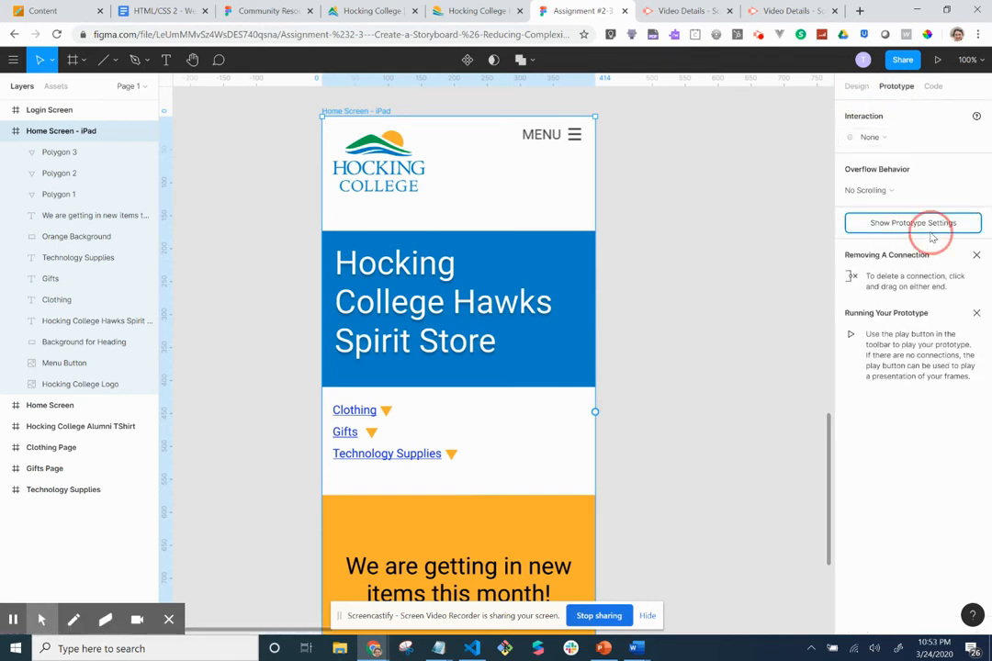
click(895, 358)
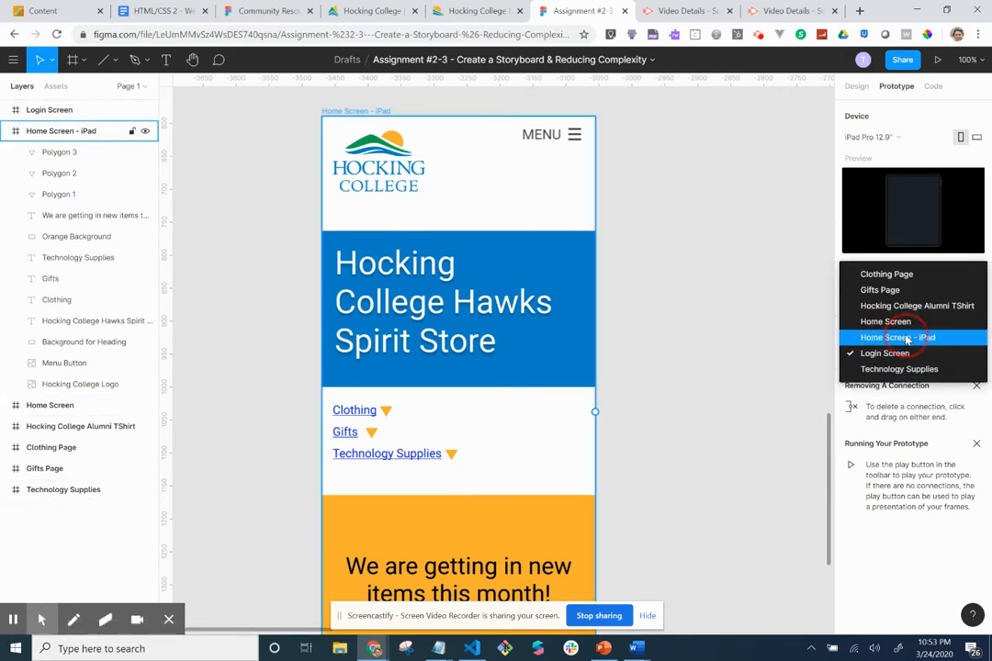
click(909, 337)
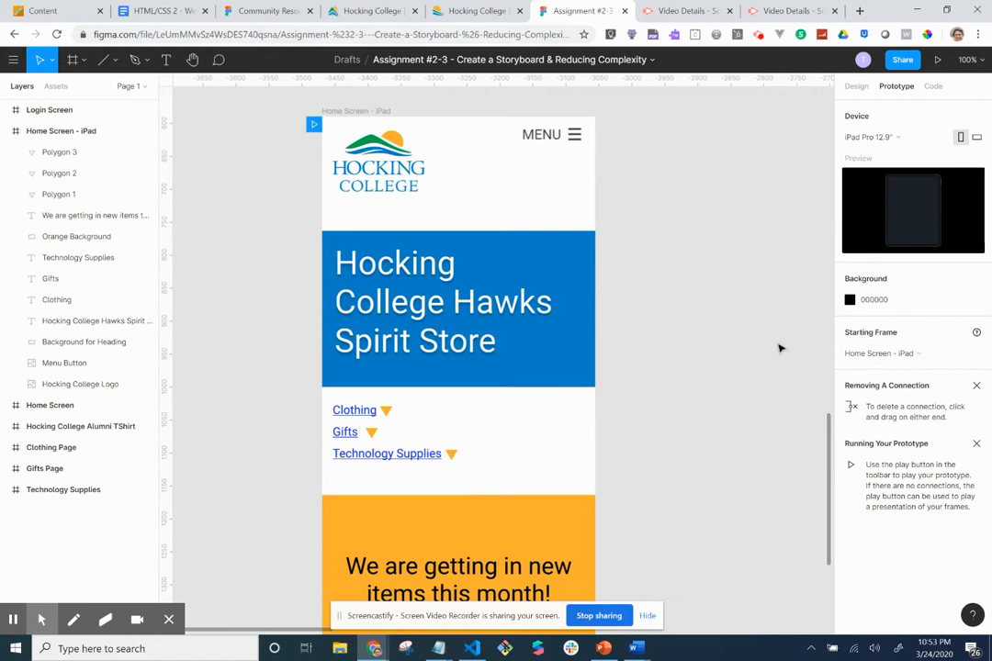
click(937, 60)
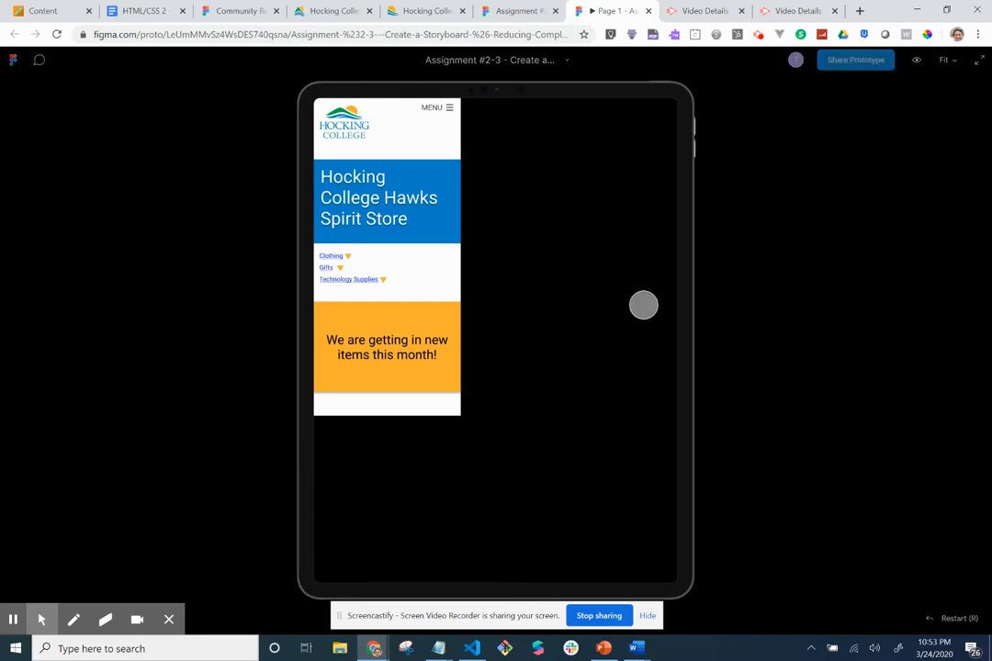
click(521, 12)
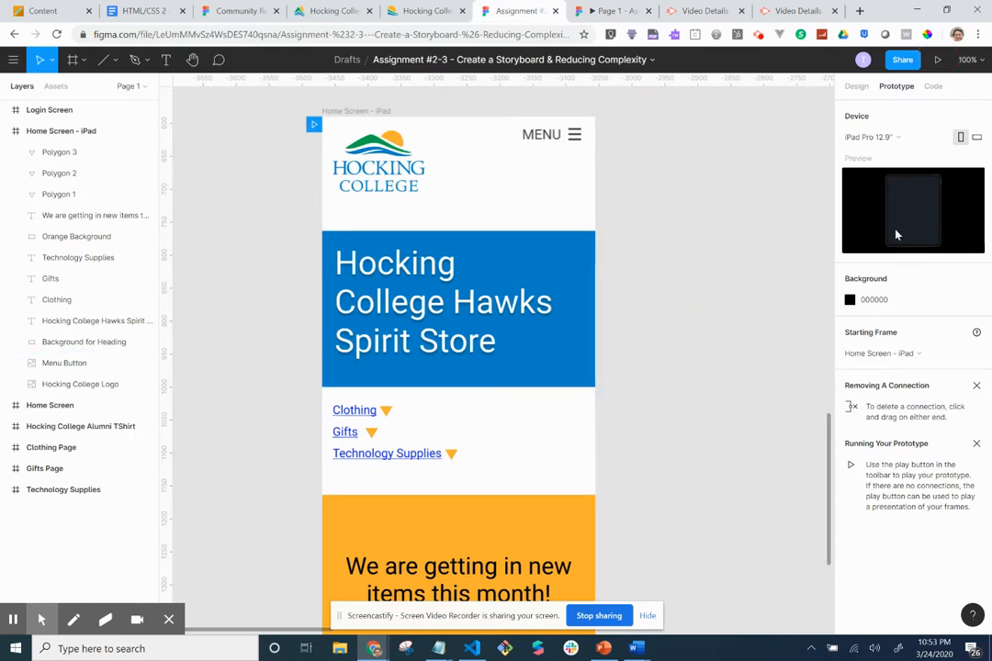
Look up the iPad Pro 12.9" dimensions in the prototype device presets, keeping the current device.
click(893, 137)
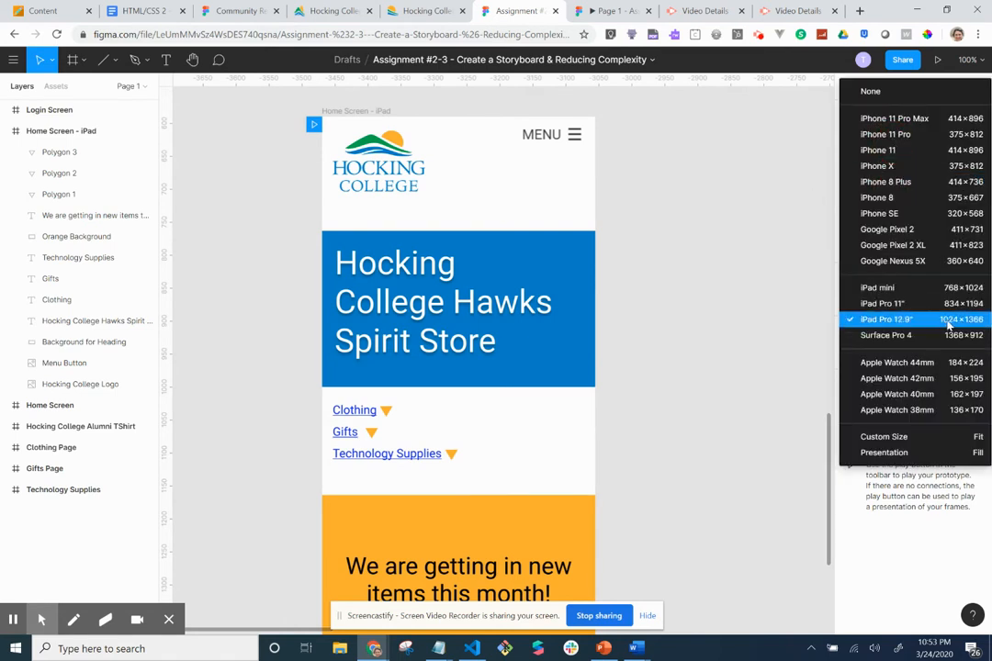
click(737, 291)
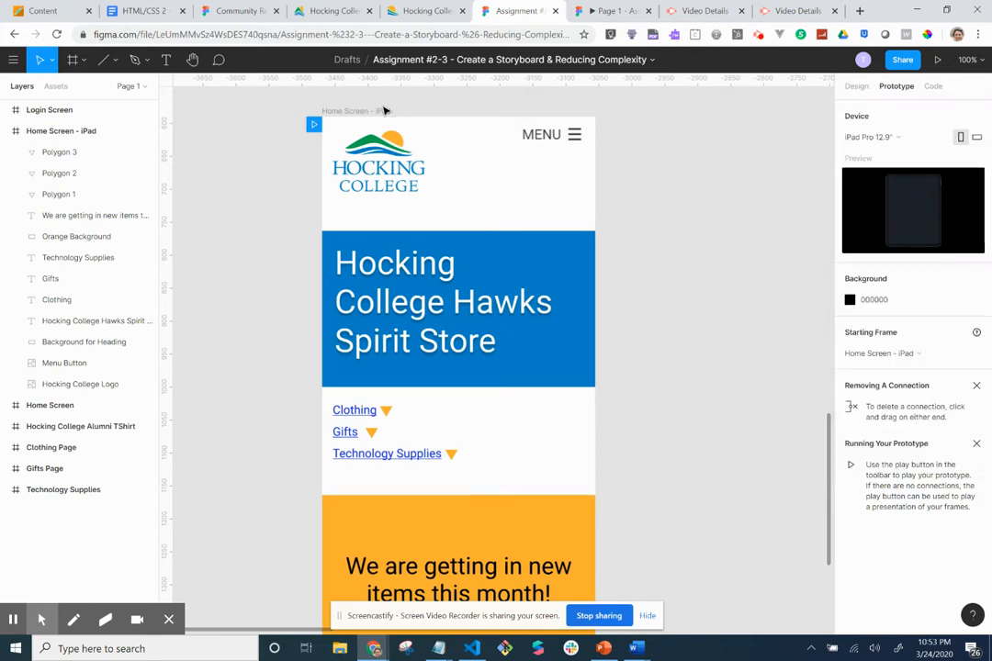
click(418, 133)
click(420, 129)
click(854, 86)
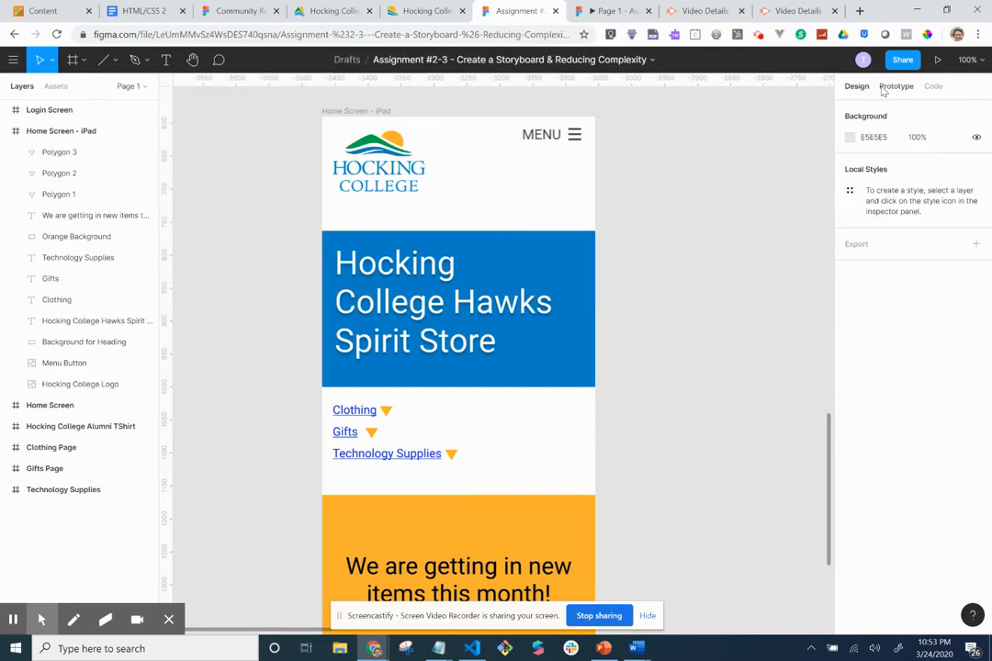
click(885, 88)
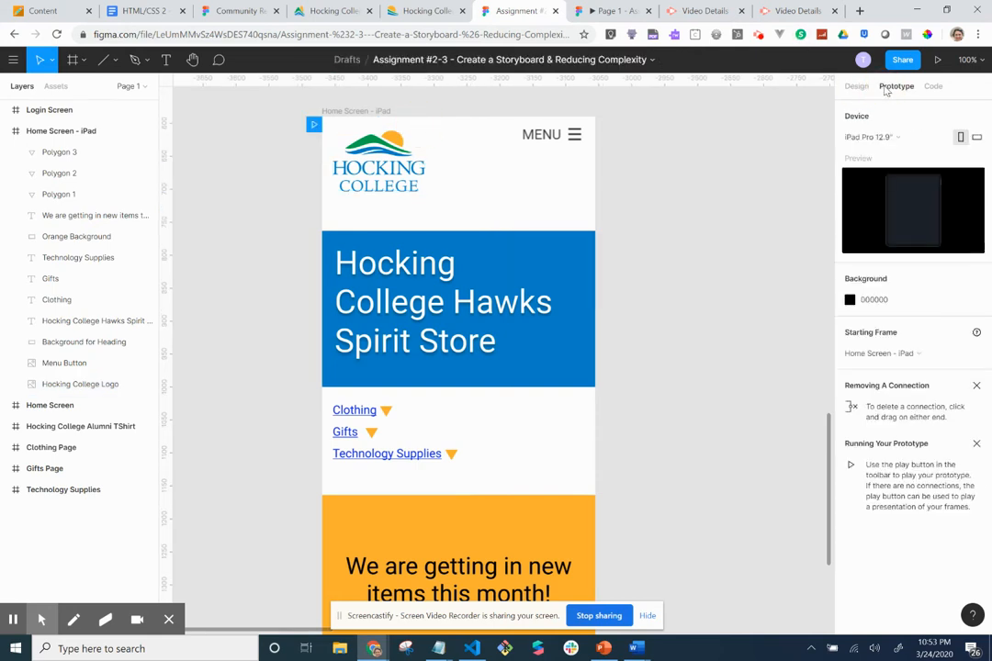
click(891, 140)
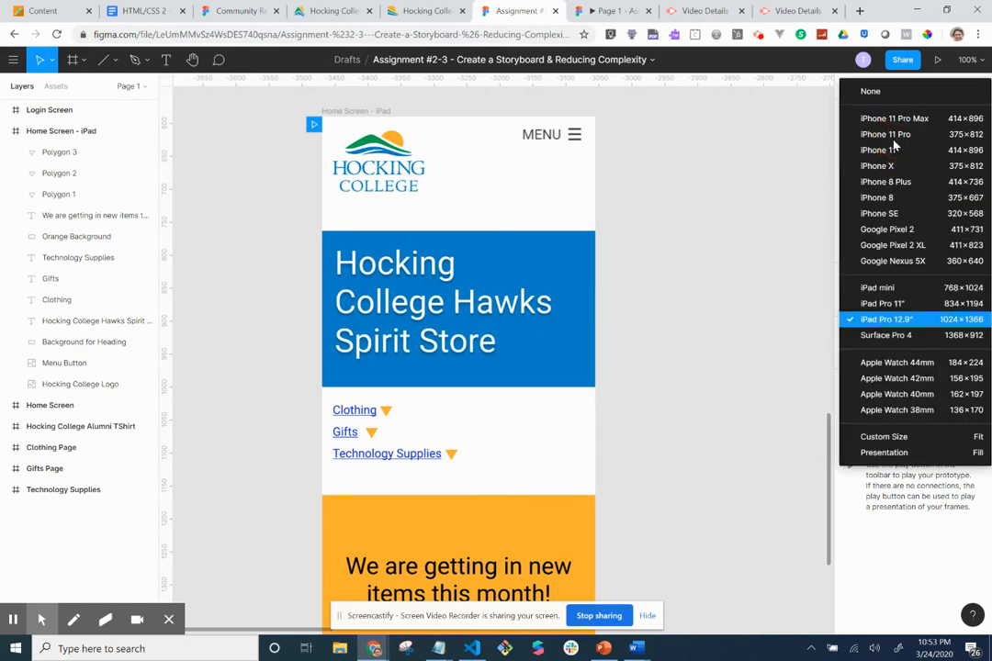
click(836, 114)
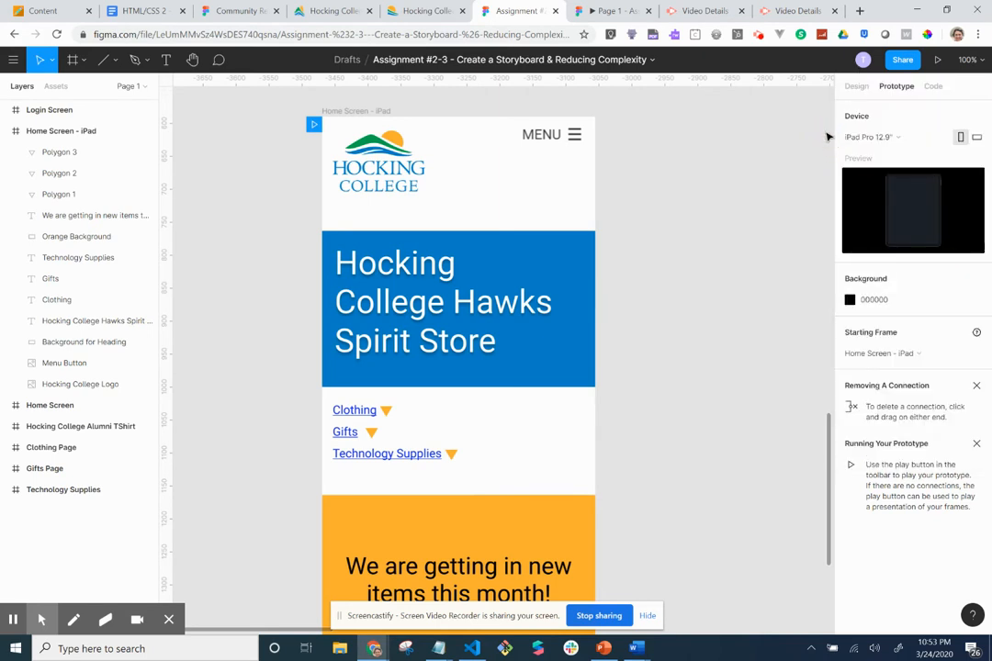
Resize the Home Screen - iPad frame to 1024 wide by 1366 high.
click(855, 86)
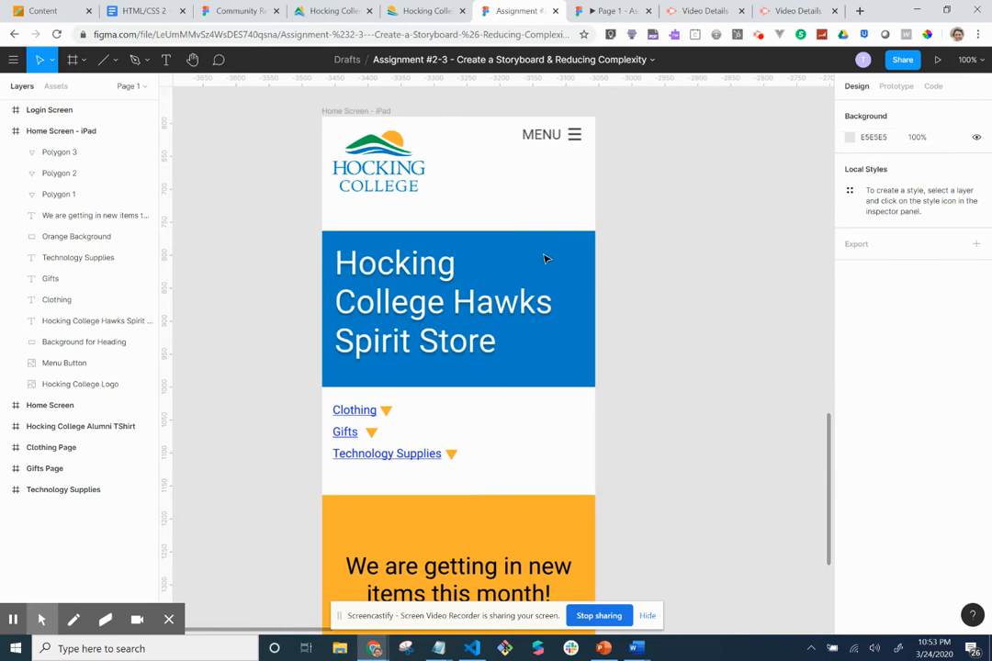
click(44, 131)
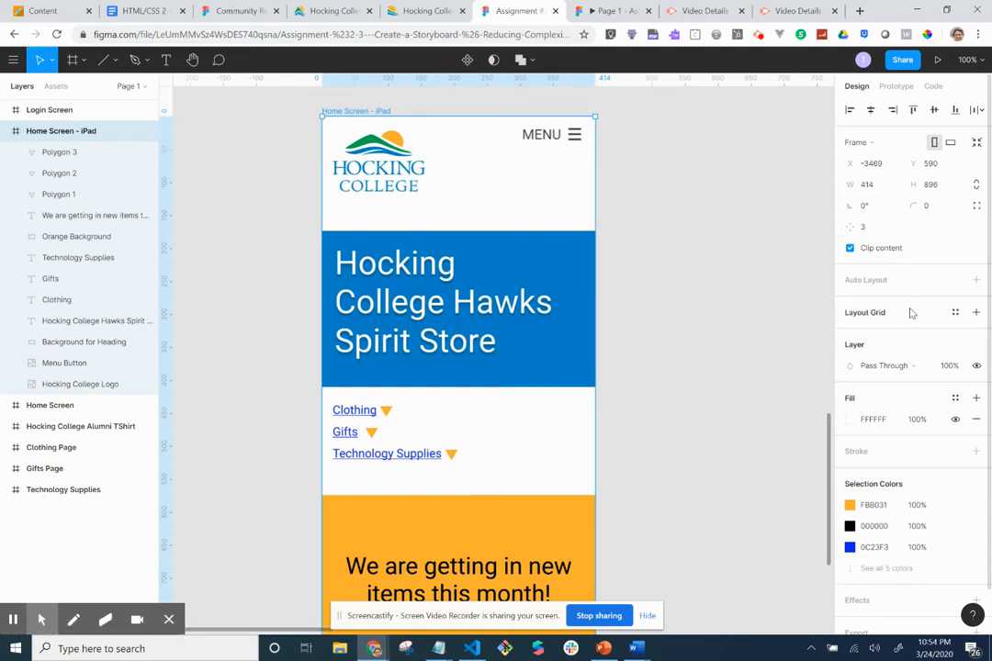
scroll(910, 313, down, 2)
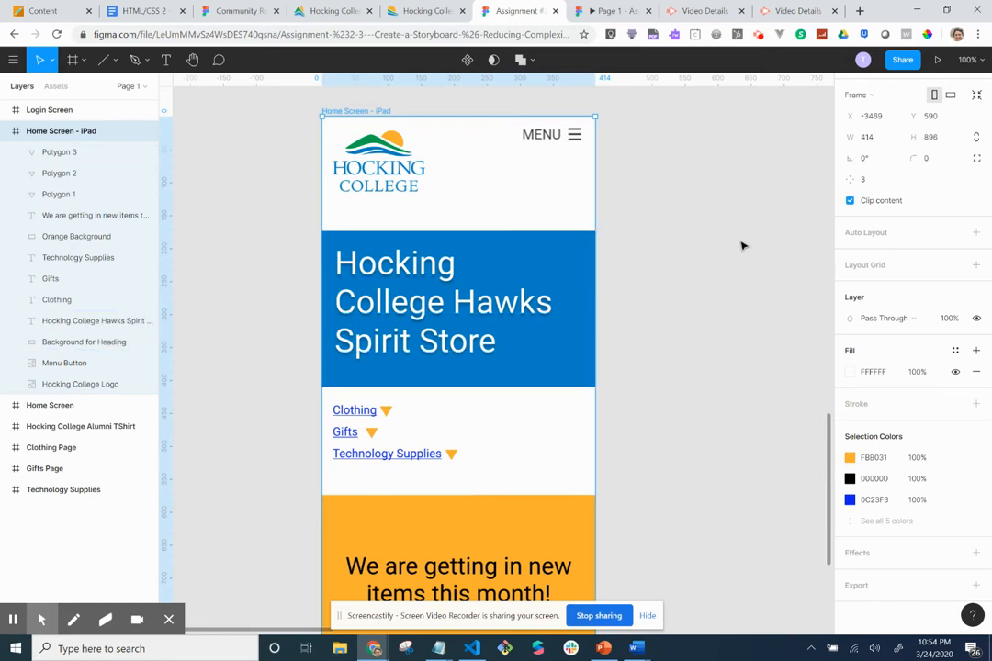
scroll(789, 254, up, 2)
scroll(789, 254, down, 2)
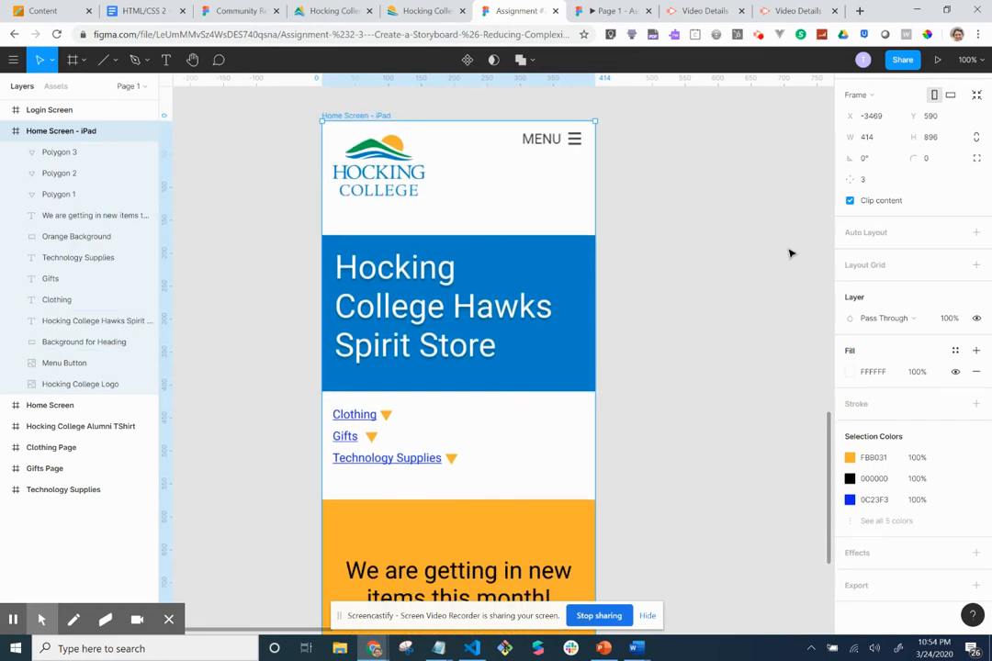
scroll(803, 276, down, 3)
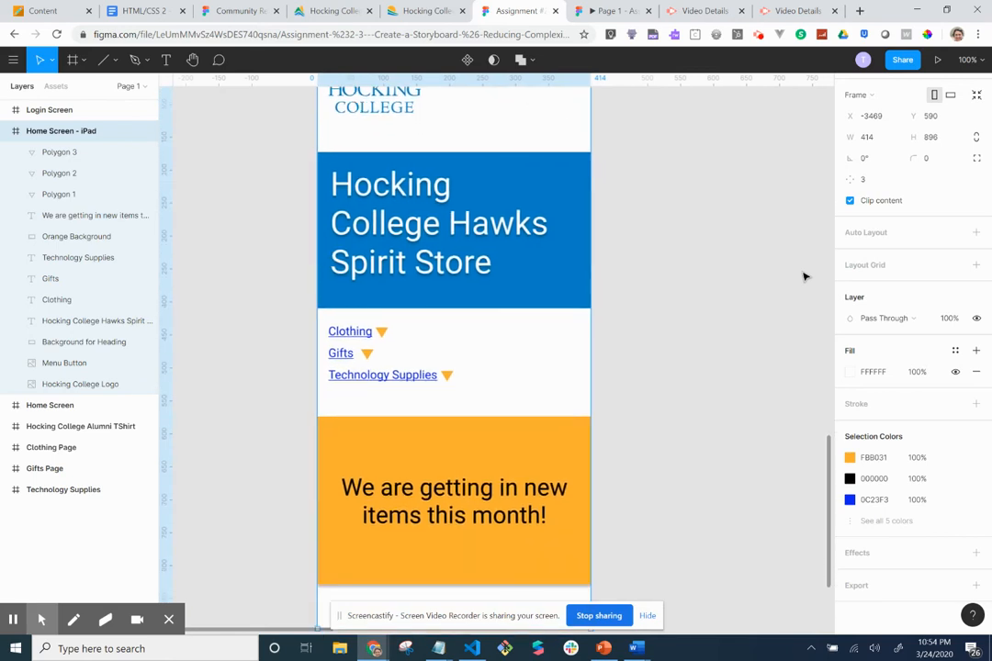
scroll(966, 462, up, 1)
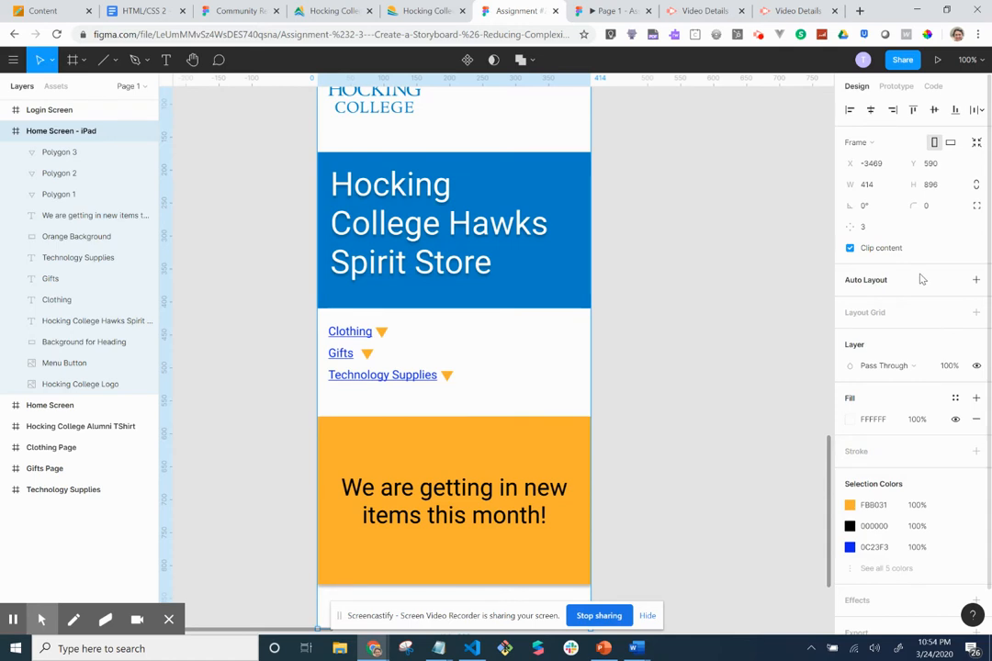
right_click(872, 188)
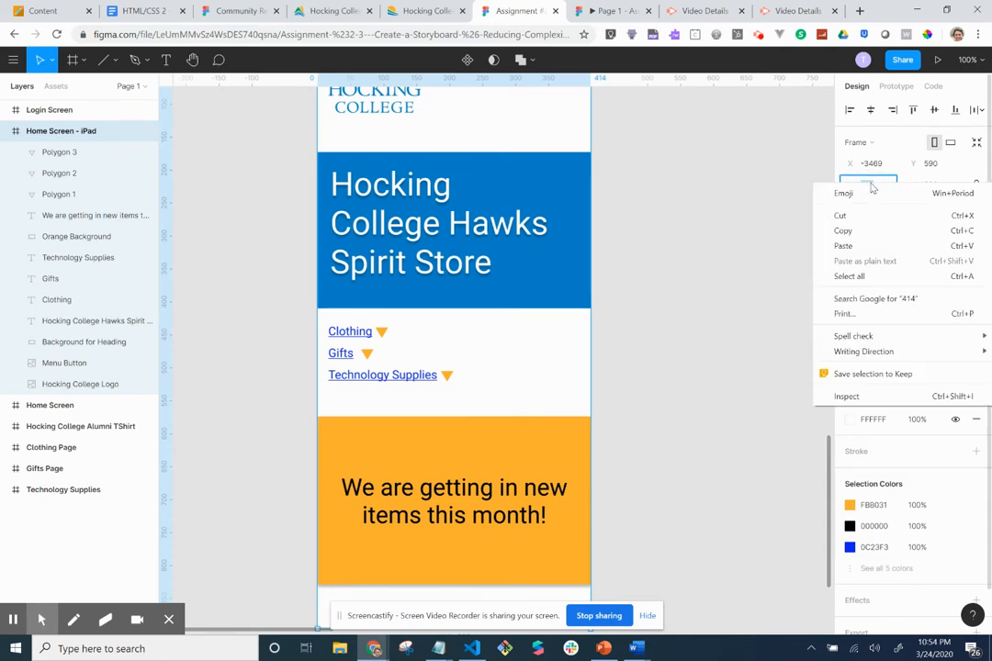
click(873, 187)
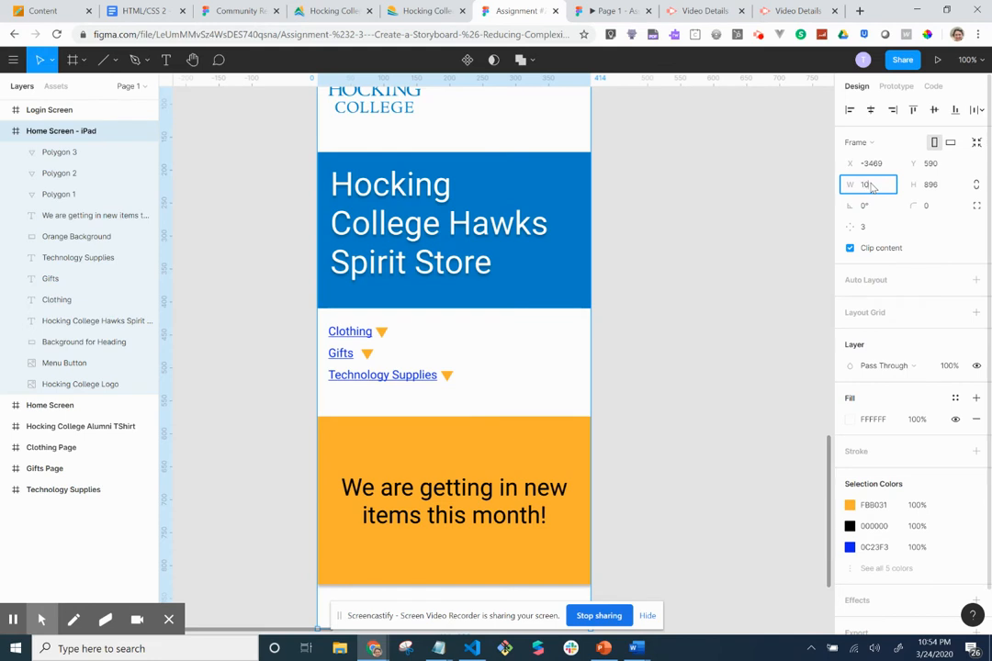
key(Tab)
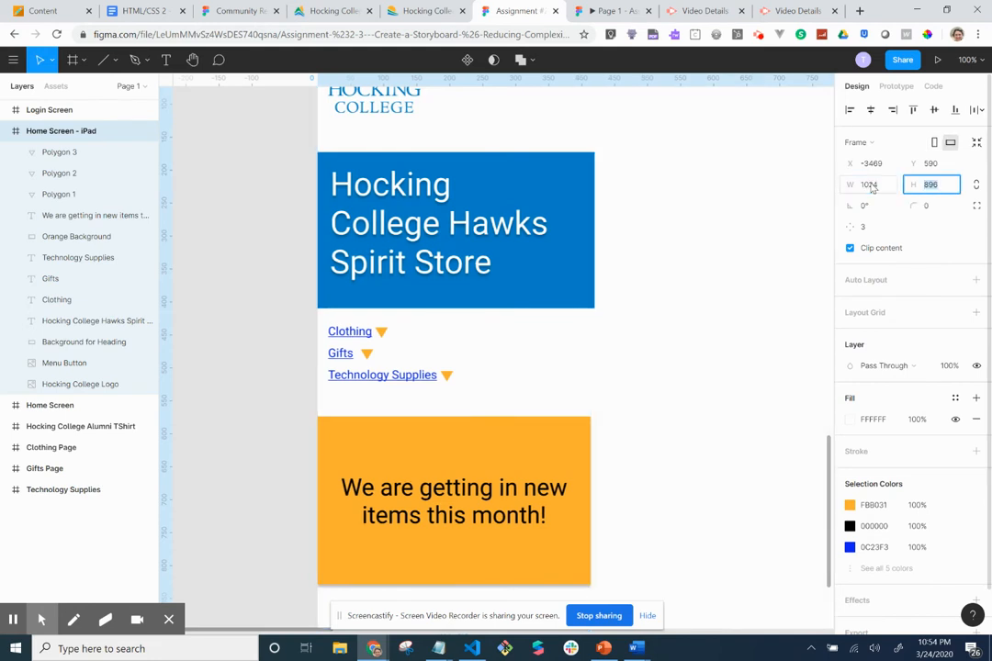
text(1366)
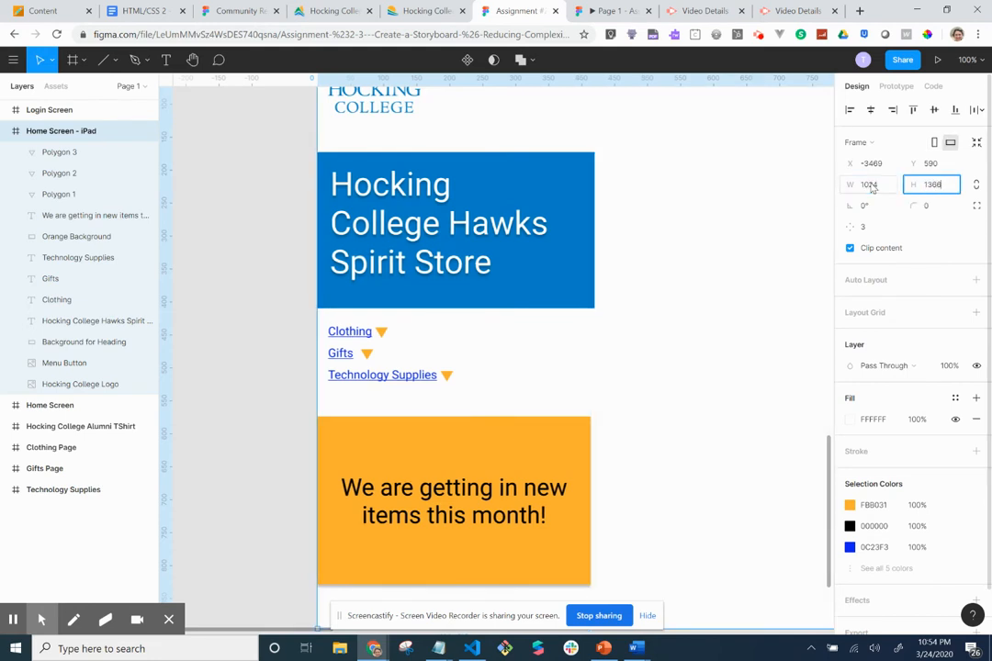
key(Tab)
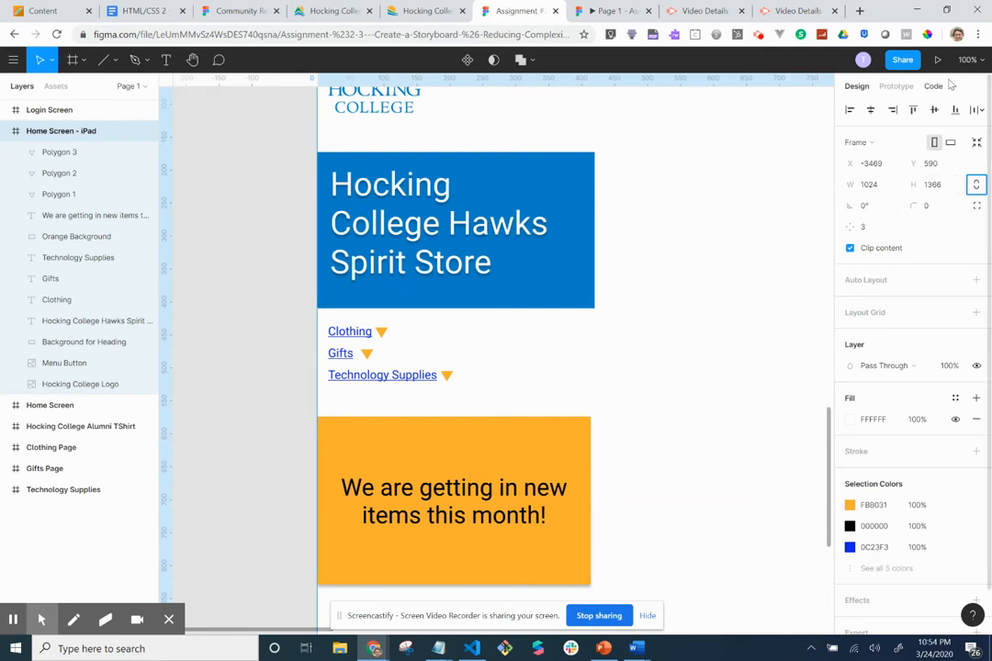
Inspect the resized Home Screen - iPad frame as a whole and at 100% zoom to see how its contents sit.
click(968, 60)
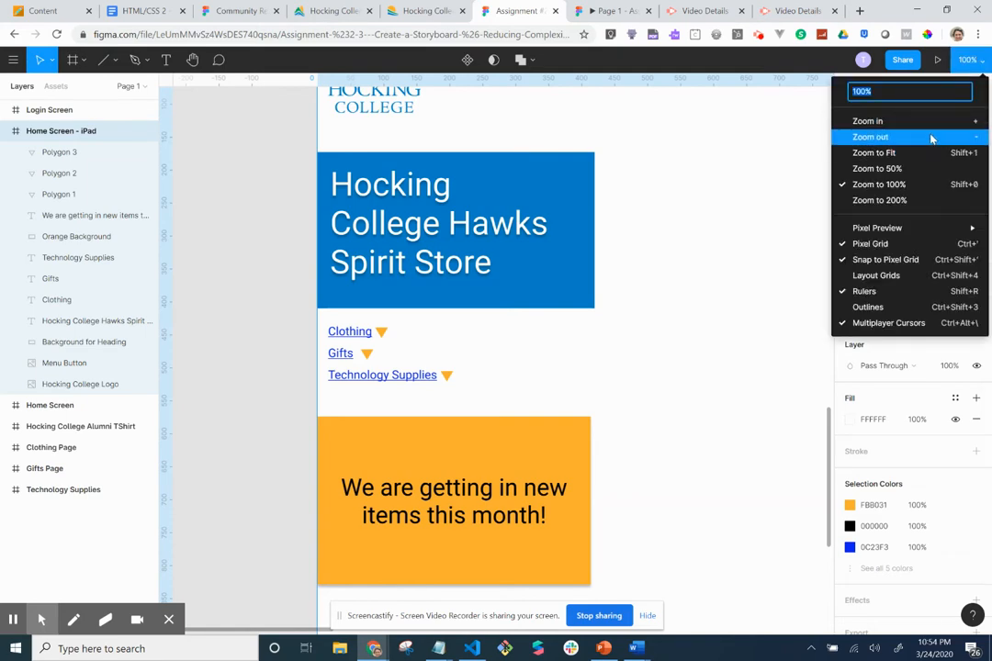
scroll(781, 221, down, 5)
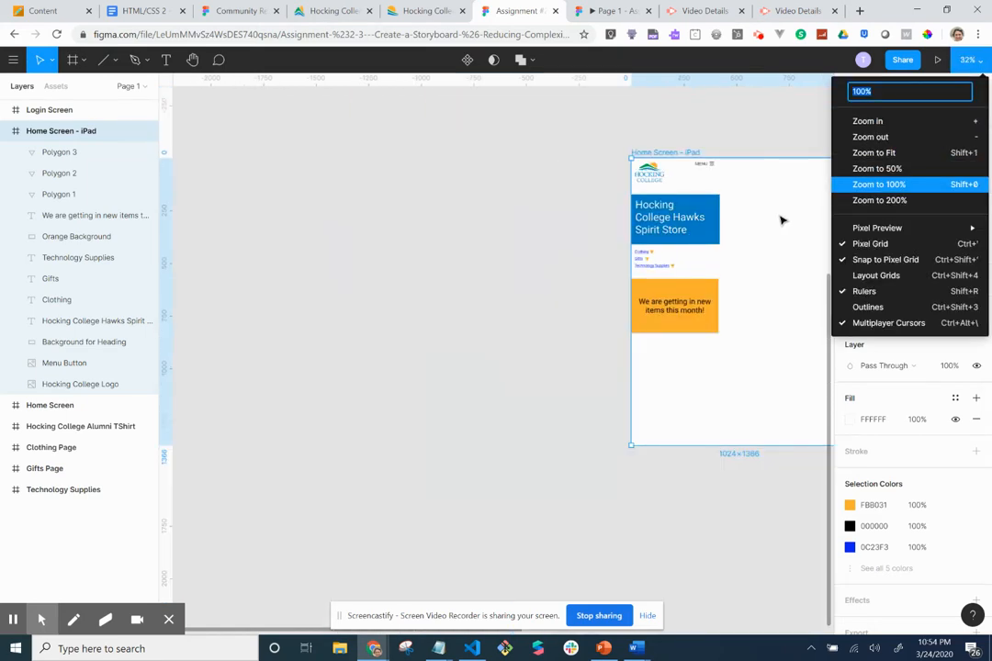
scroll(782, 220, right, 2)
scroll(782, 221, right, 2)
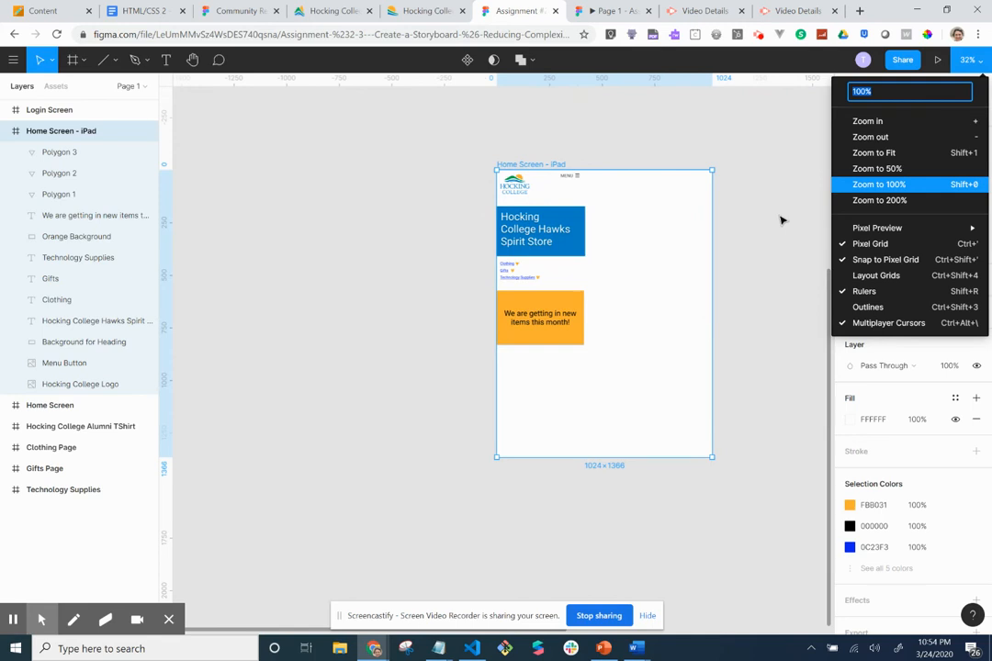
scroll(665, 293, up, 4)
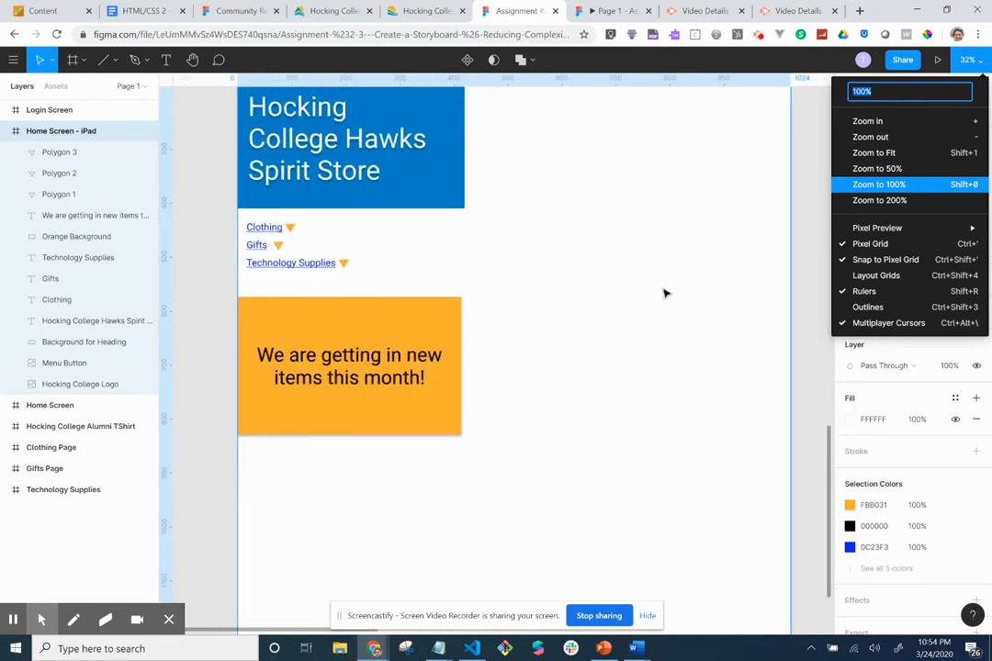
click(553, 300)
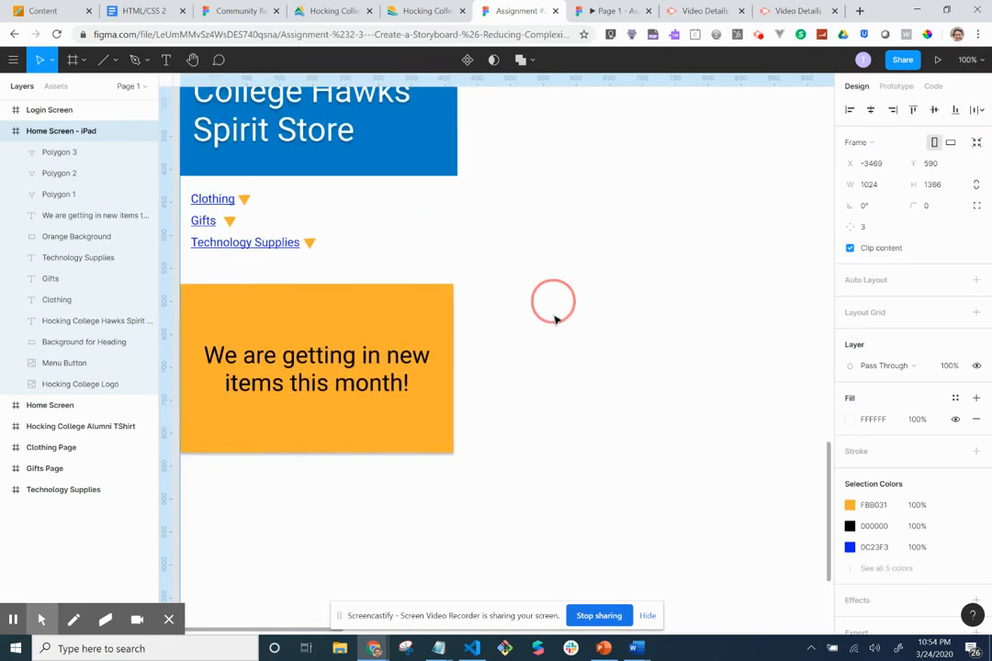
scroll(554, 334, down, 6)
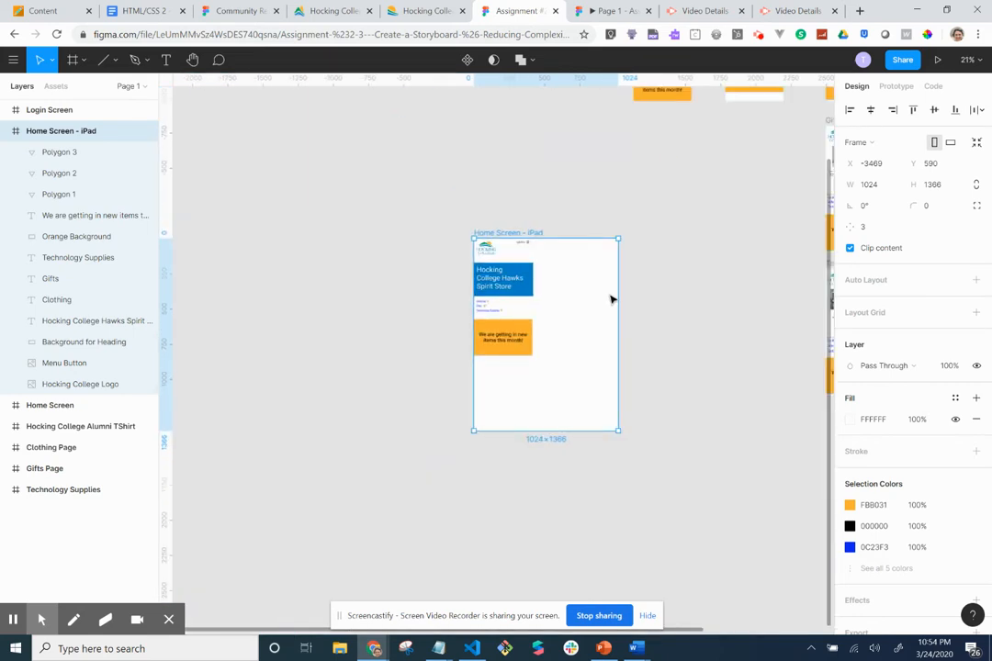
click(976, 63)
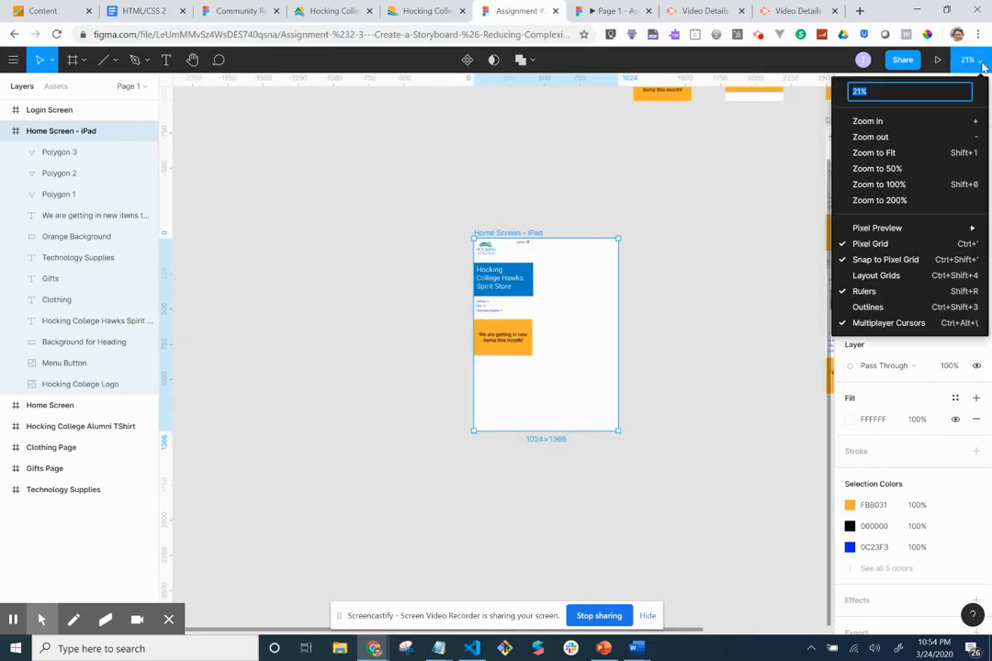
click(943, 186)
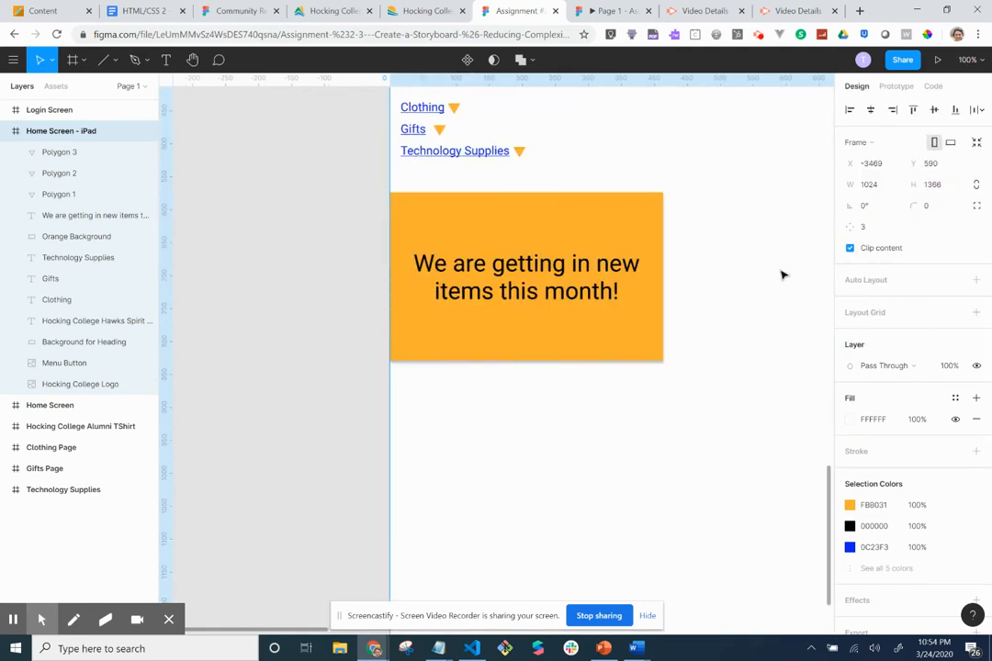
scroll(781, 274, right, 5)
scroll(782, 274, up, 6)
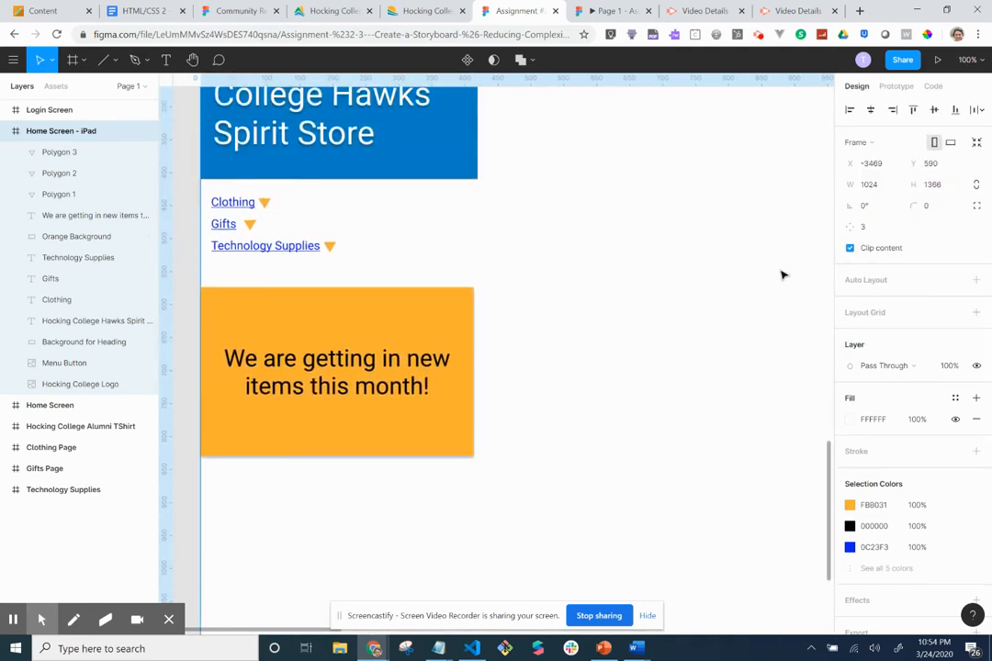
scroll(675, 265, up, 1)
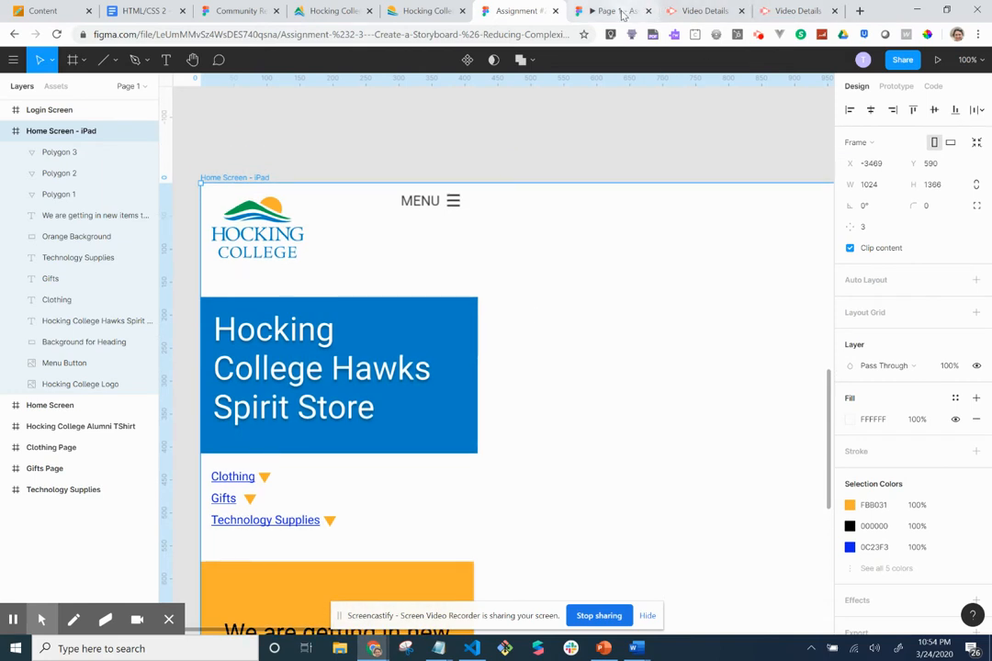
click(860, 11)
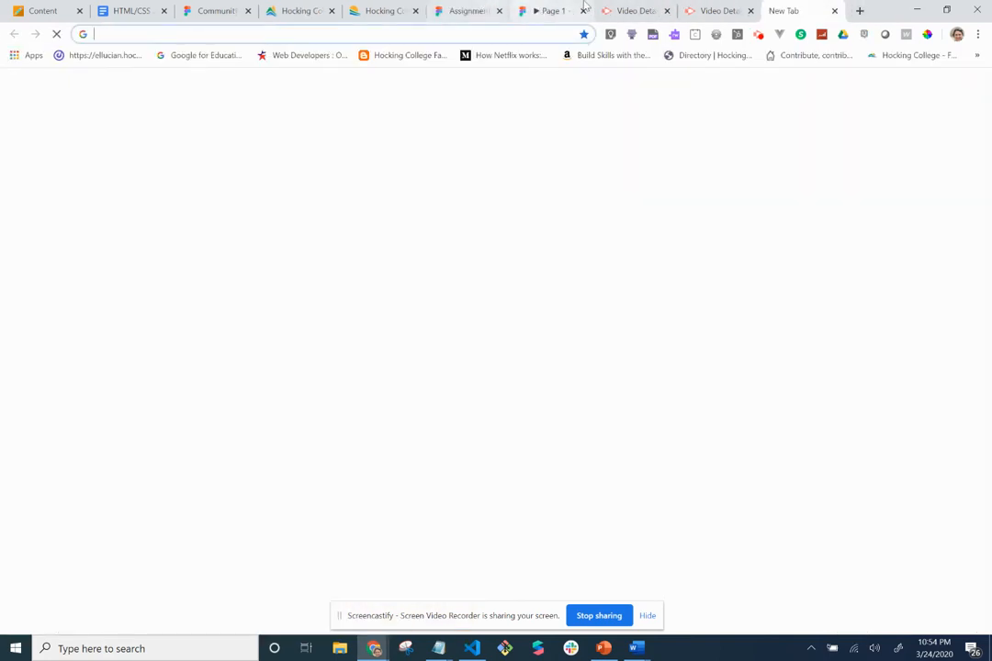
click(833, 11)
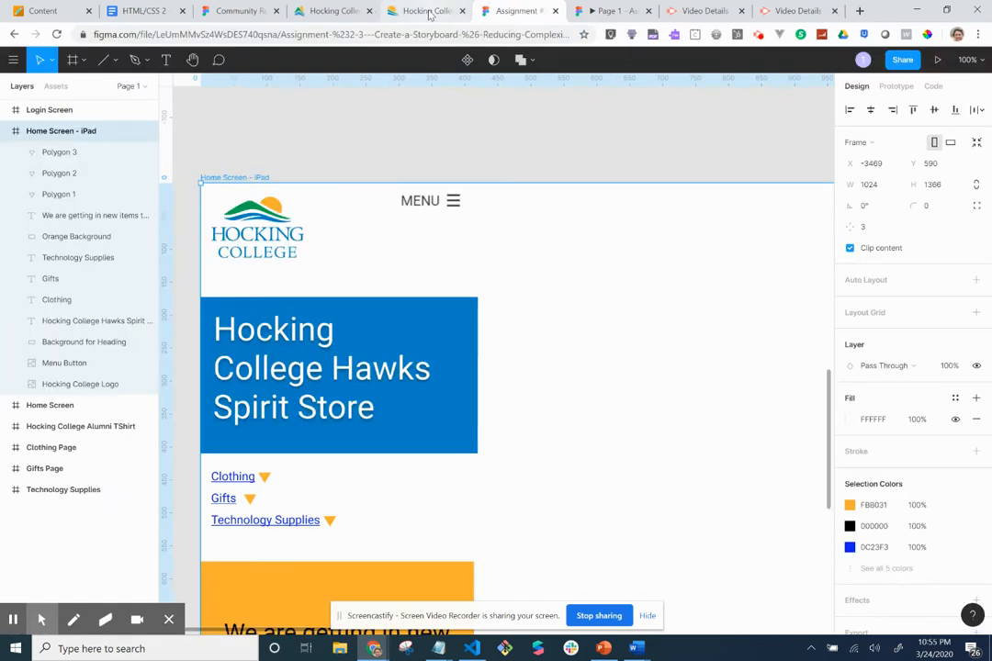
Switch to the Hocking College website in the browser, open its Majors page and dismiss the program information pop-up.
click(425, 13)
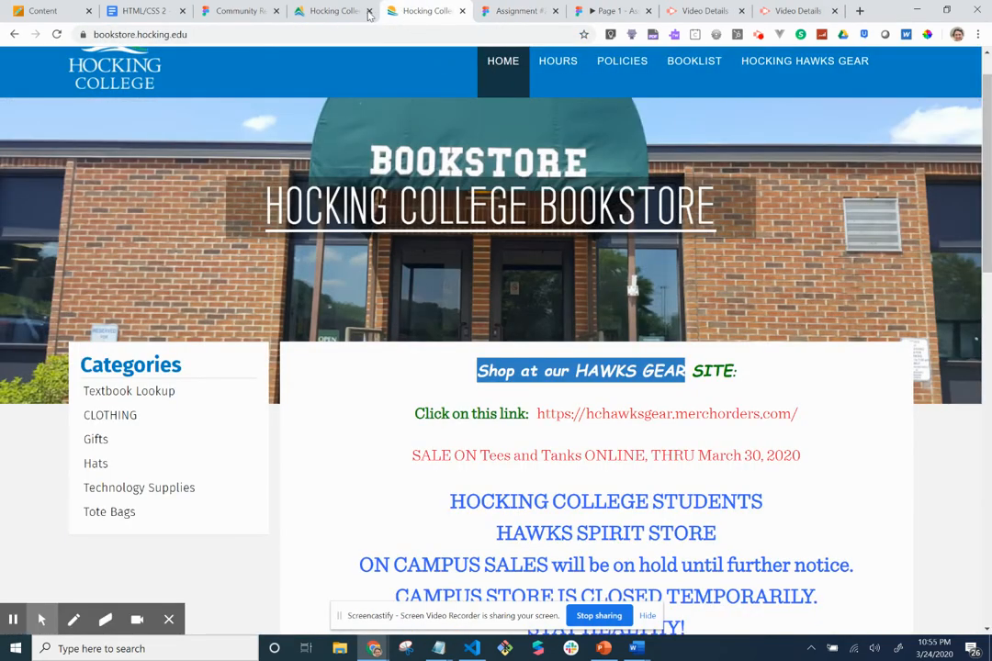
click(339, 13)
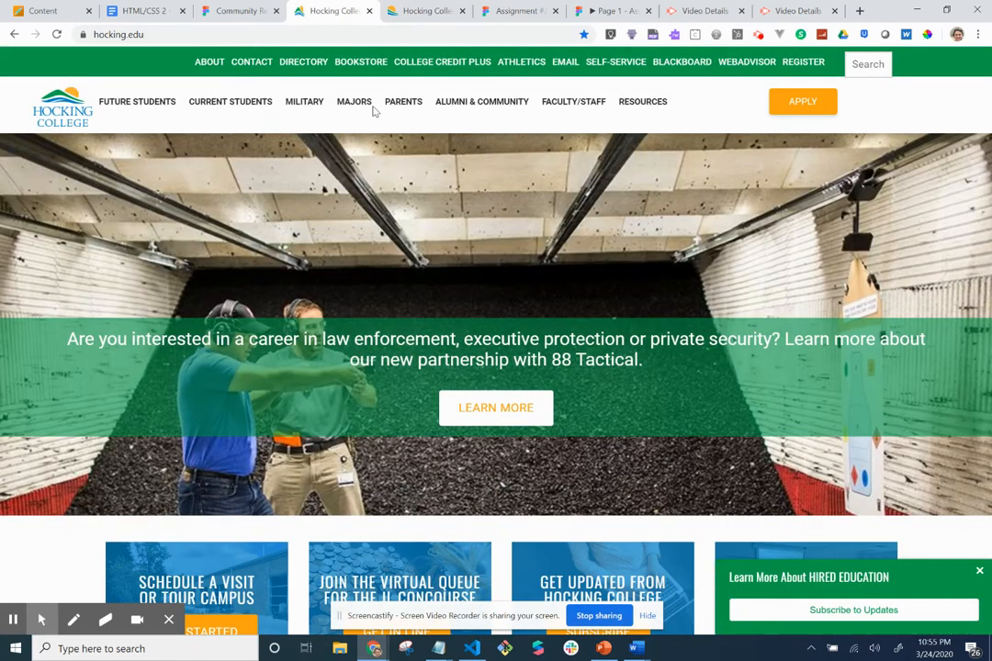
click(358, 105)
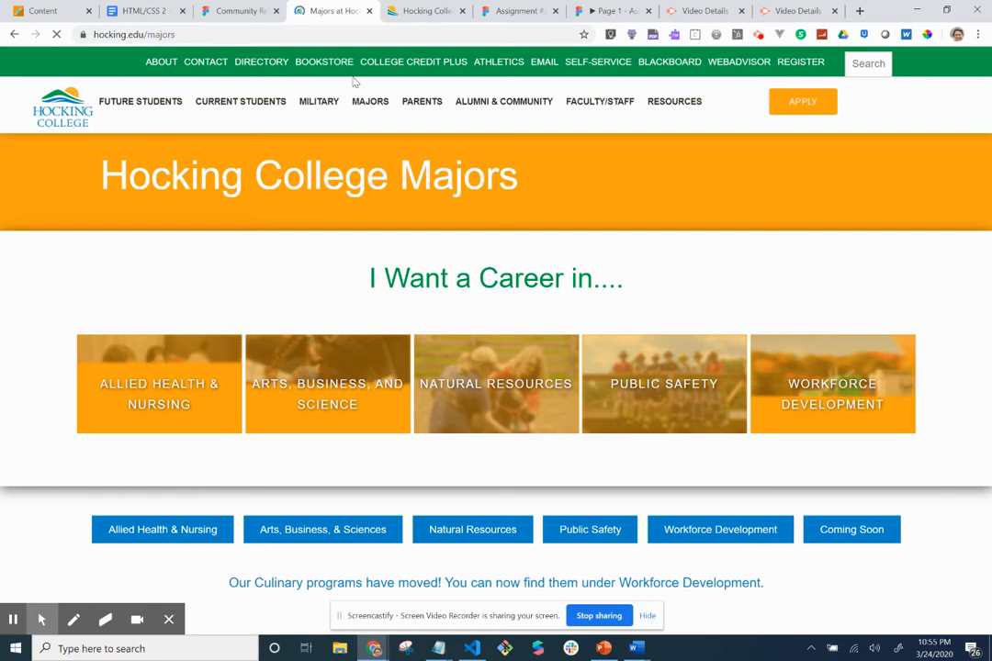
mouse_move(266, 114)
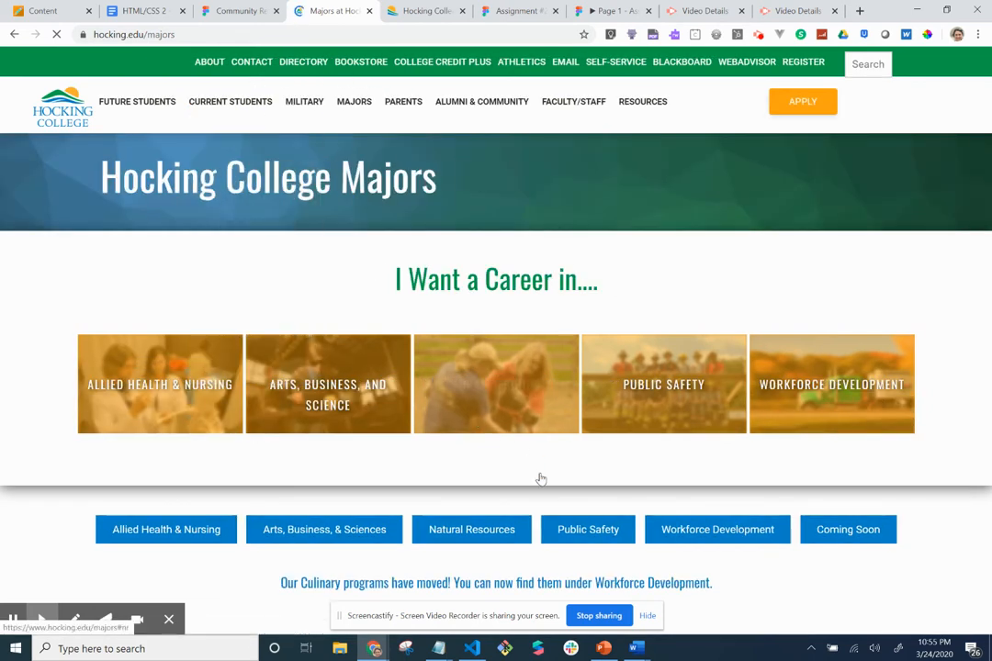
mouse_move(471, 648)
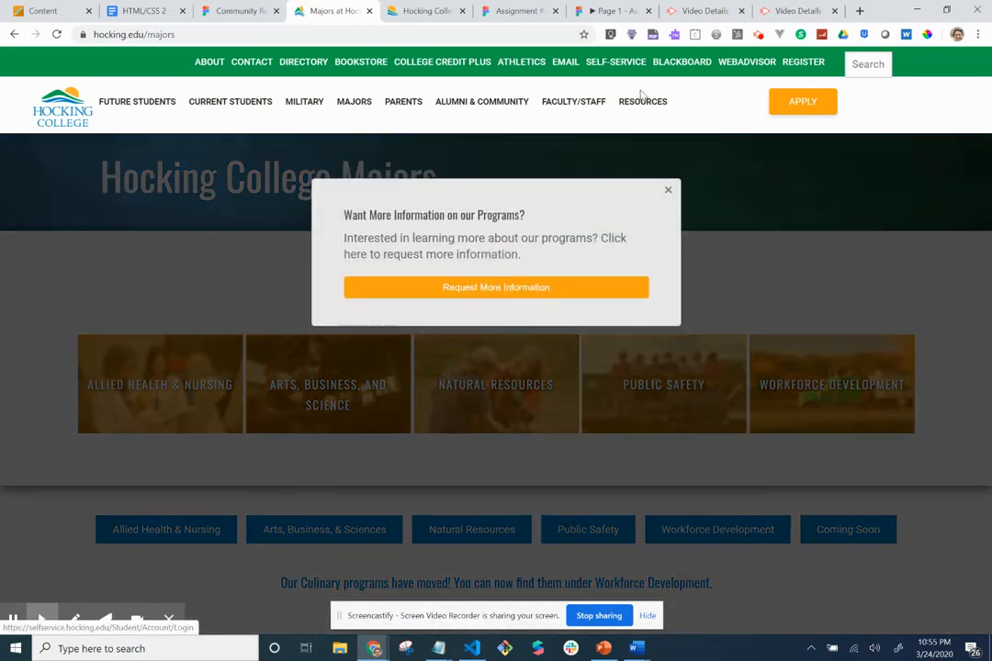
click(668, 190)
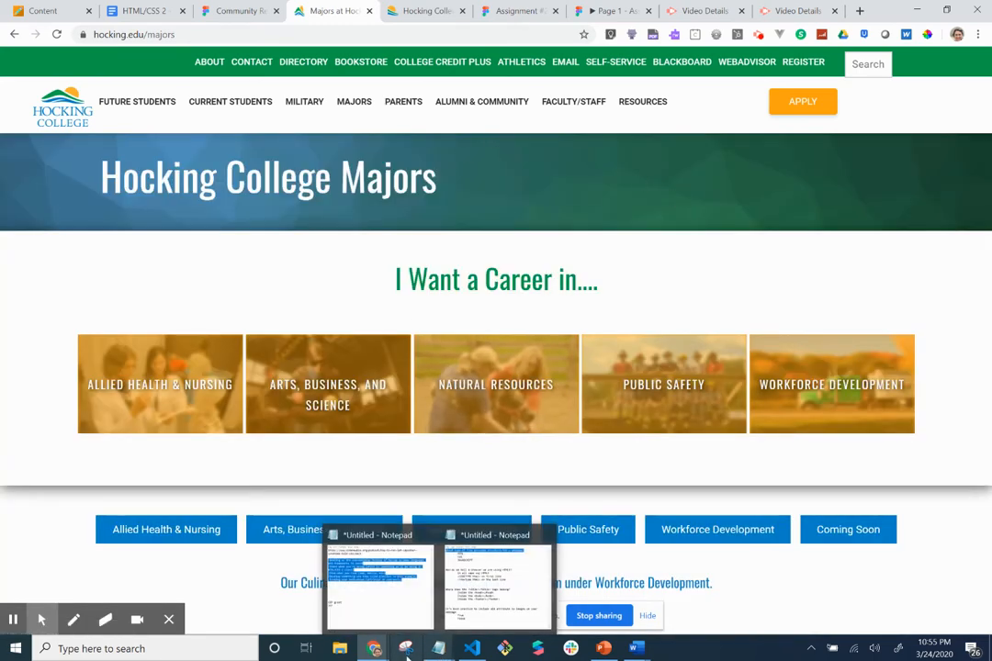
Capture the green navigation strip from About to Register with Snipping Tool, then minimize the tool.
mouse_move(377, 649)
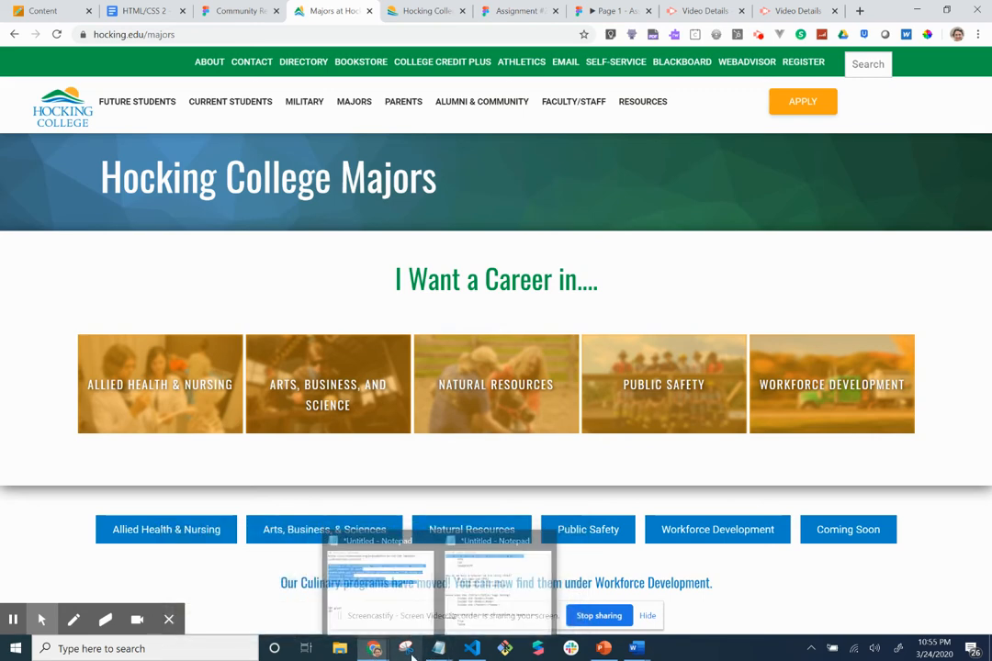
click(409, 650)
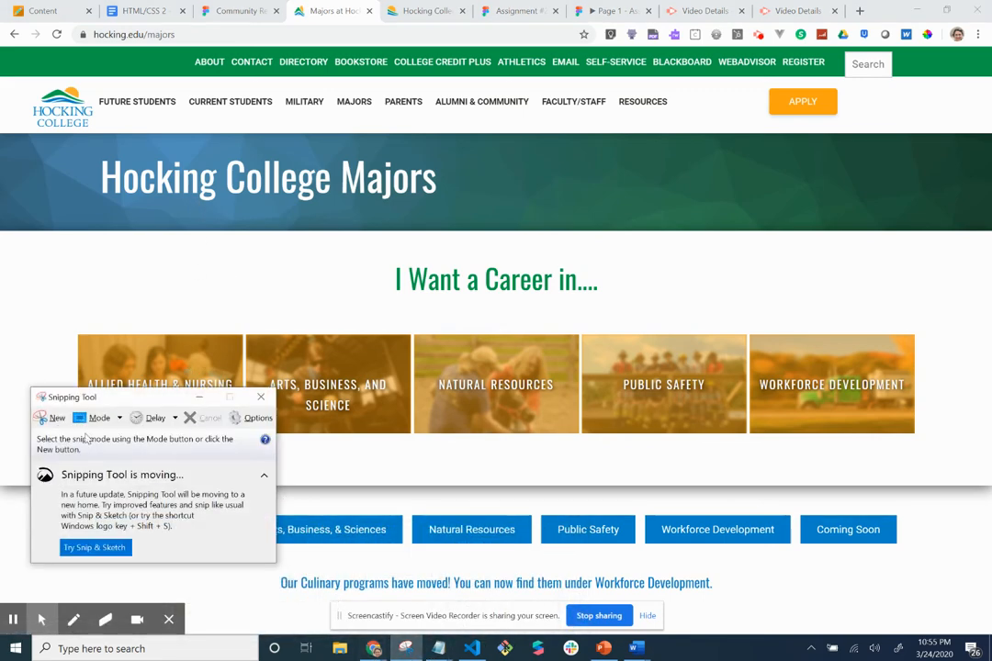
click(51, 420)
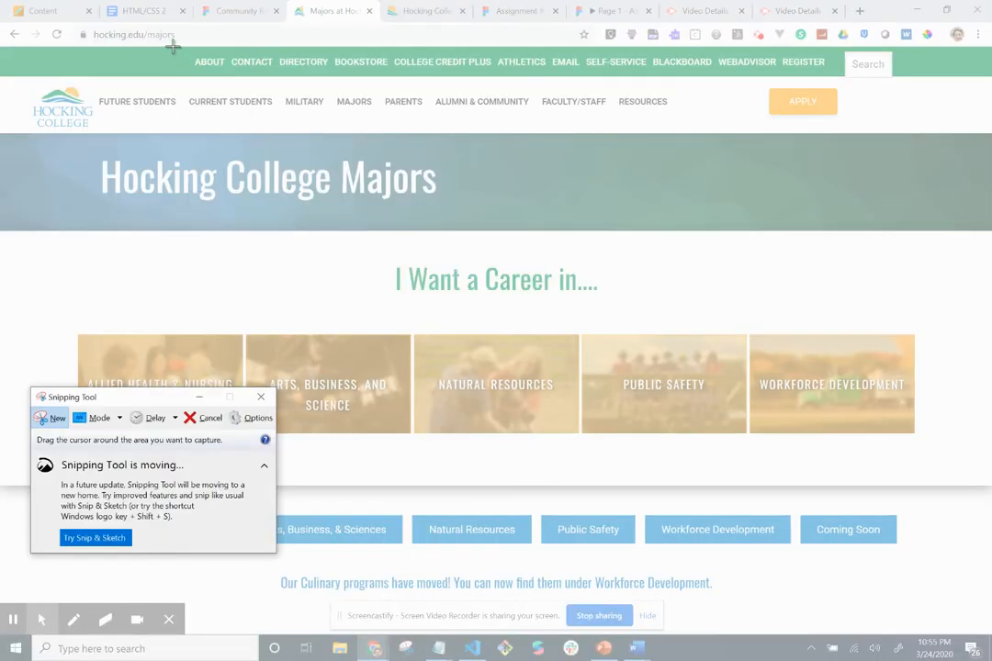
drag(173, 46, 839, 78)
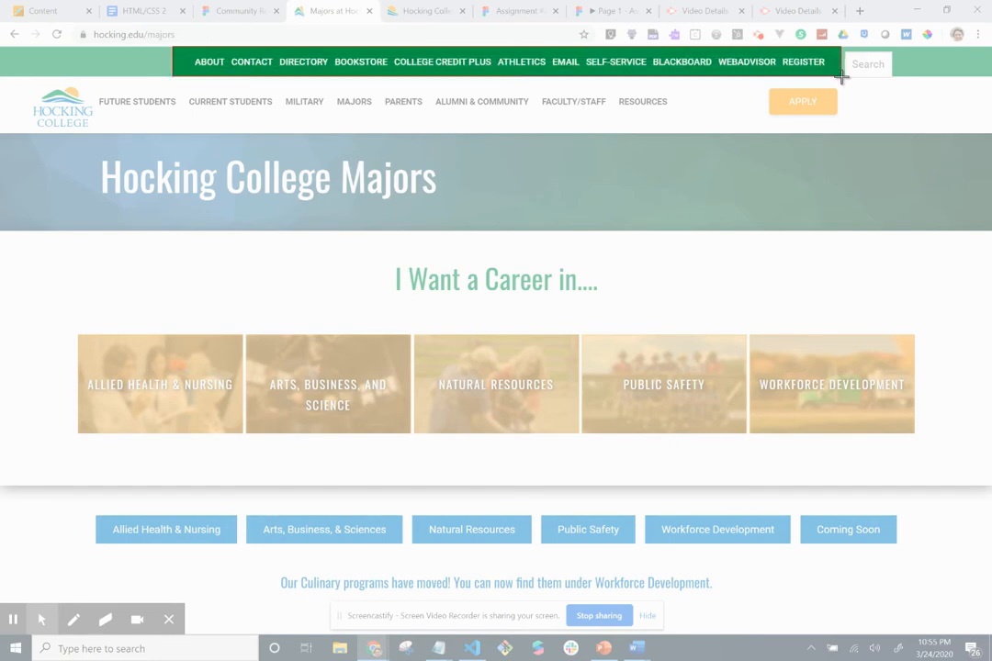
drag(841, 78, 841, 78)
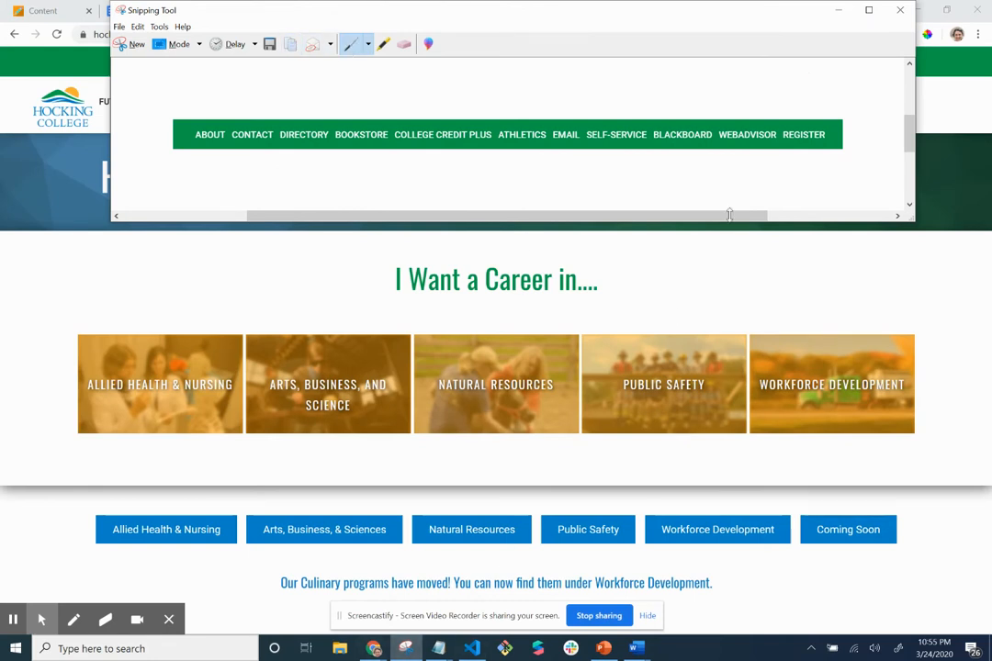
click(837, 10)
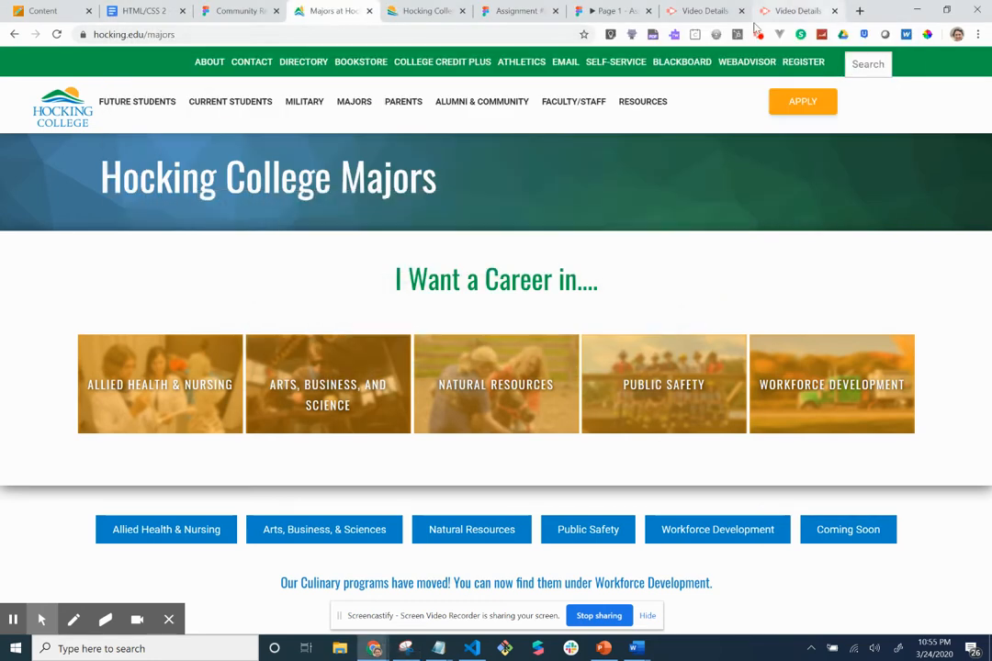
Close the prototype preview and paste the captured green navigation strip into the Assignment #2-3 design file in Figma.
click(620, 12)
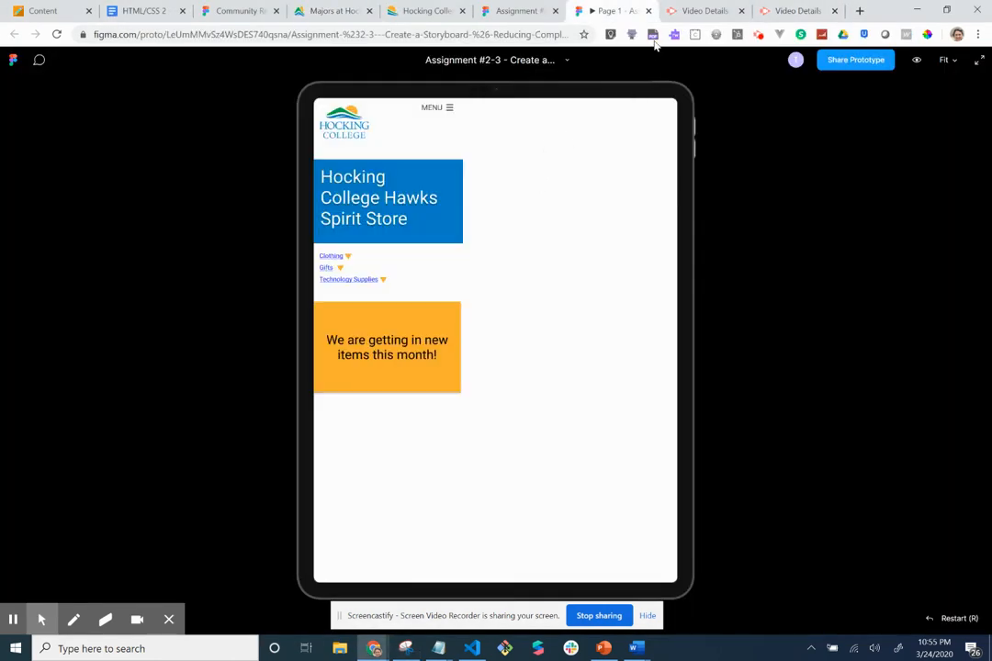
click(648, 11)
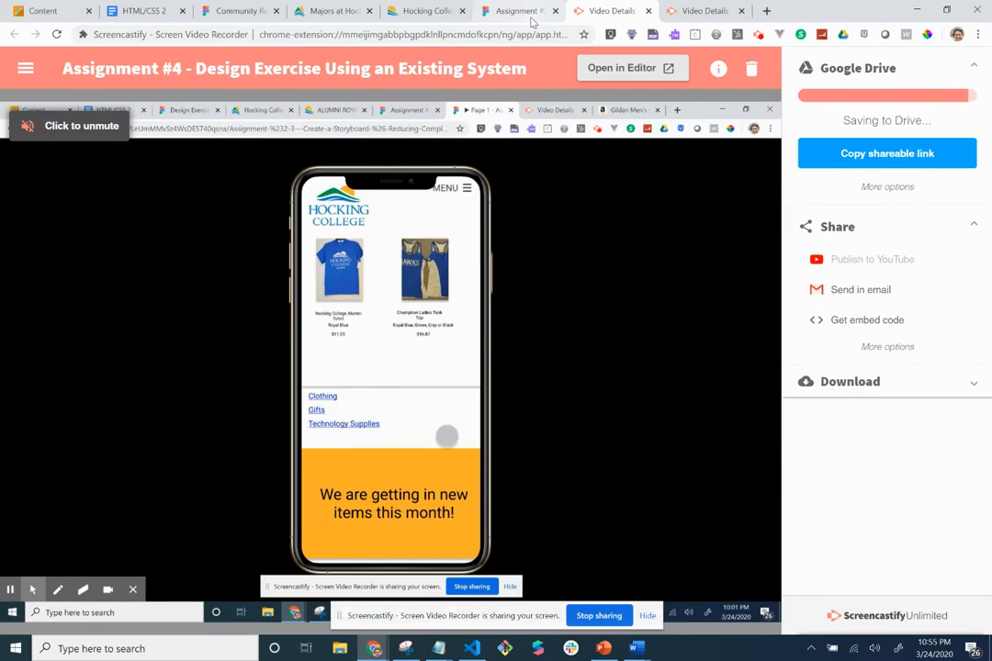
click(531, 17)
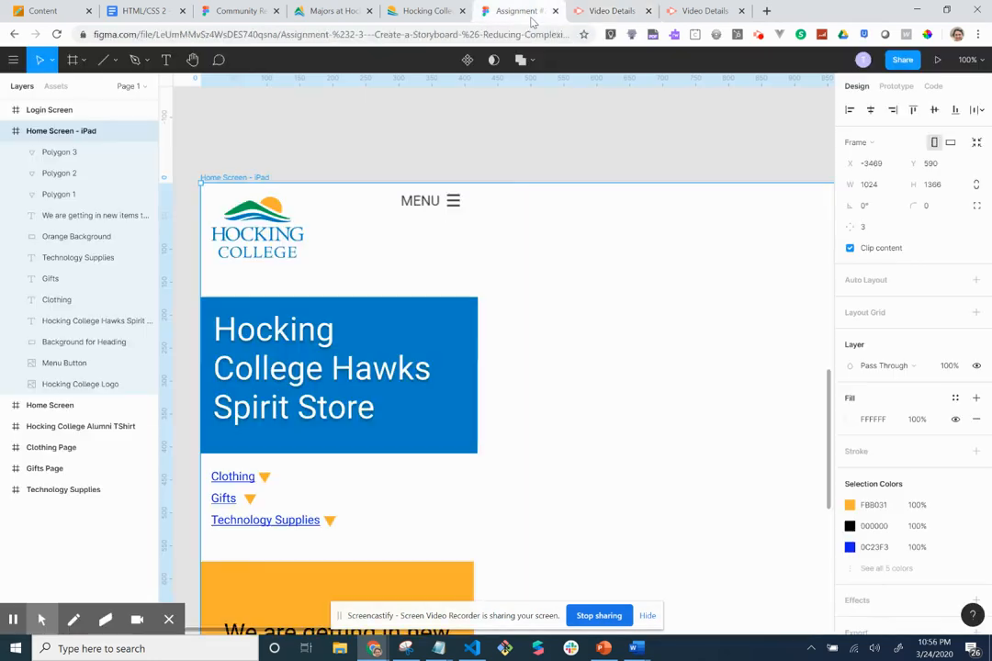
click(533, 258)
scroll(507, 298, down, 1)
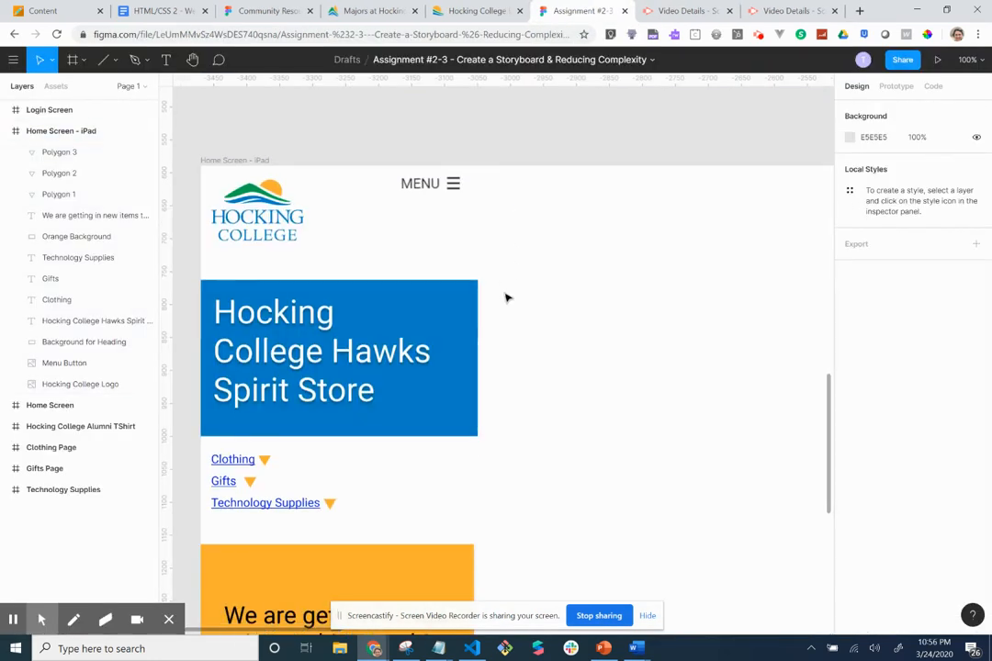
scroll(506, 296, up, 1)
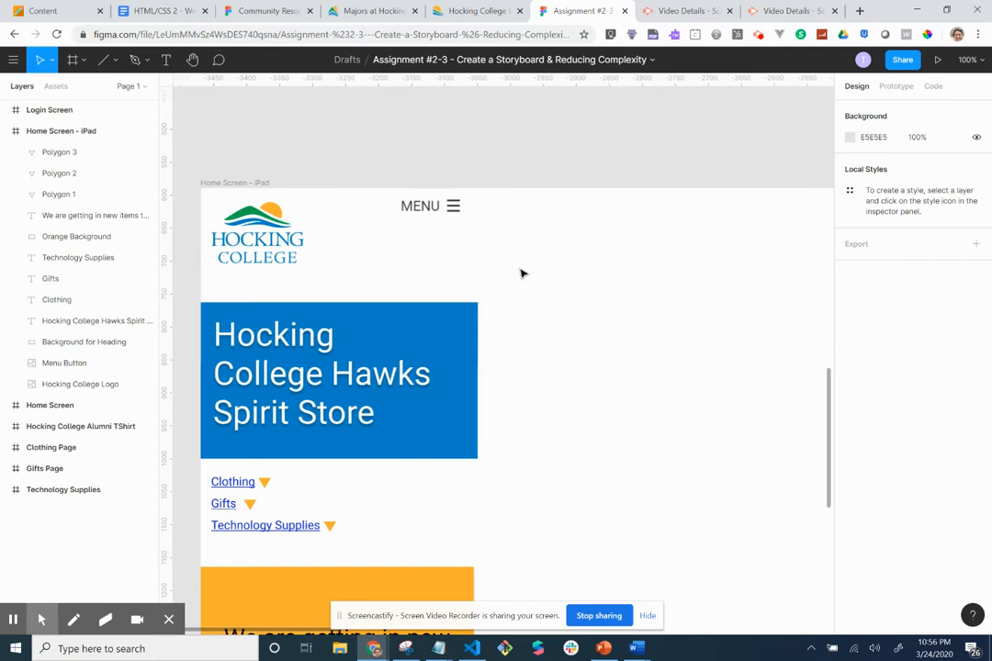
key(ctrl+v)
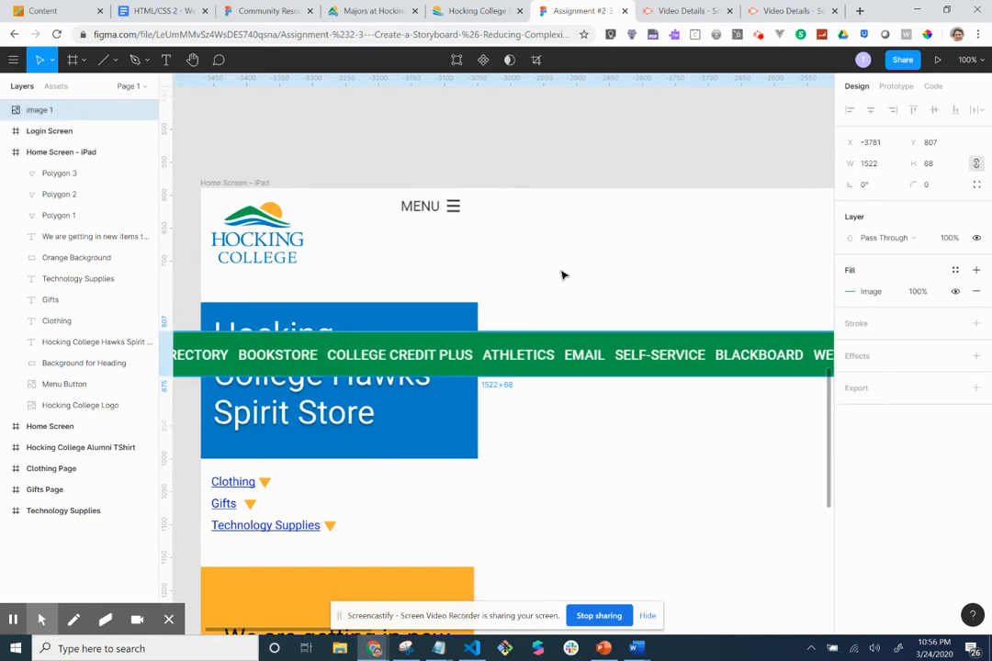
Shrink the pasted green navigation image to about 1077 wide by 35 high.
click(971, 60)
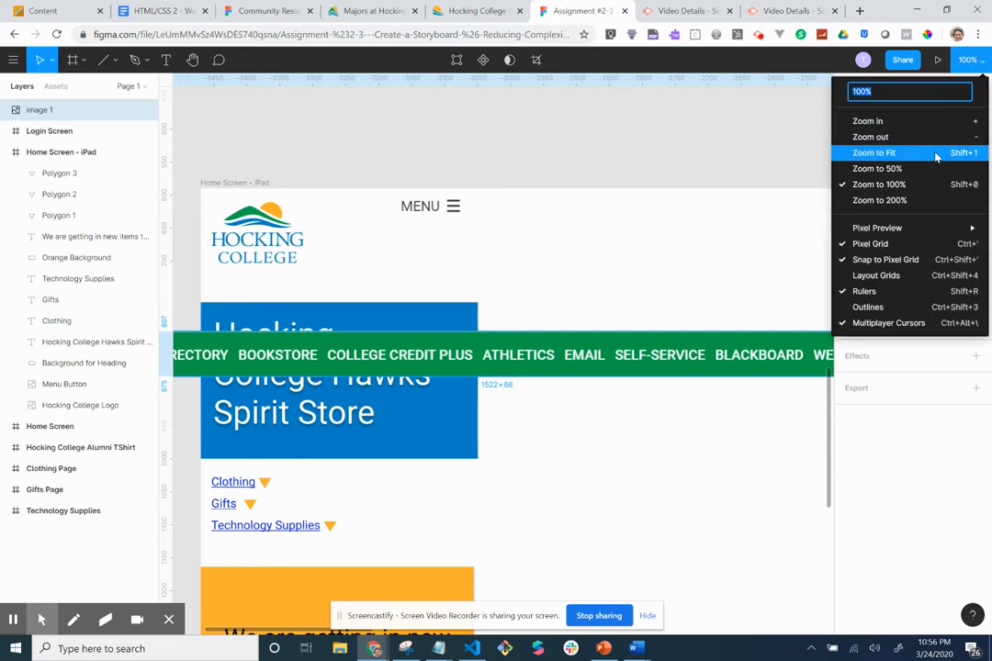
text(80)
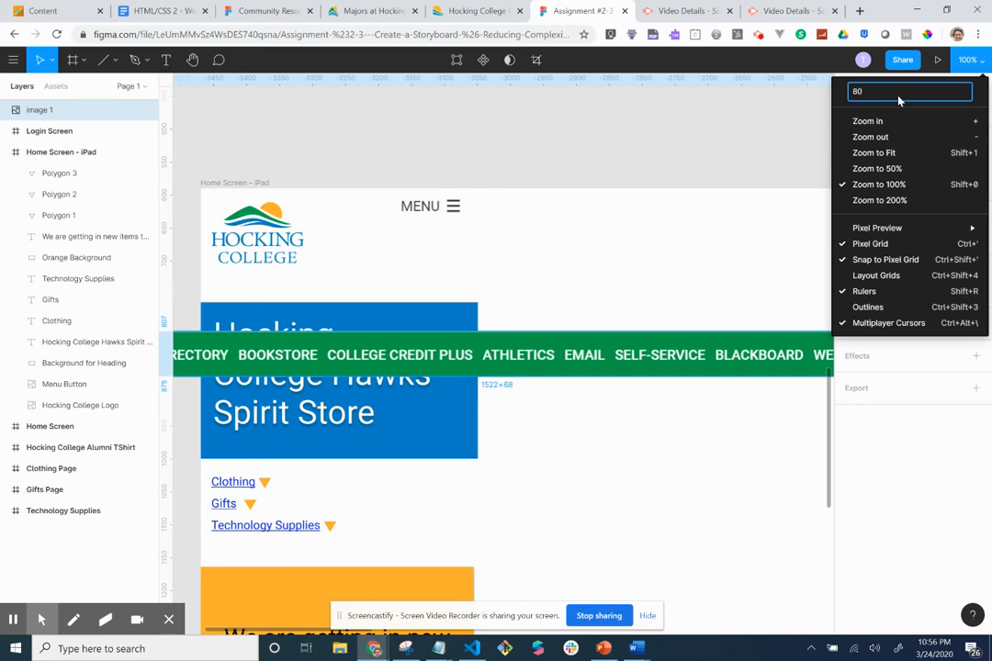
key(Return)
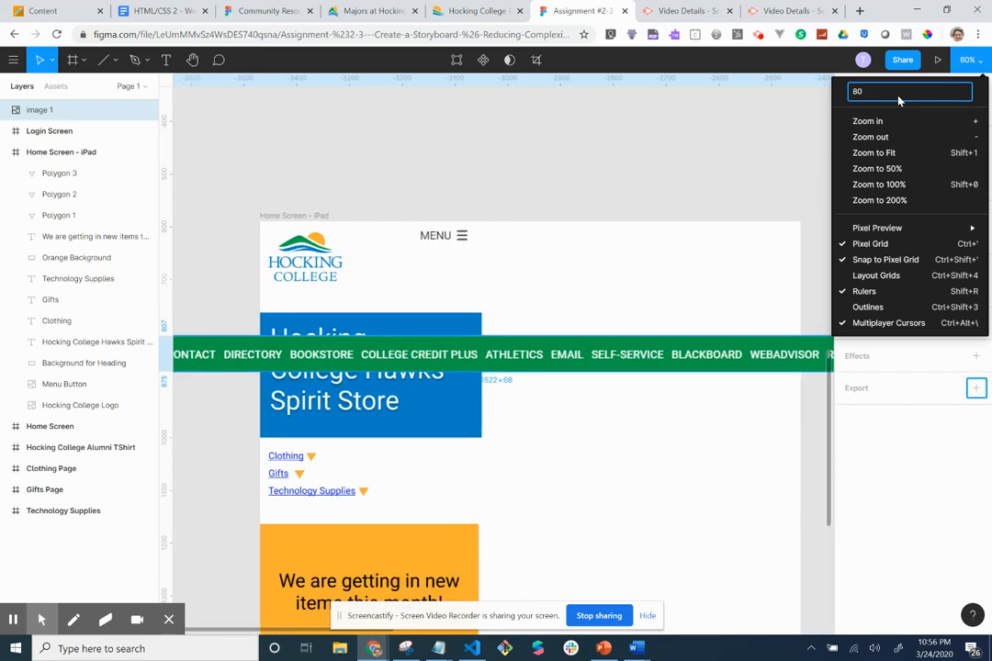
click(898, 96)
text(70)
key(Return)
click(898, 96)
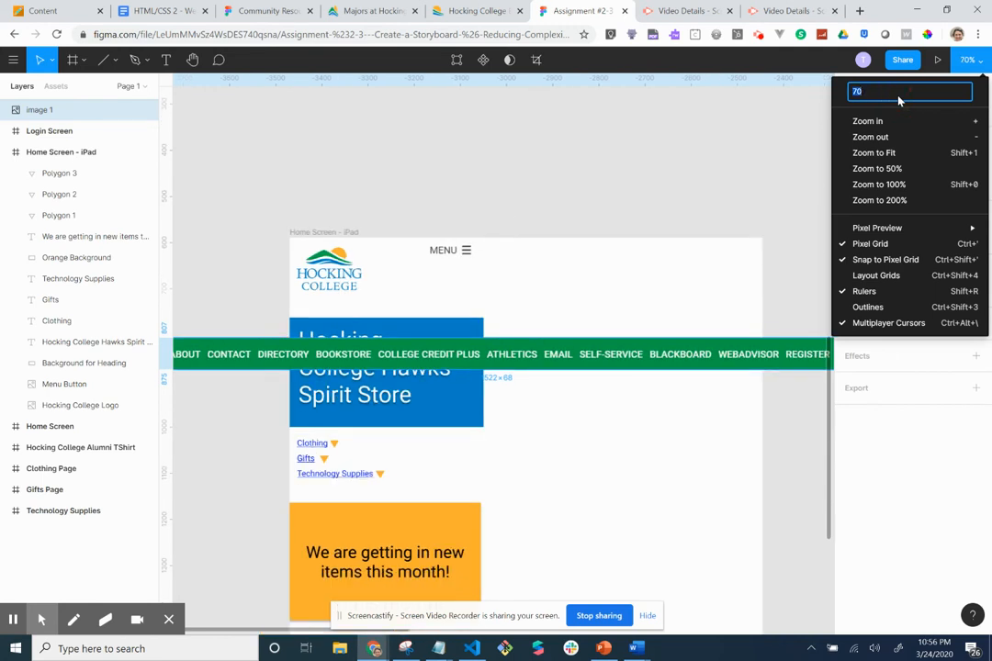
text(50)
key(Return)
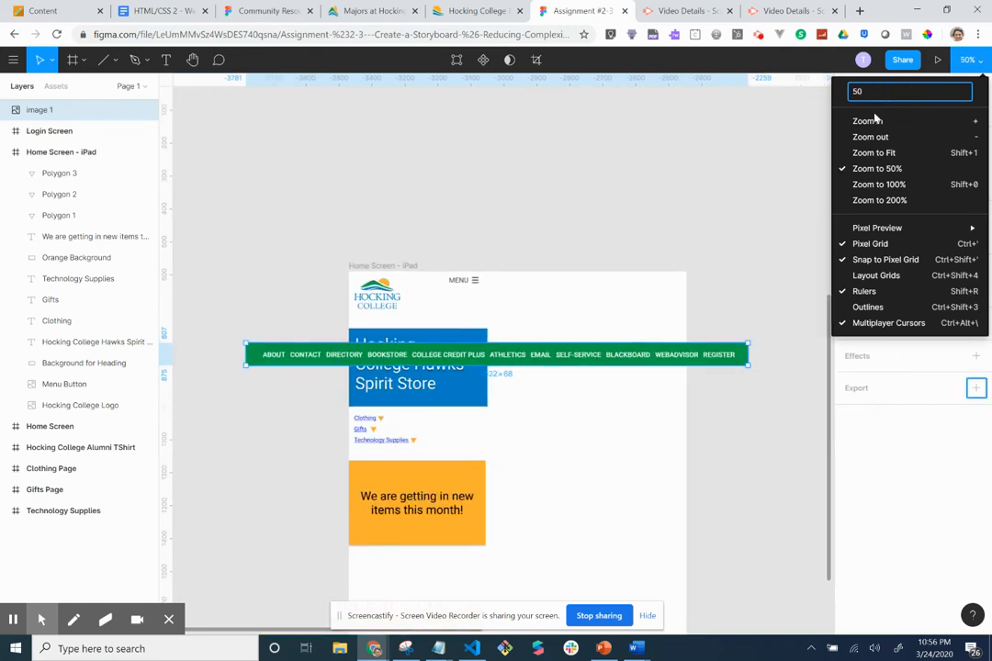
click(715, 355)
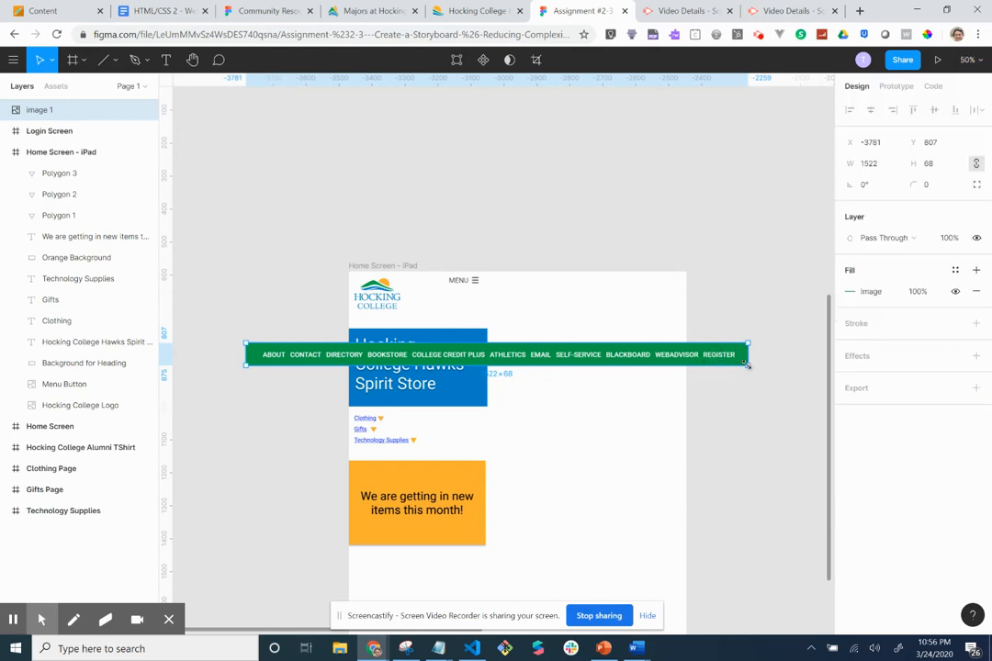
drag(745, 364, 601, 354)
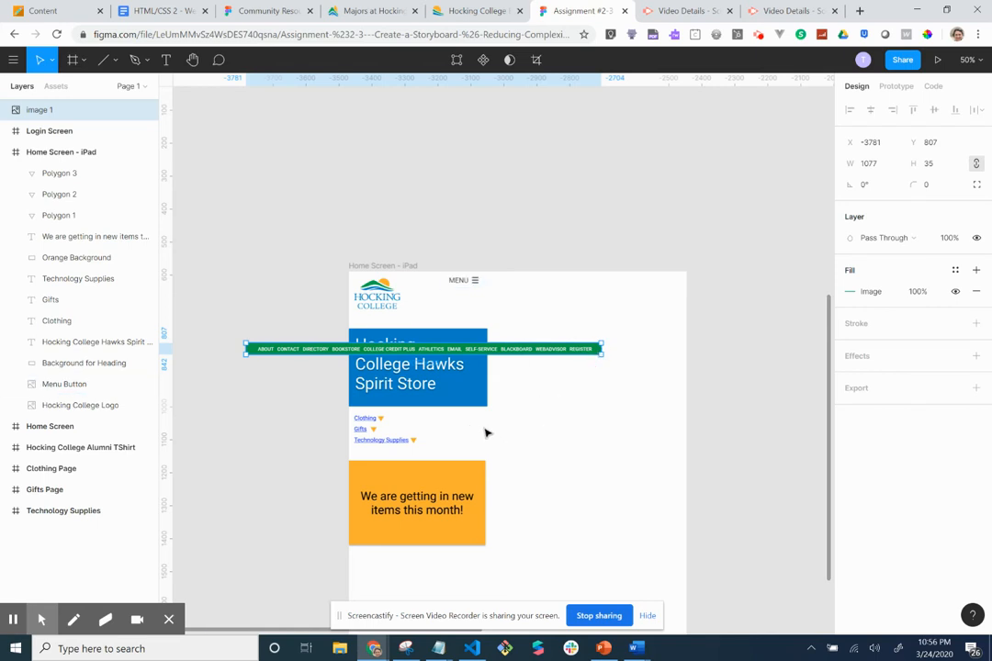
Stretch the orange background to about 1031 by 255 low in the iPad frame and centre the widened new-items text on it.
scroll(487, 433, down, 3)
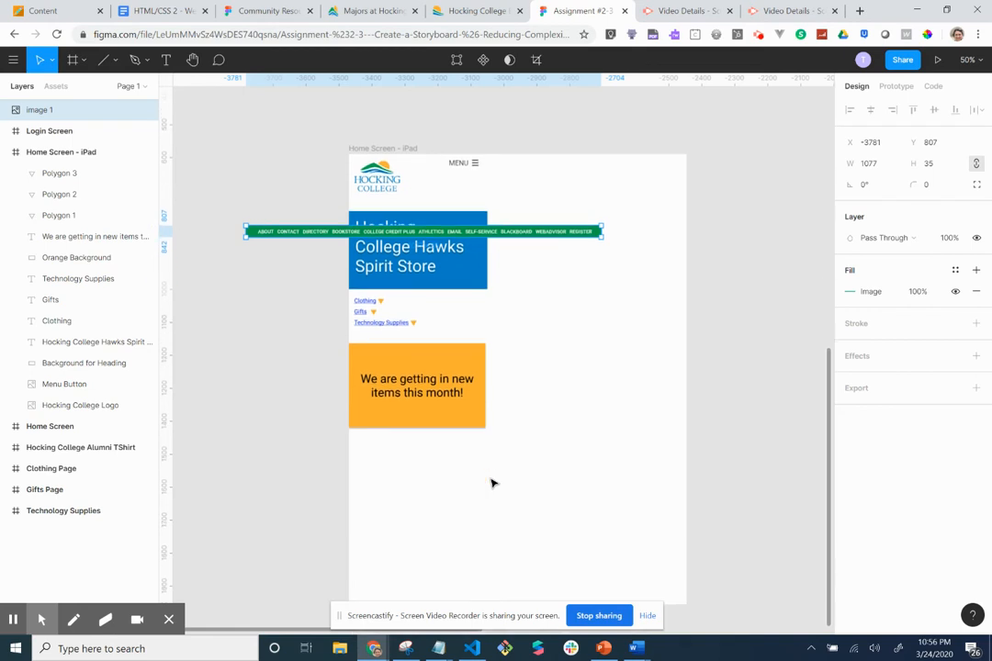
drag(453, 361, 684, 485)
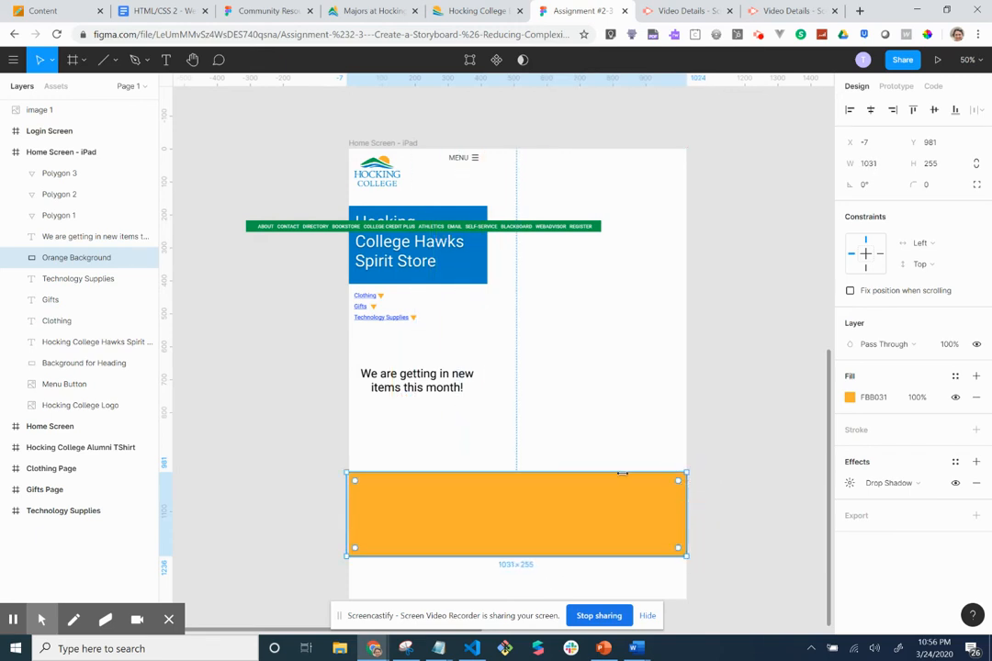
click(439, 390)
drag(439, 390, 516, 512)
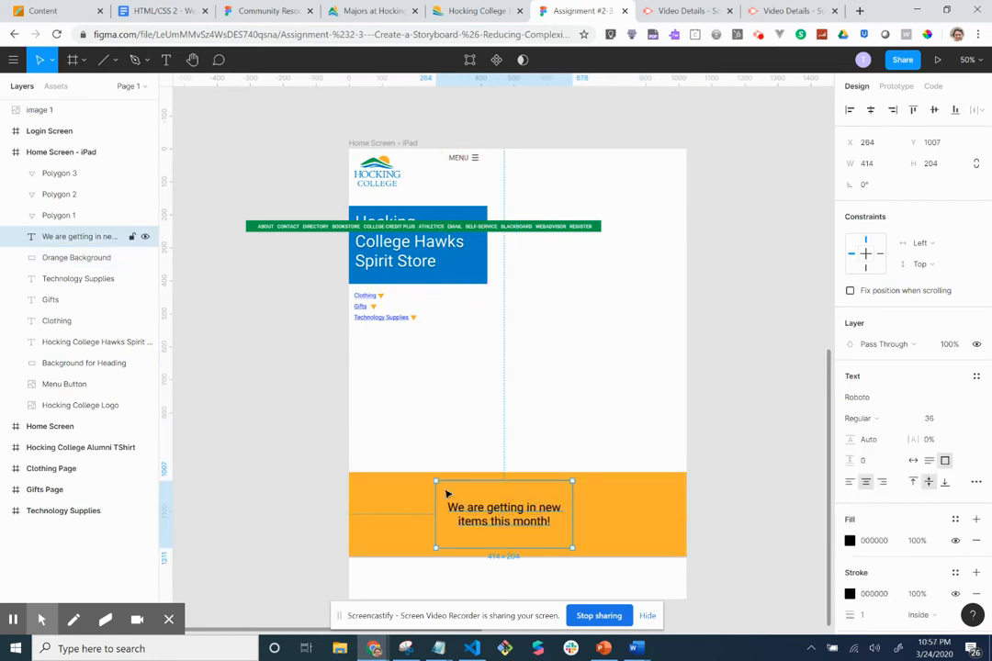
drag(437, 481, 377, 485)
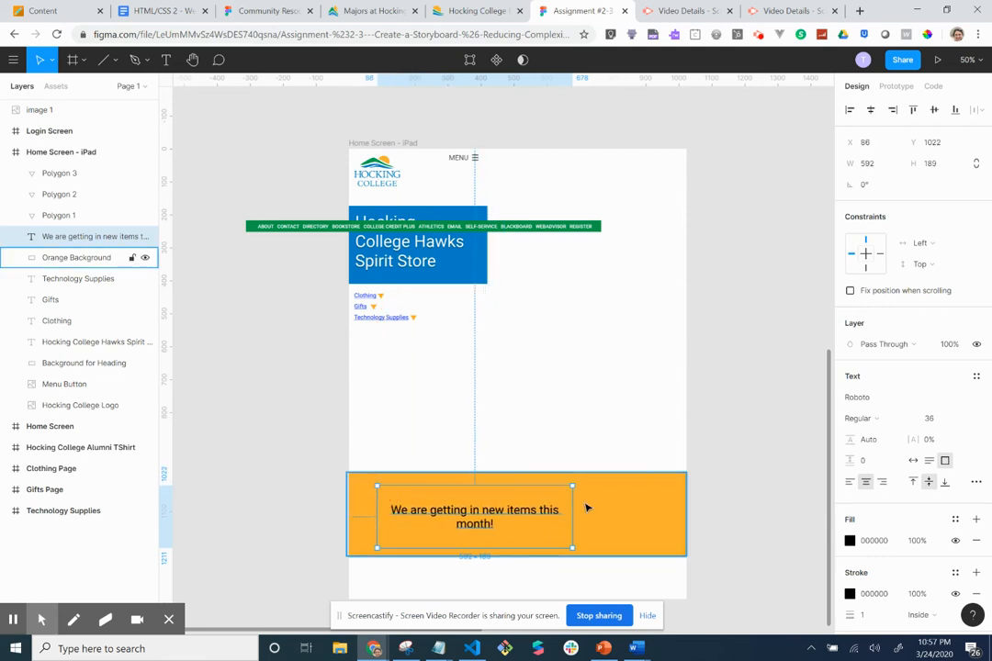
drag(572, 485, 653, 481)
click(421, 324)
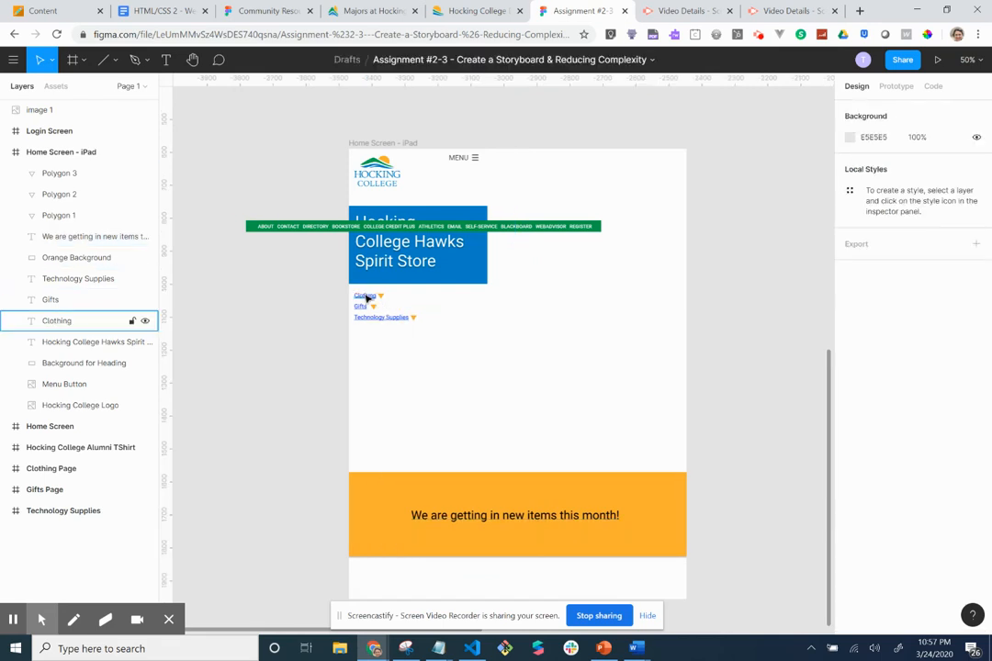
Move the Clothing, Gifts and Technology Supplies links together with their three orange triangles down towards the orange background in the iPad frame.
click(367, 298)
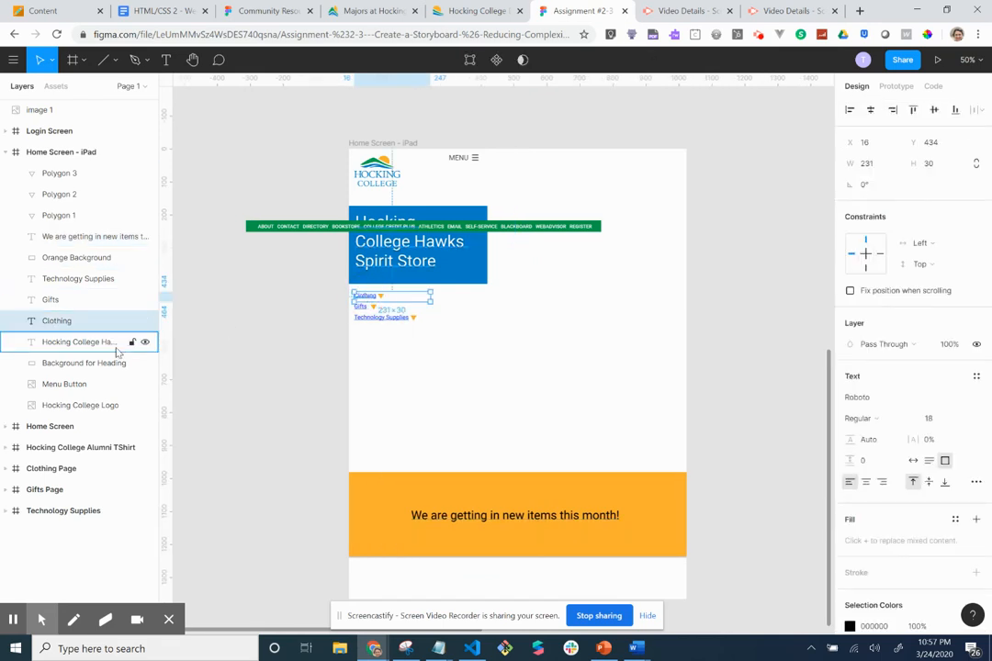
shift+click(54, 343)
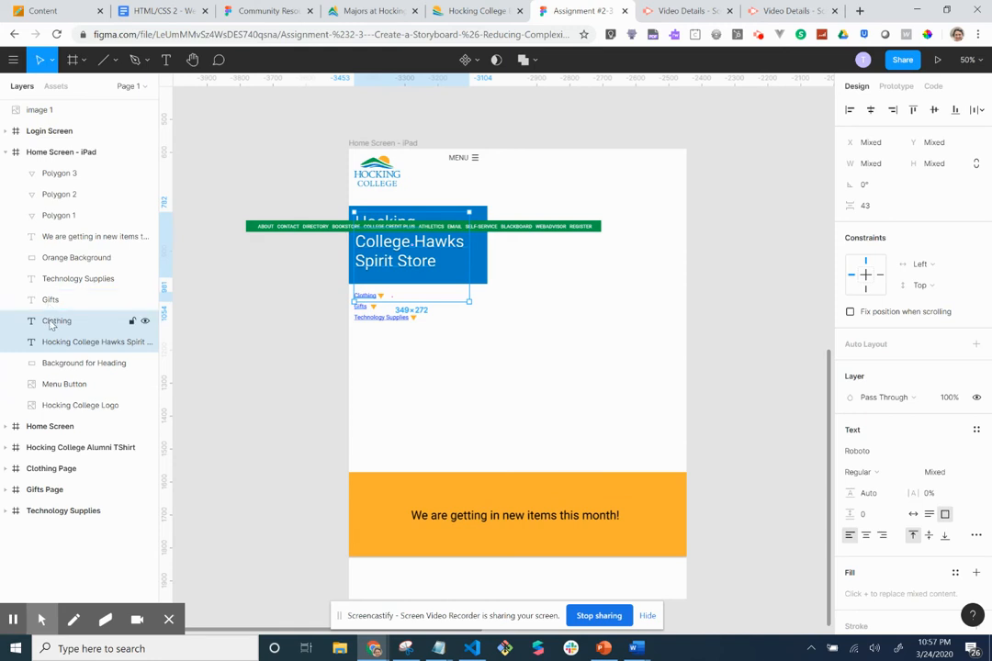
click(53, 327)
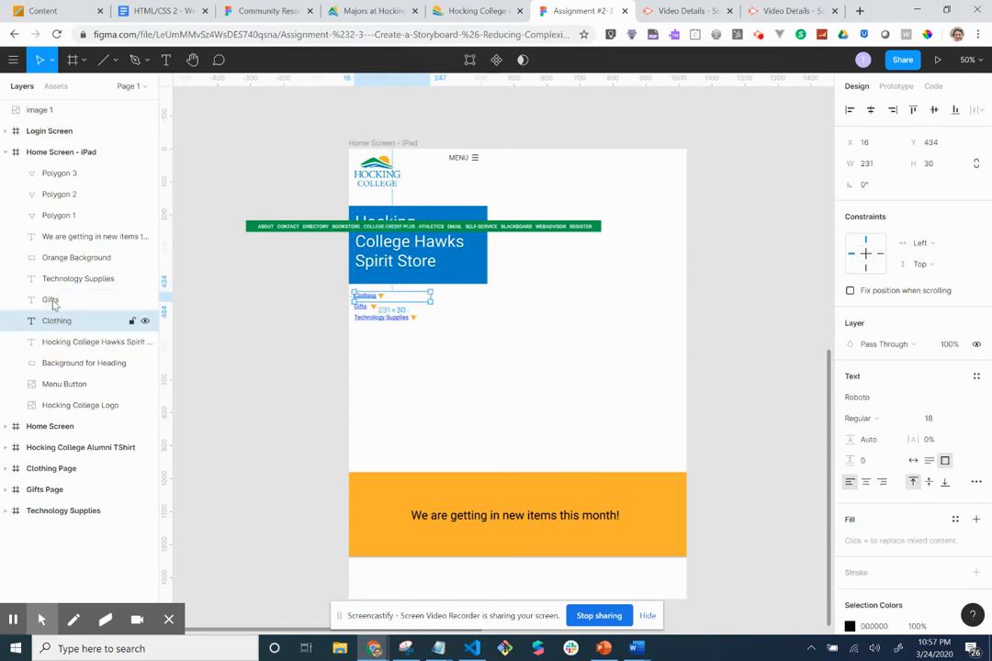
shift+click(51, 301)
shift+click(55, 280)
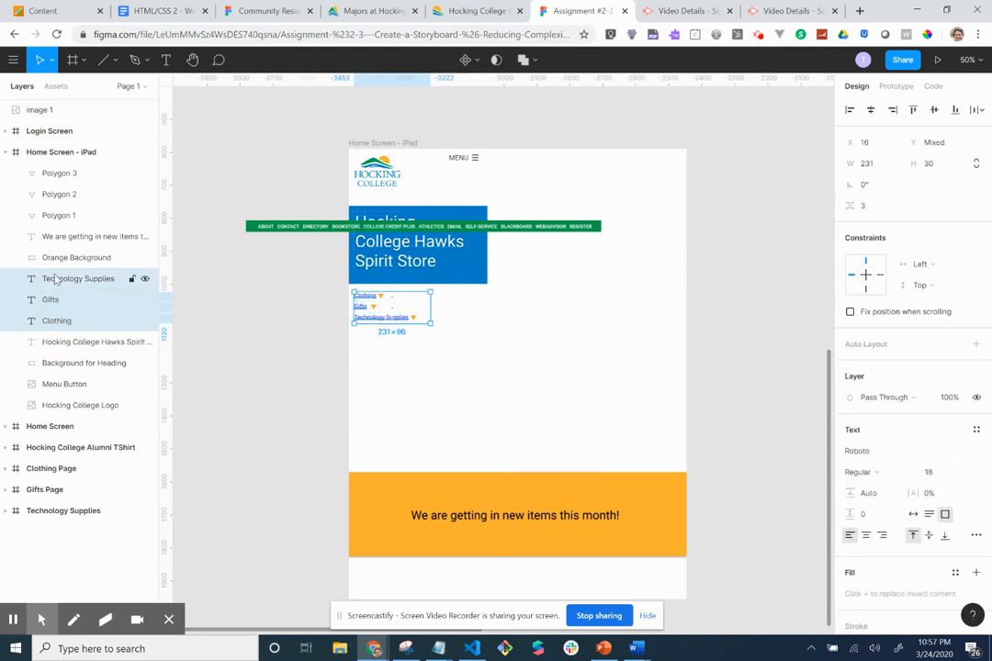
shift+click(42, 216)
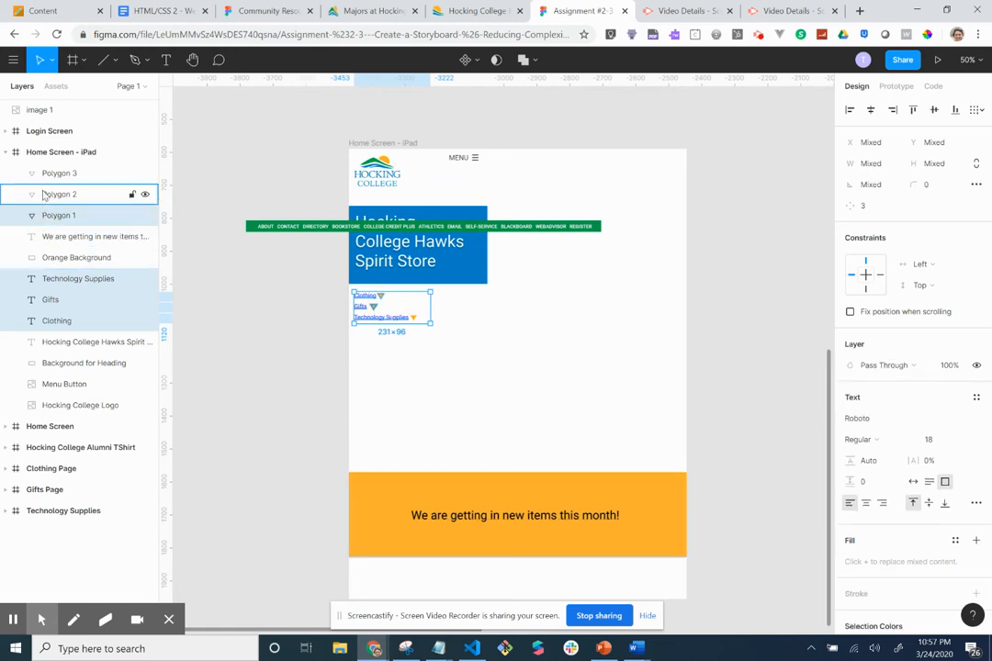
shift+click(44, 194)
shift+click(35, 172)
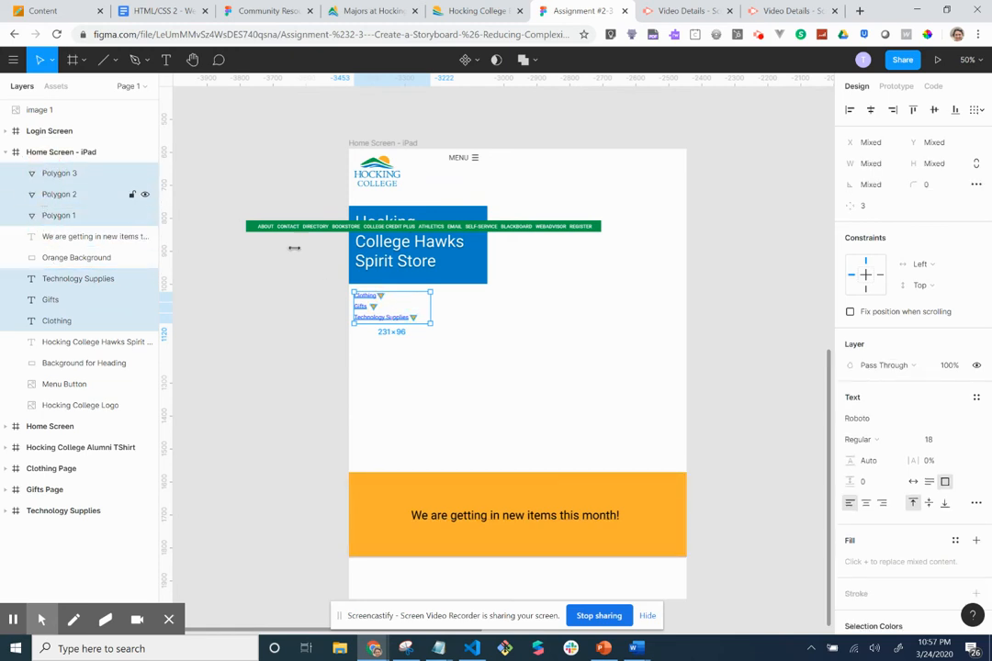
drag(395, 306, 404, 402)
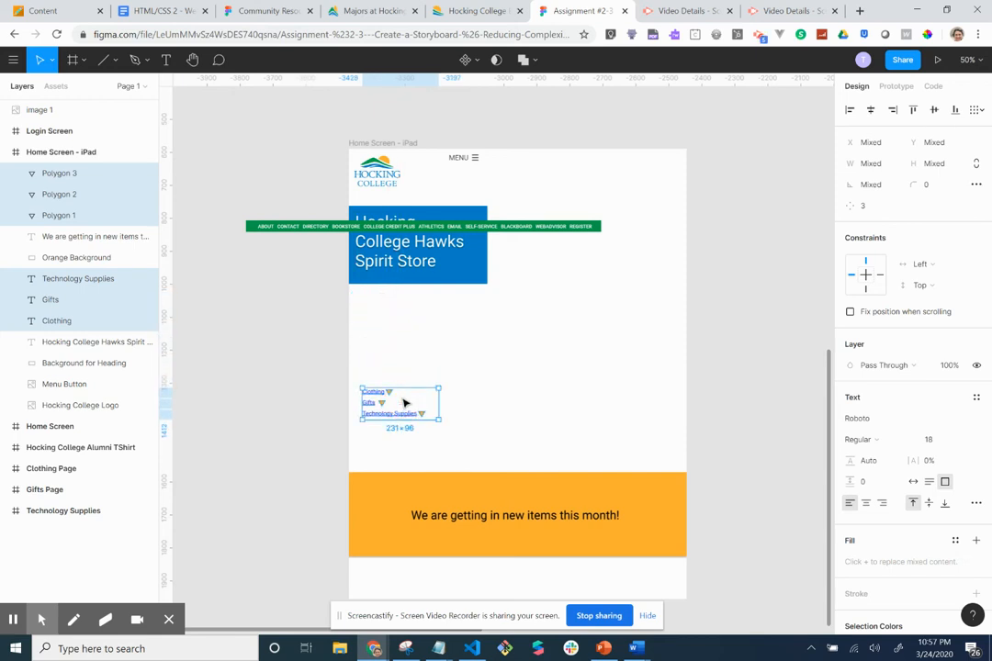
Set the three links' font size to 48 and stretch the selected links and triangles to about 514 by 184.
click(963, 444)
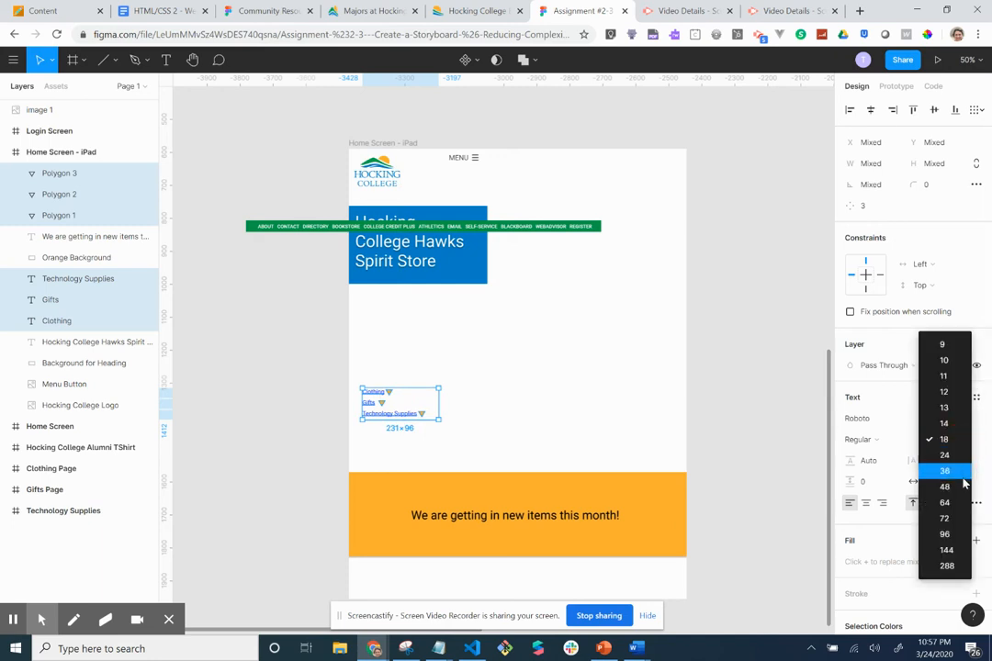
click(963, 487)
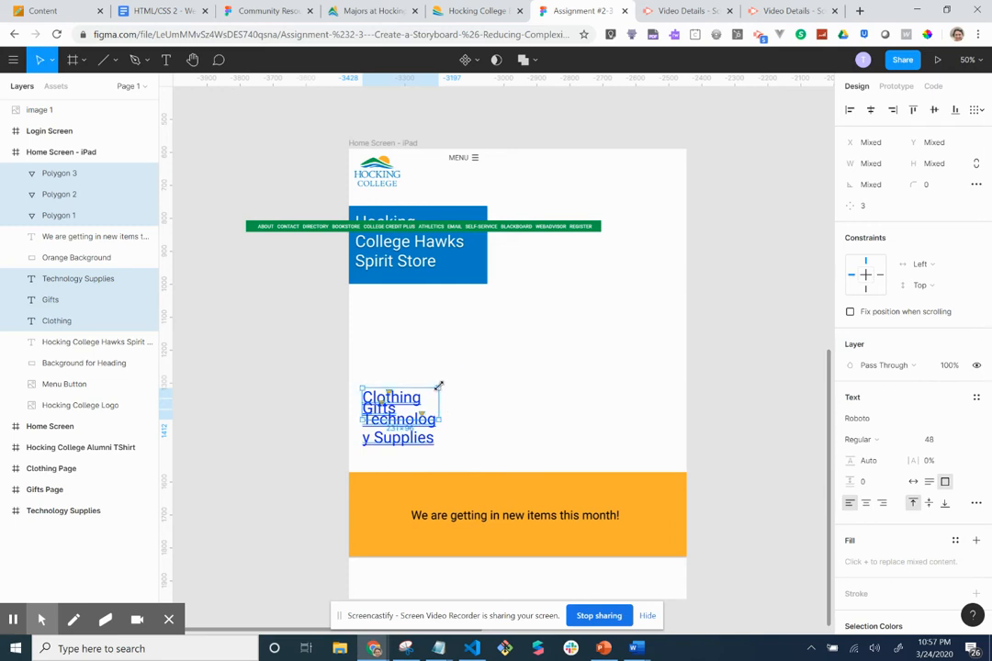
drag(439, 387, 531, 359)
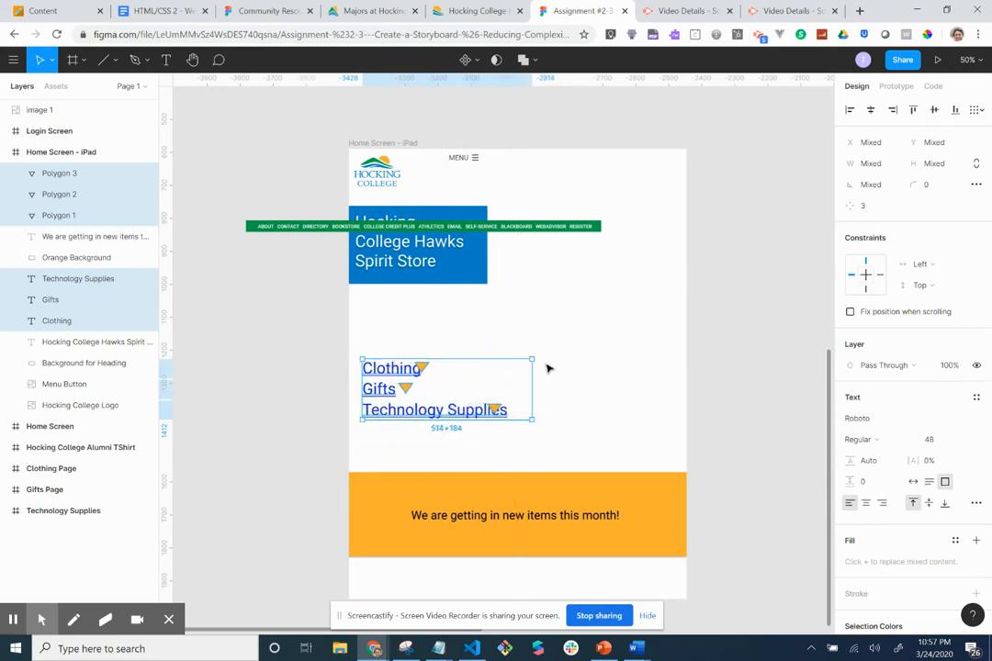
Move the orange triangles beside Clothing and Technology Supplies clear of the enlarged link text.
click(425, 370)
drag(424, 370, 437, 372)
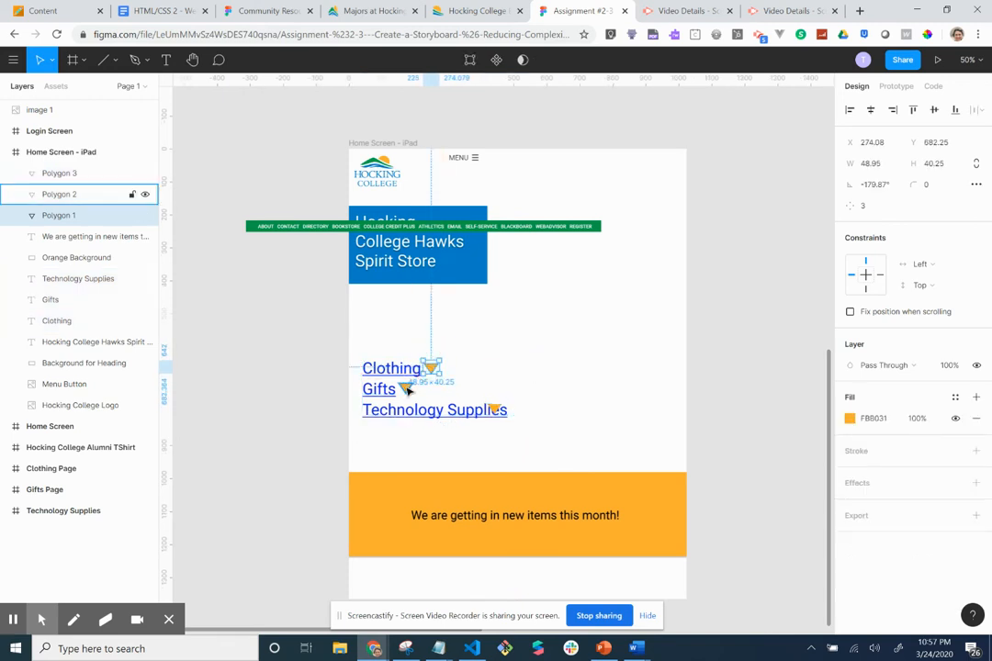
click(408, 390)
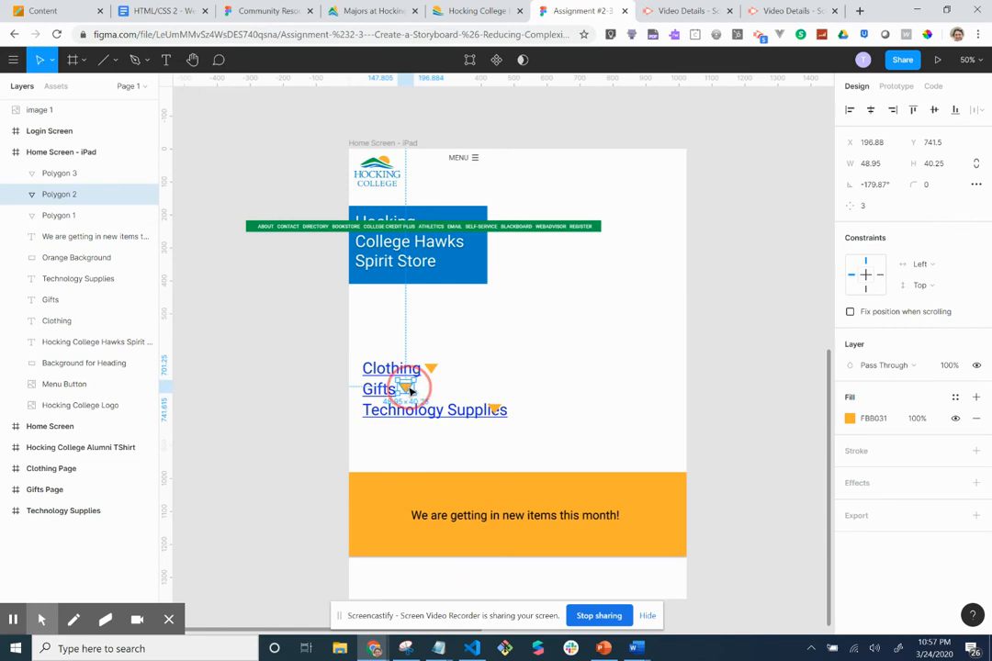
drag(496, 410, 520, 412)
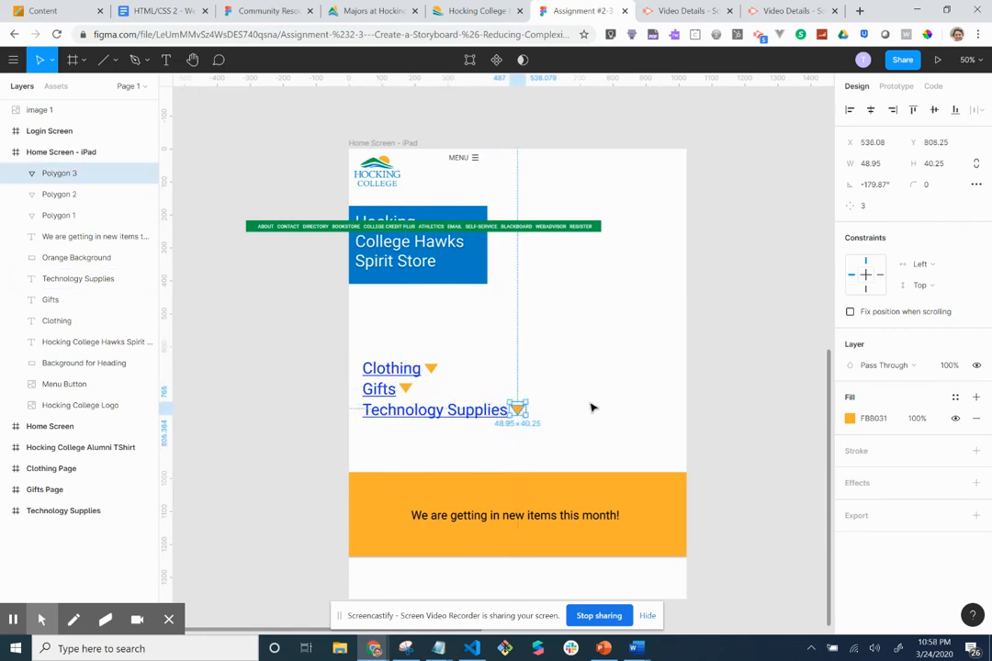
Move the green navigation strip off the blue heading up to the iPad frame's upper edge, just under the menu button.
click(593, 408)
click(464, 259)
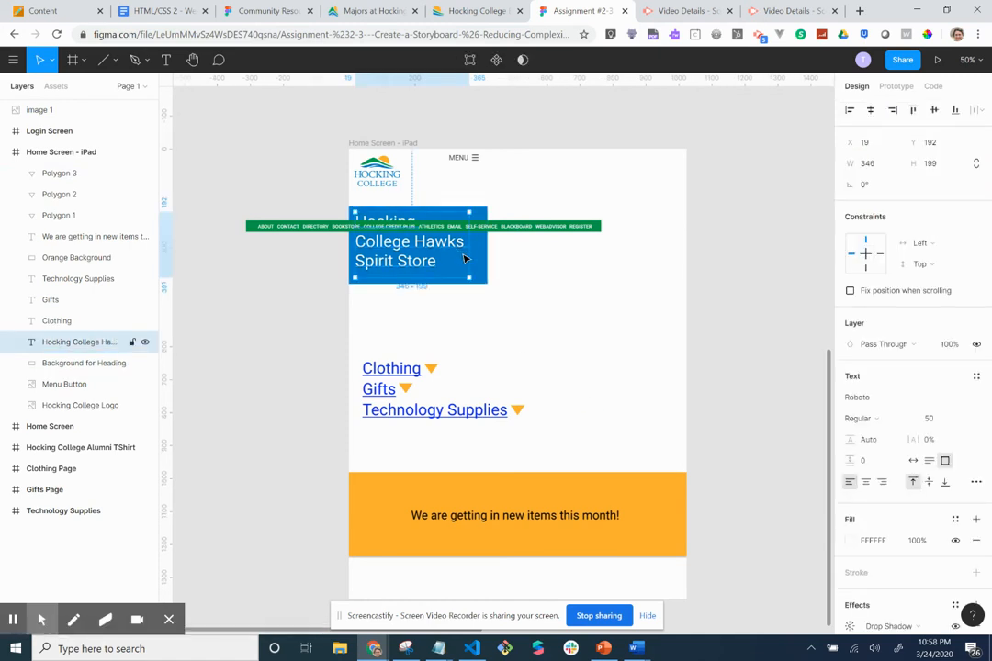
drag(514, 228, 596, 168)
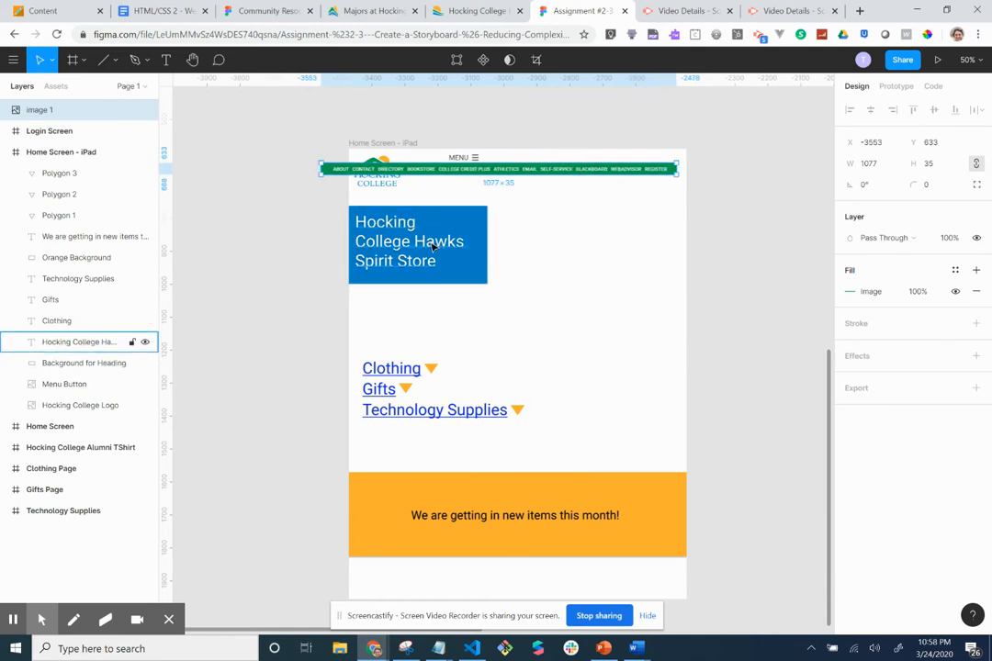
Move the store heading and its blue background down so the background sits at about Y 274, and widen the background to 1024.
click(383, 255)
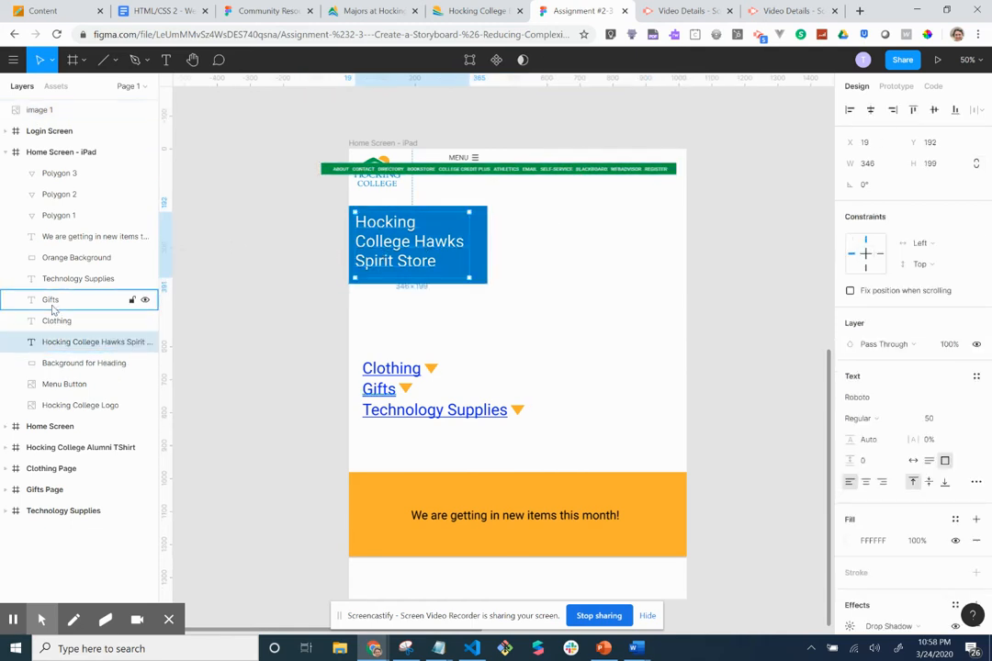
click(57, 345)
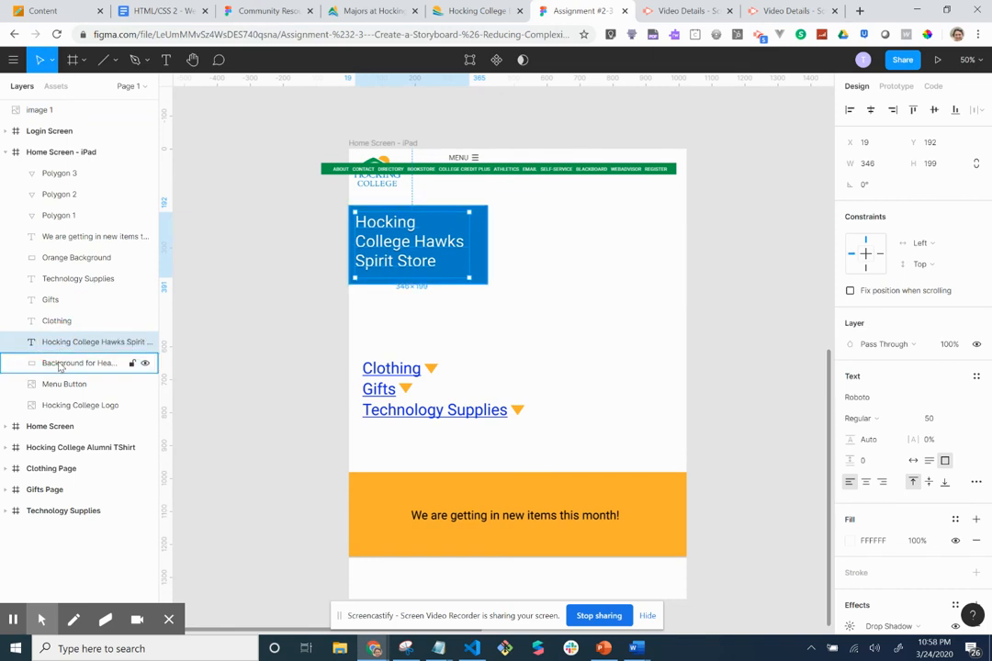
shift+click(60, 364)
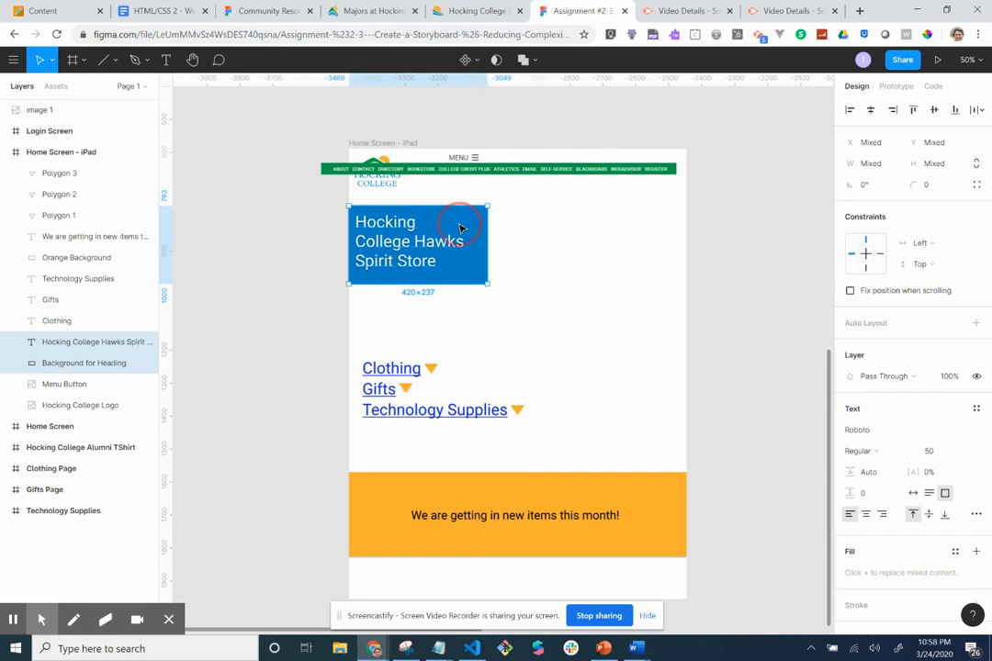
drag(460, 228, 462, 262)
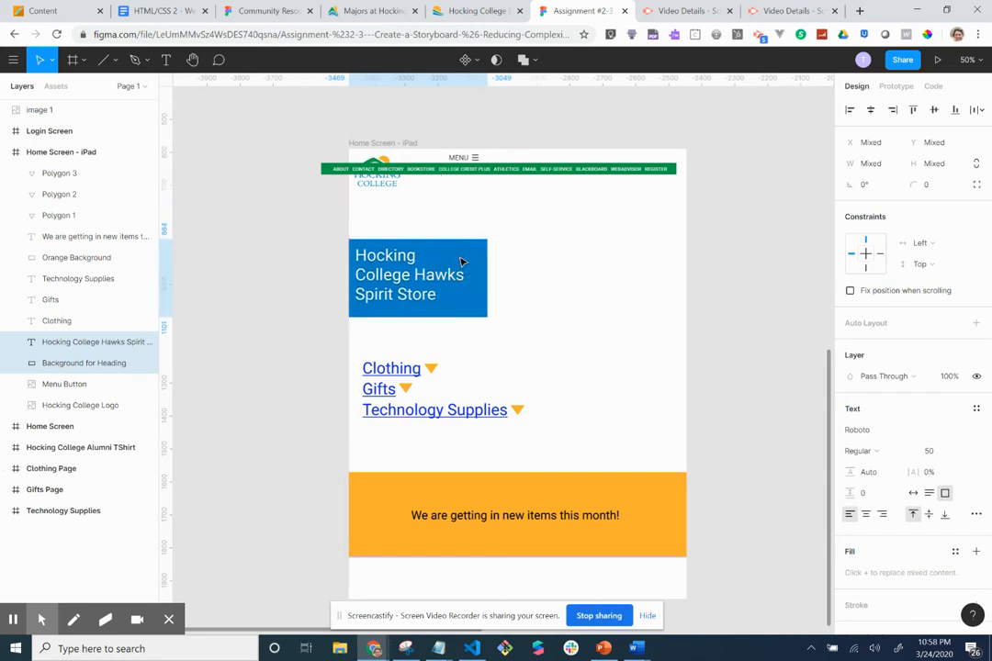
click(500, 281)
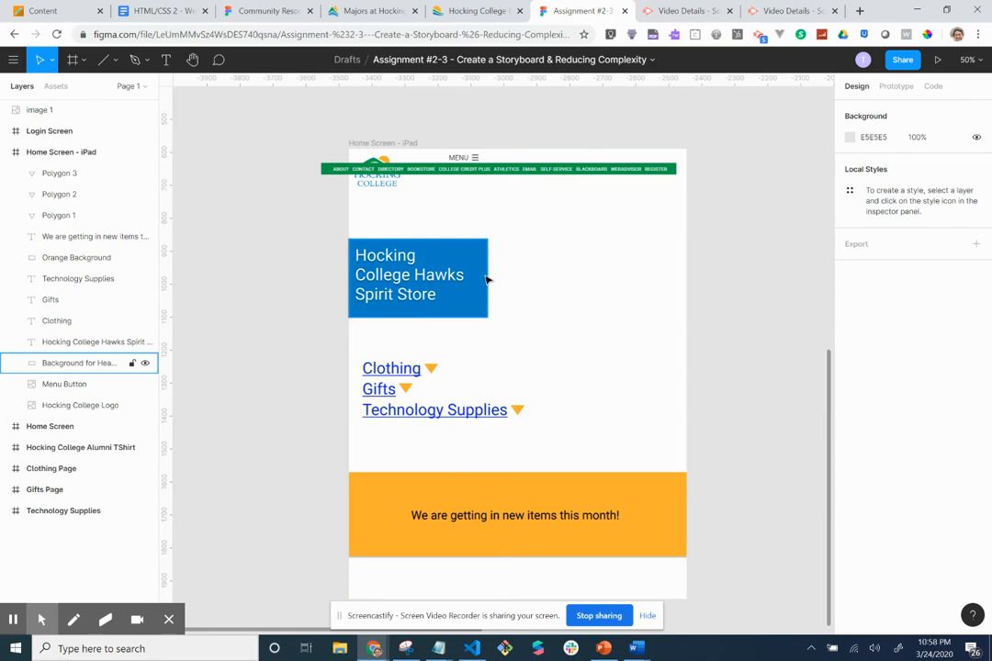
click(487, 279)
drag(488, 275, 687, 269)
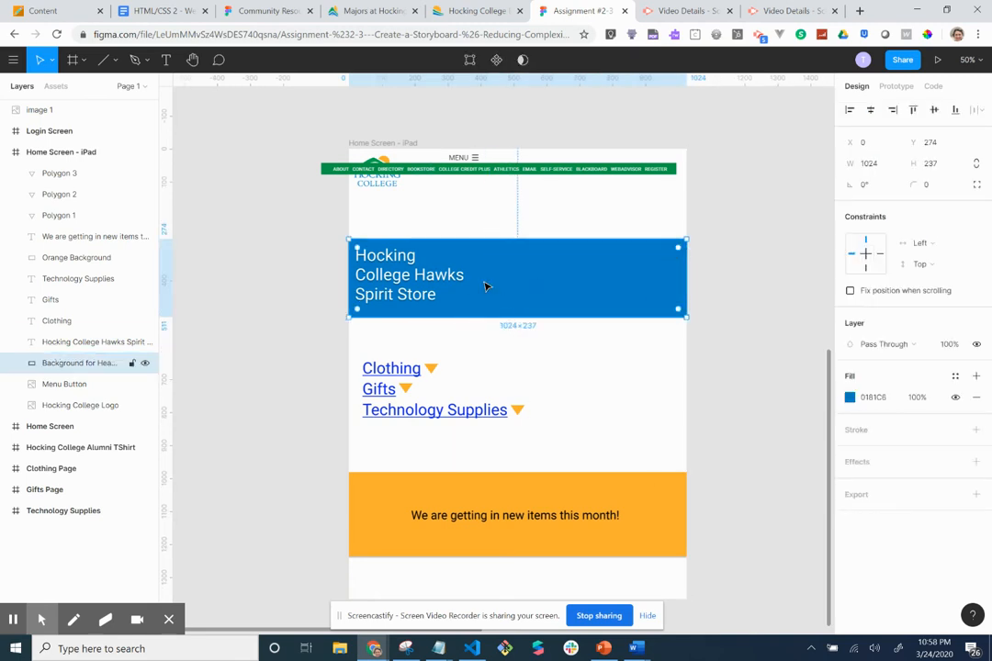
Widen the Hocking College Hawks Spirit Store text box to about 980 and centre its text horizontally and vertically.
click(435, 288)
drag(475, 273, 678, 280)
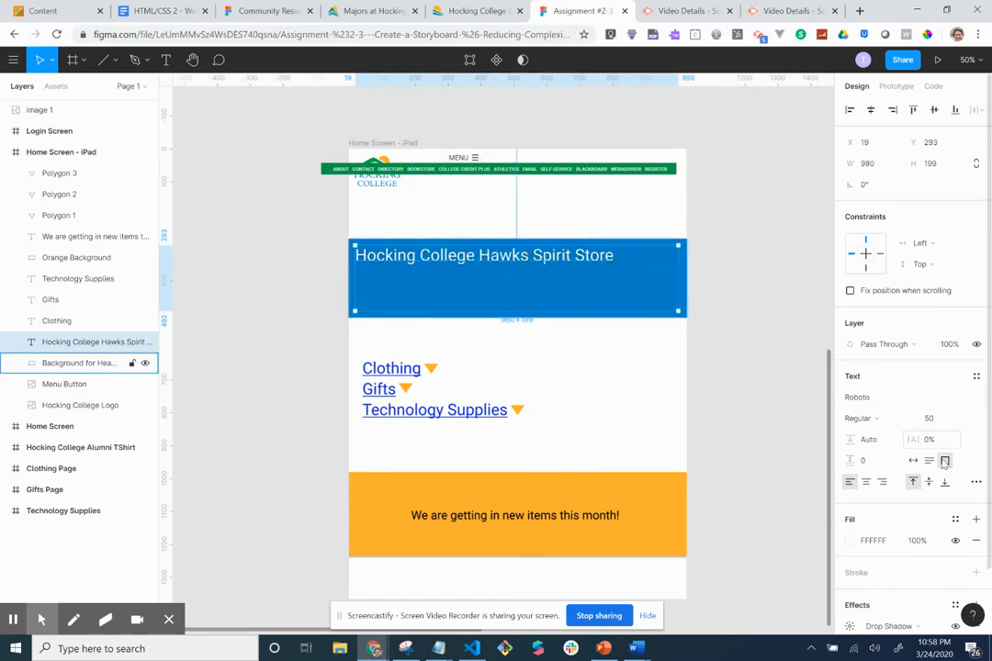
click(865, 482)
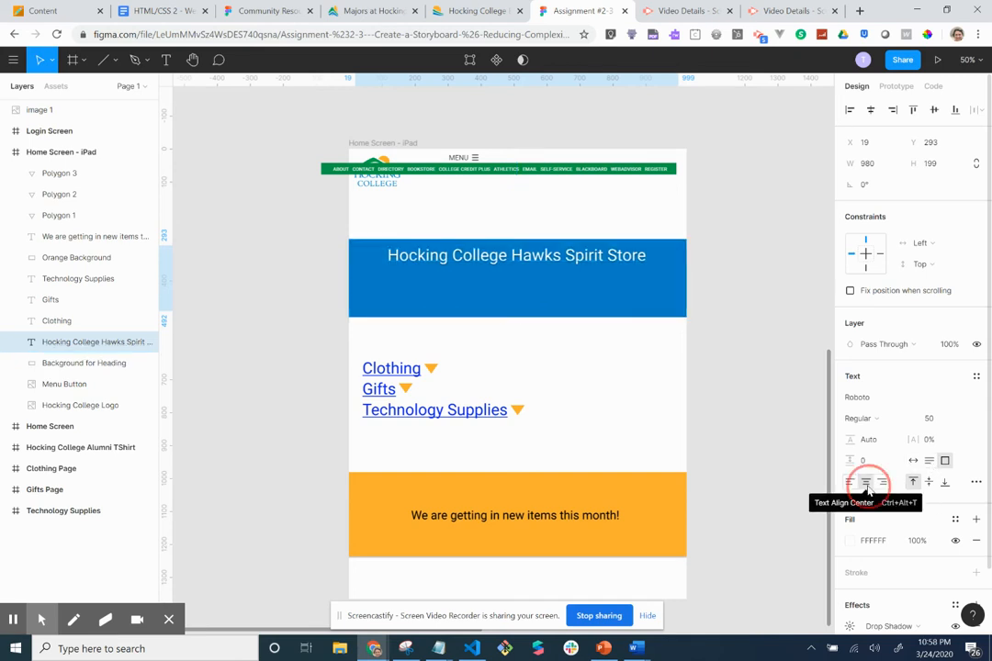
click(927, 481)
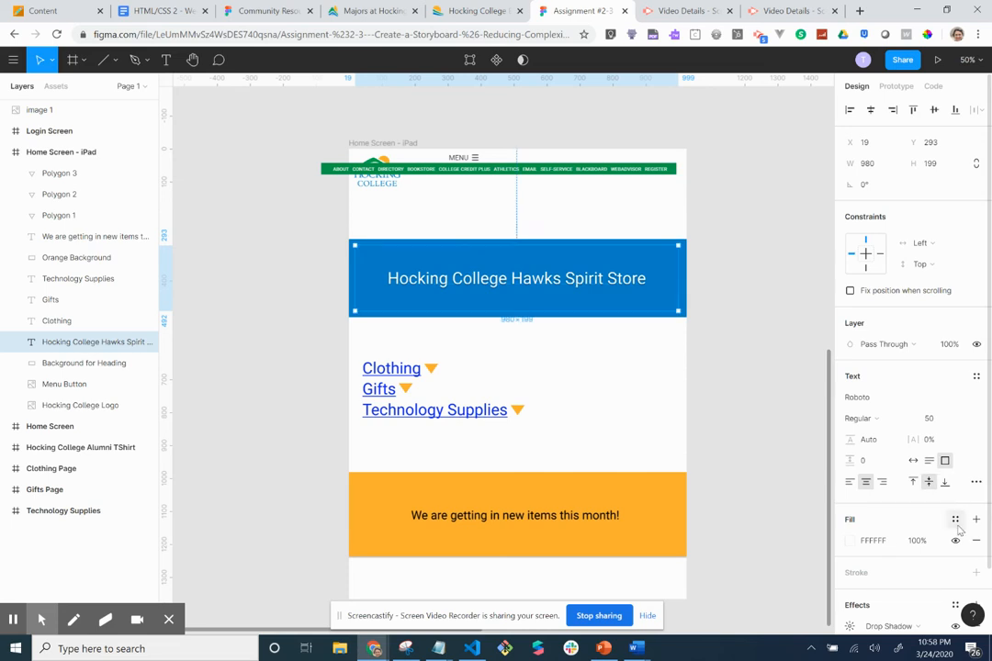
Add a black outside stroke of 1 to the store heading text and set its font size to 72.
scroll(914, 560, down, 2)
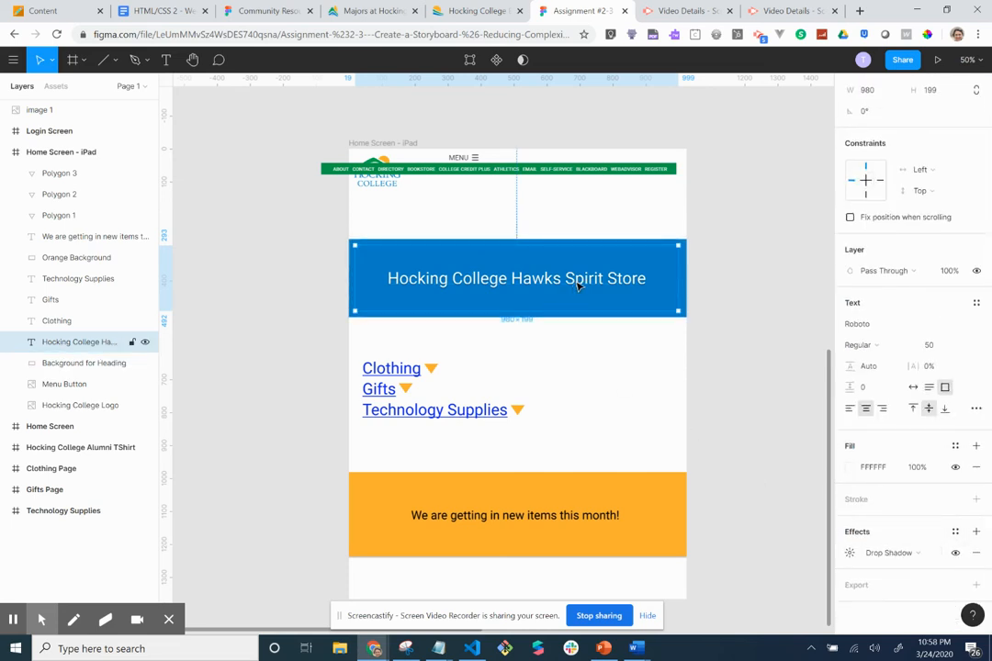
click(897, 508)
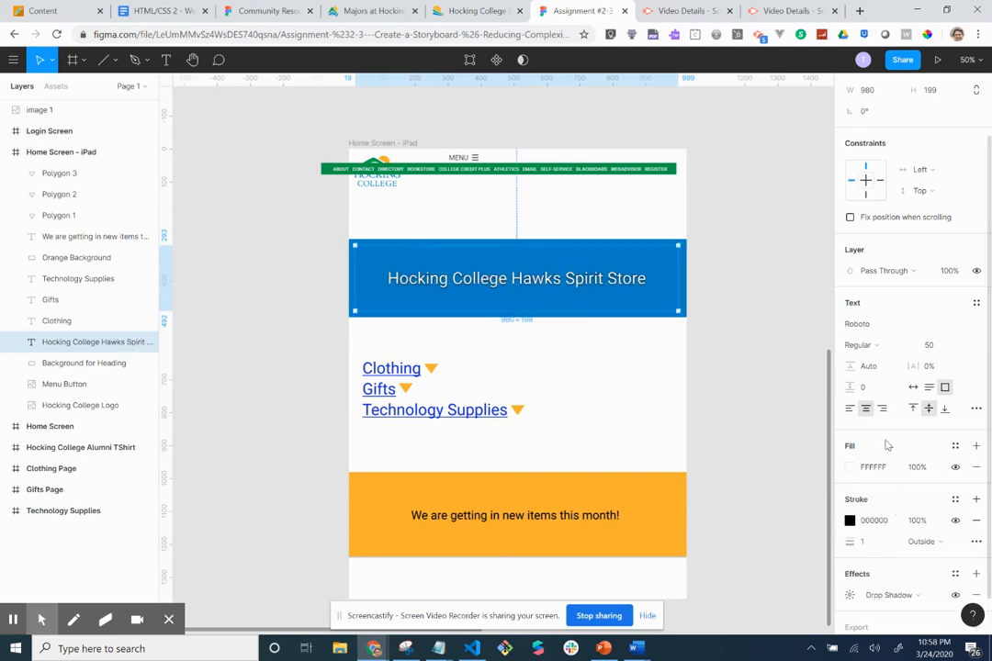
click(968, 347)
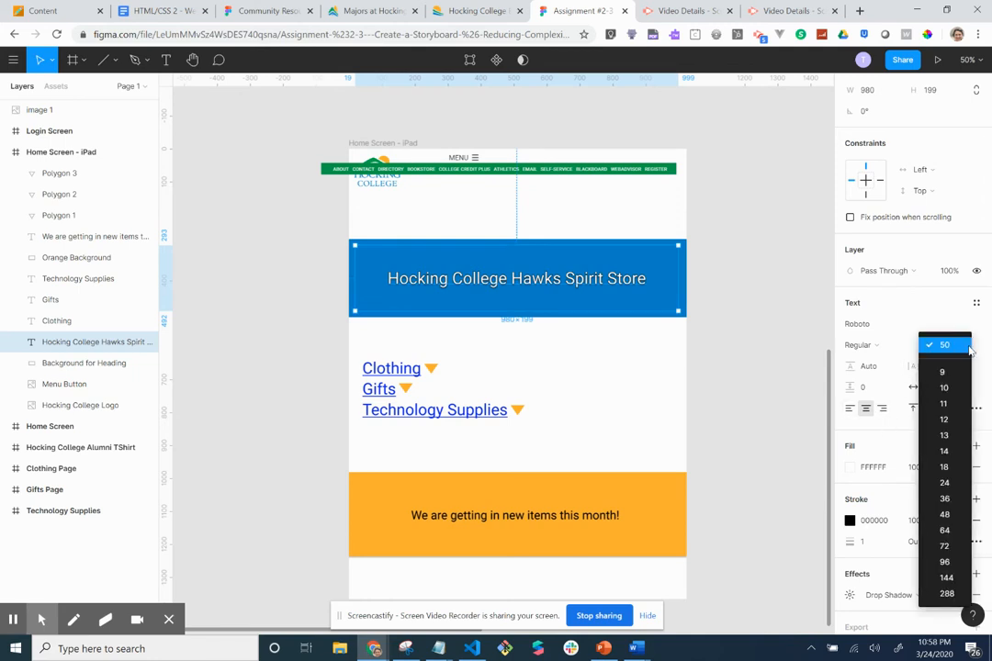
click(955, 546)
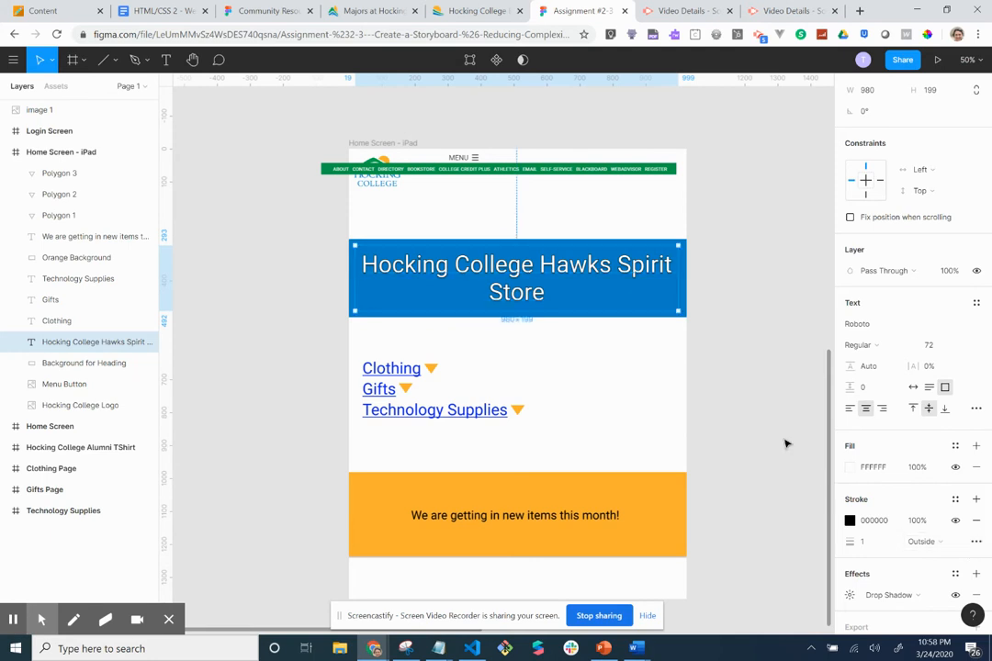
click(753, 419)
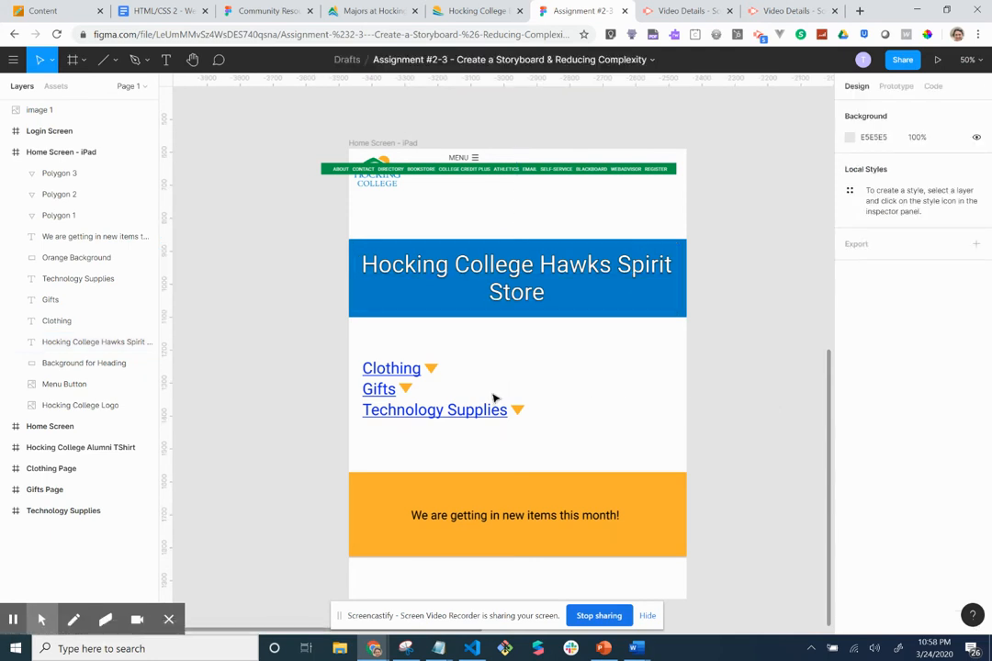
Delete the three orange triangles beside the Clothing, Gifts and Technology Supplies links.
click(432, 370)
key(Delete)
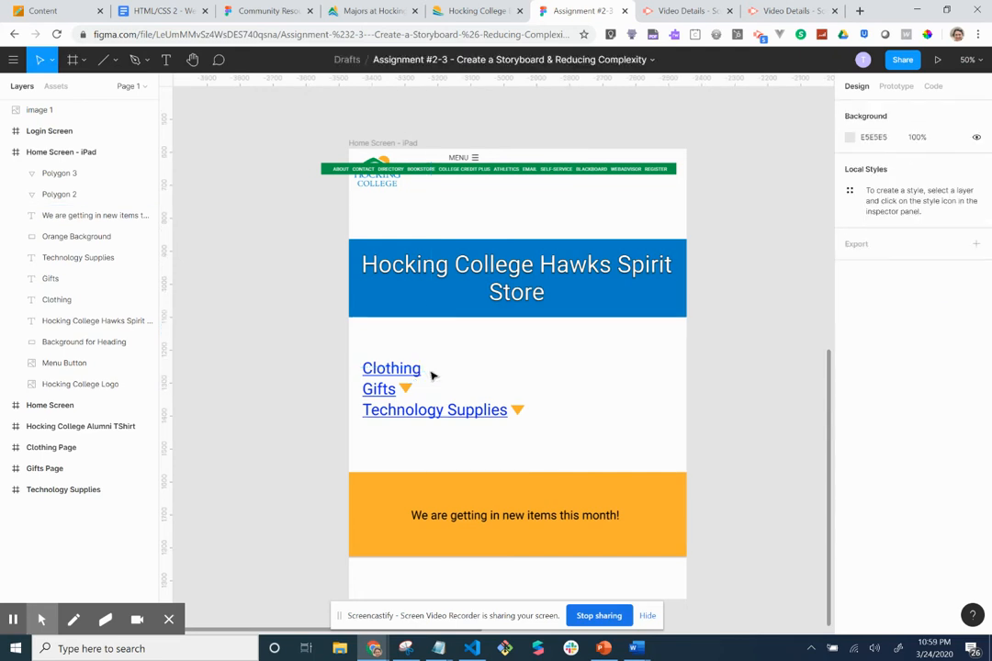
click(405, 389)
key(Delete)
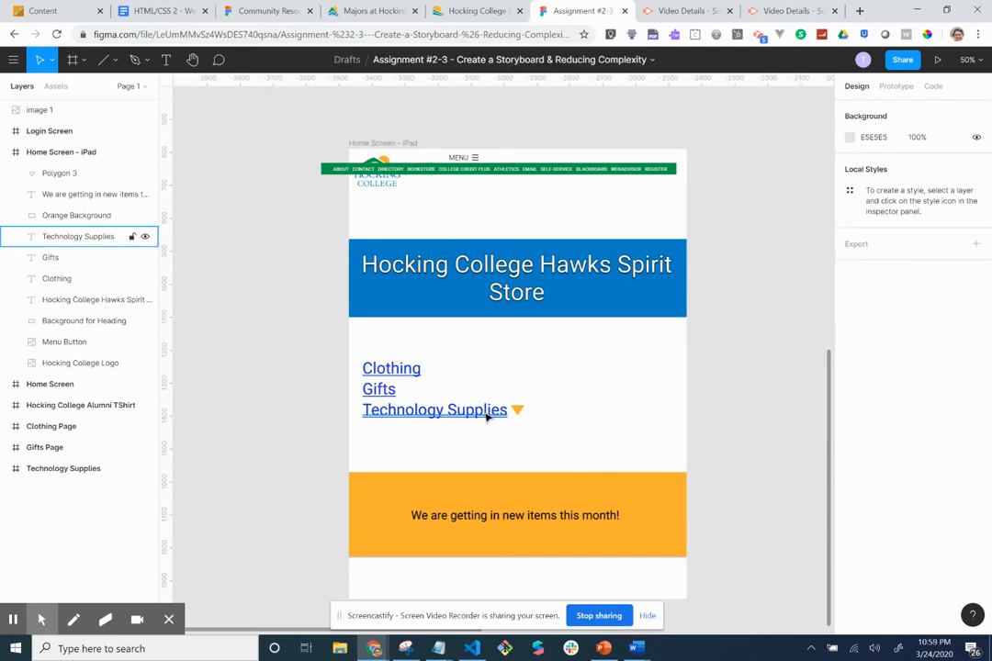
click(517, 410)
key(Delete)
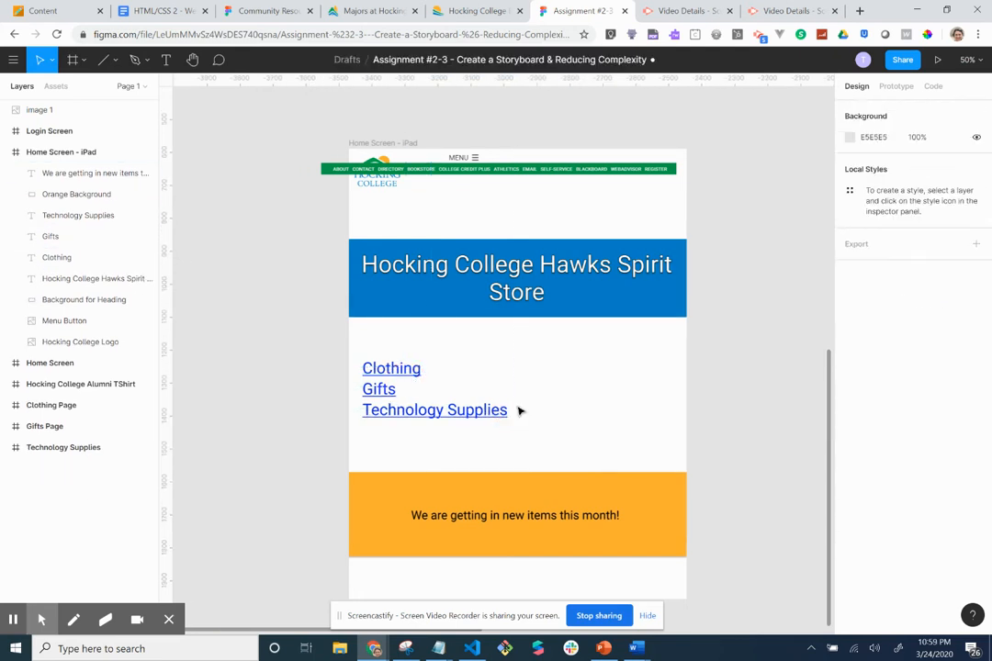
Move the Hocking College logo below the green navigation bar to about Y 103 and delete the Menu button image.
scroll(521, 409, up, 1)
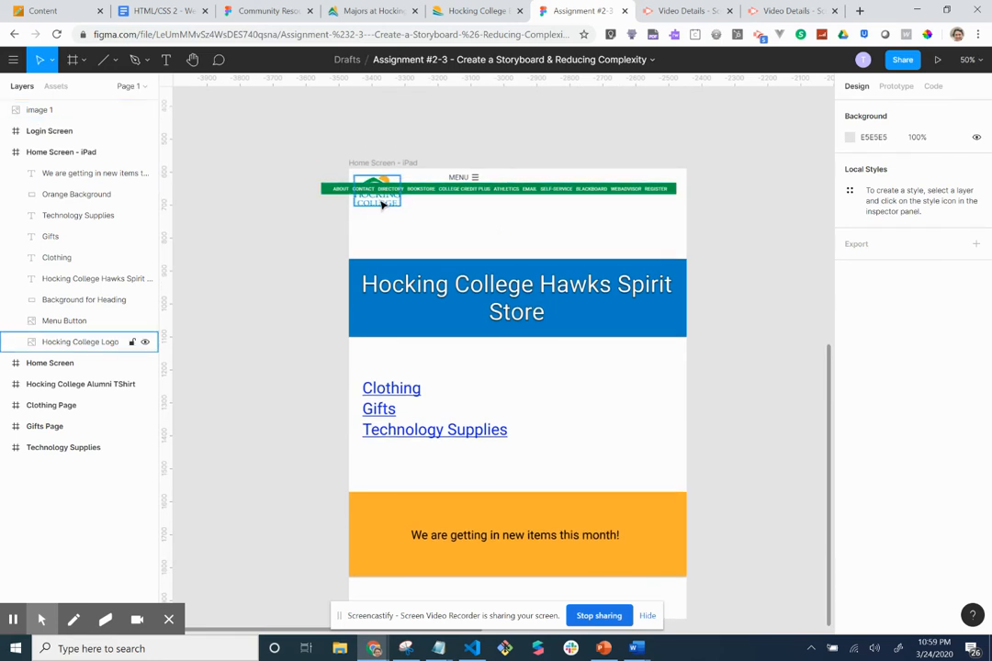
drag(382, 205, 383, 231)
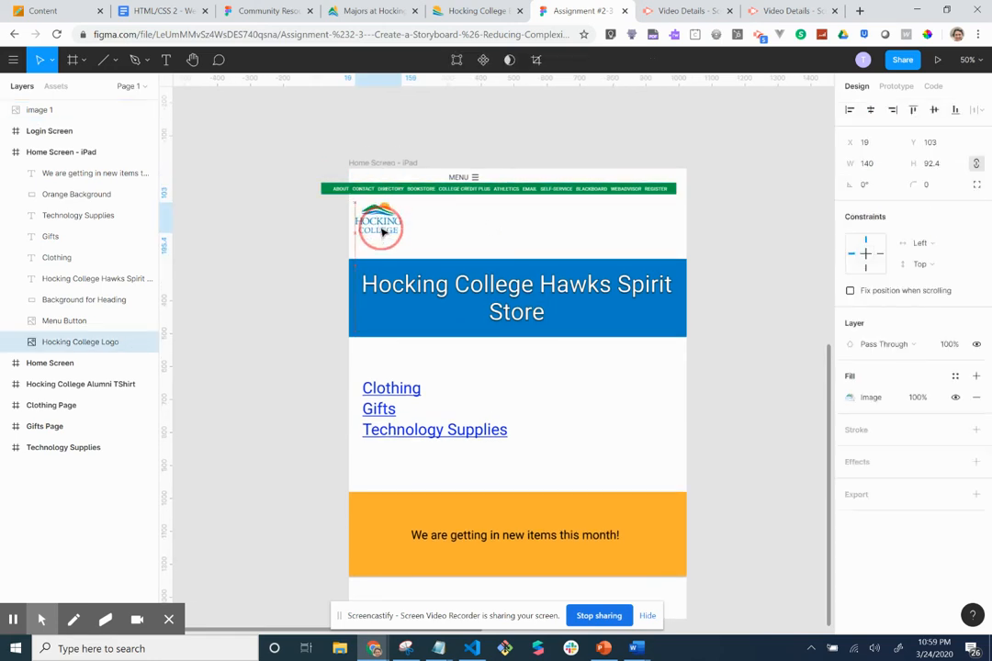
click(465, 176)
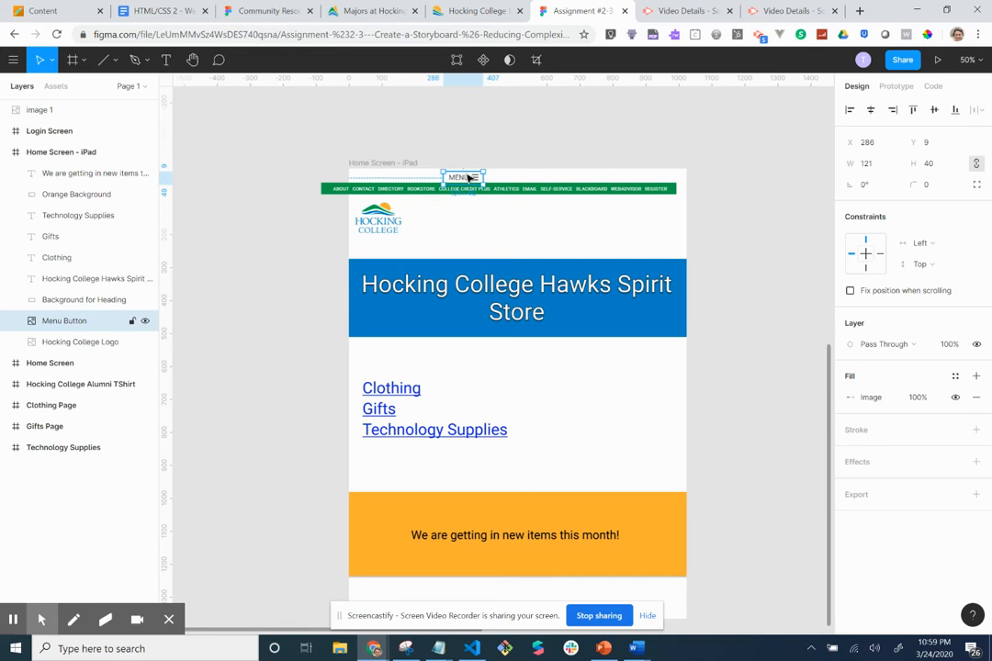
key(Delete)
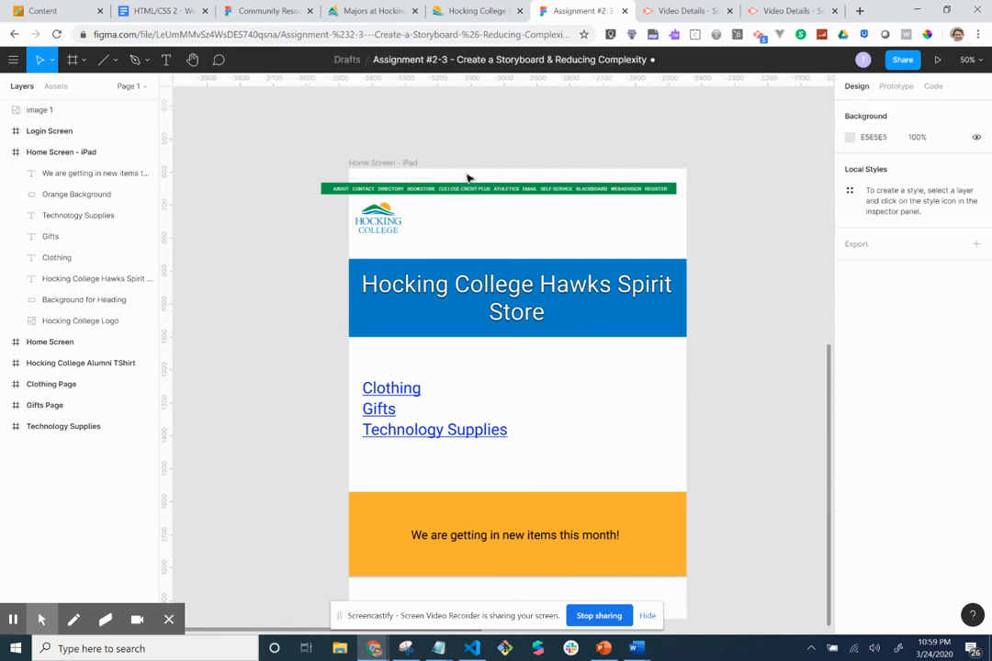
Move the green navigation bar to the top edge of the Home Screen - iPad frame and scale it to 1024 wide.
click(466, 184)
drag(467, 185, 474, 177)
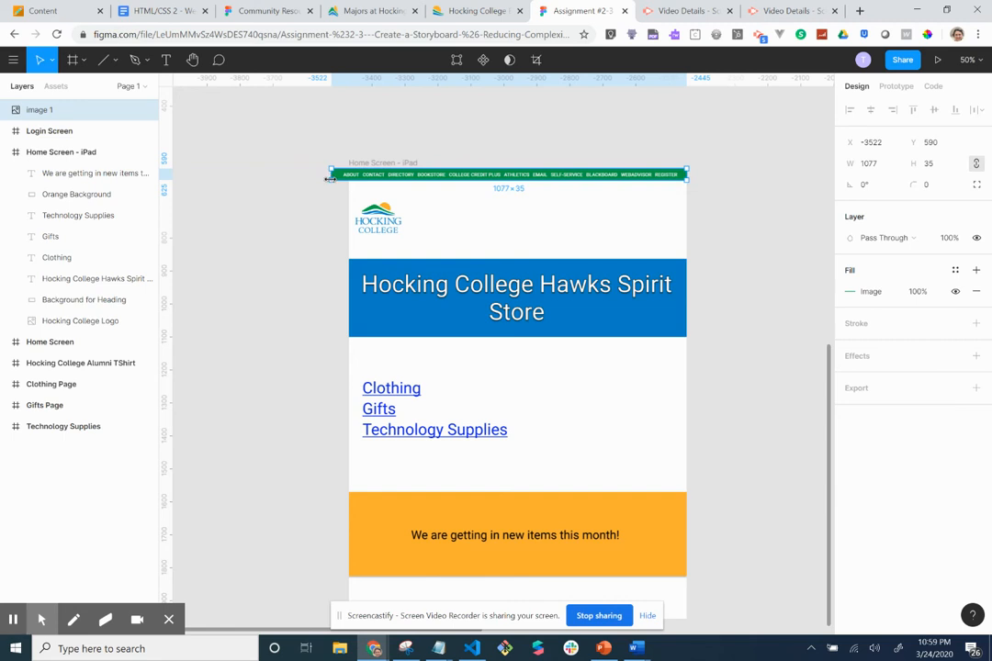
drag(329, 180, 348, 180)
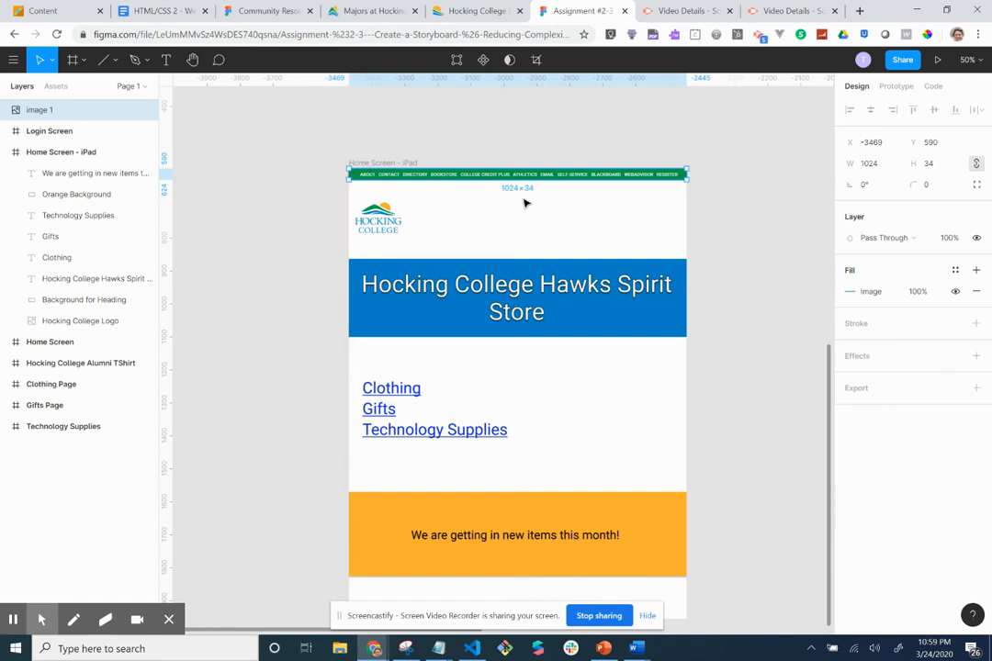
click(723, 195)
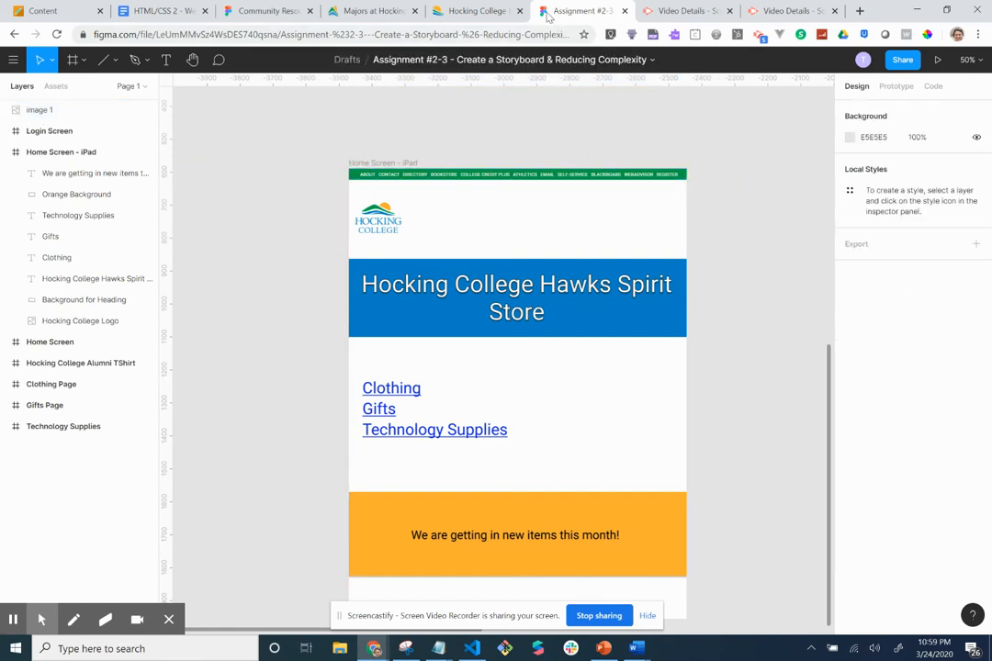
Switch to the Hocking College Majors page, capture its logo and main menu row with Snipping Tool, and copy the snip.
click(372, 11)
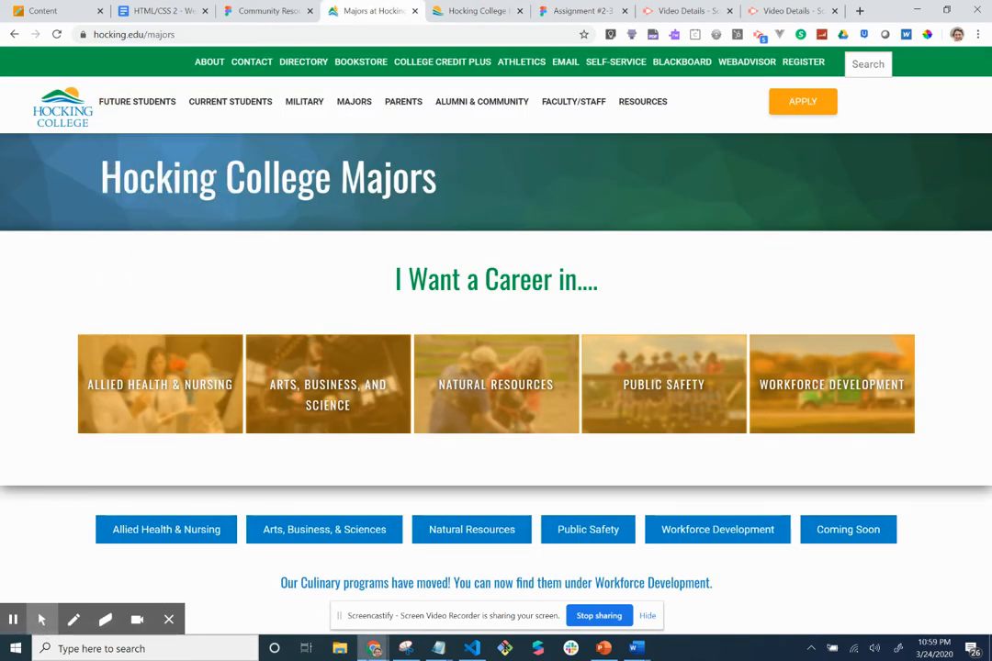
click(405, 649)
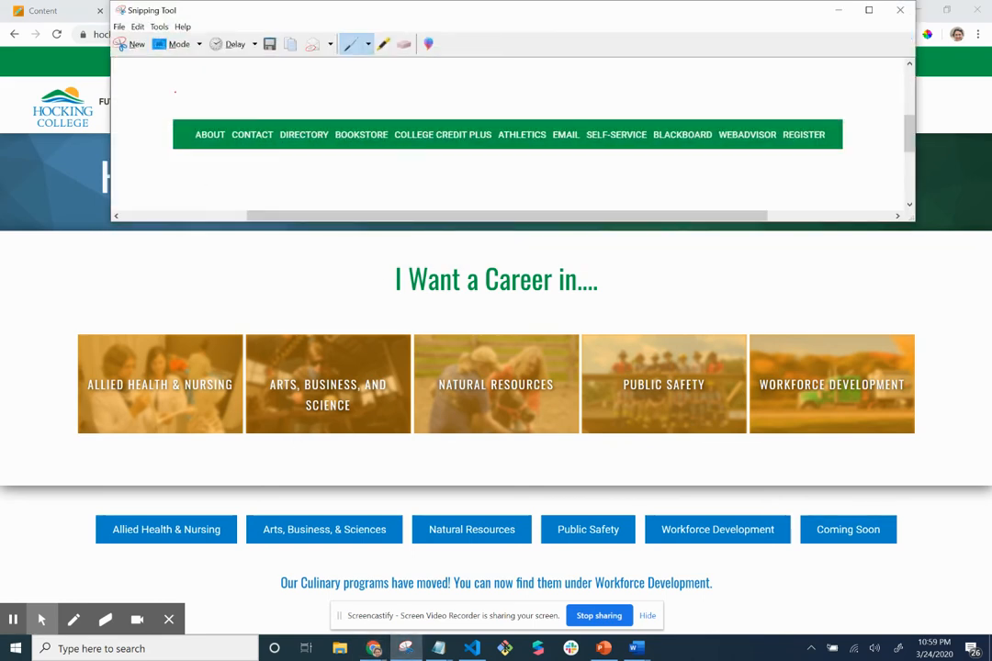
click(129, 43)
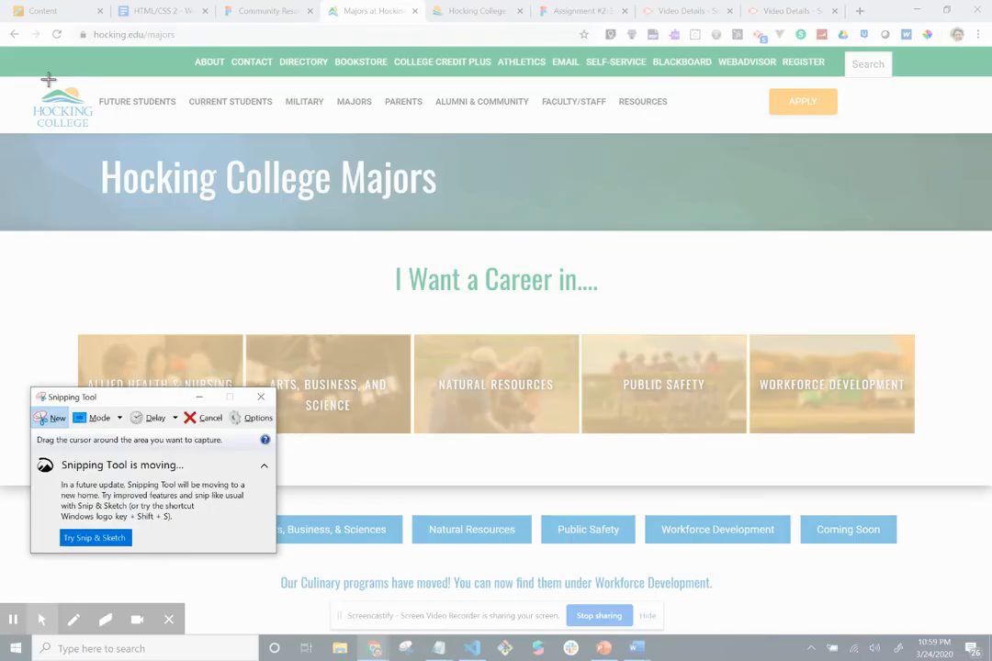
drag(17, 79, 708, 134)
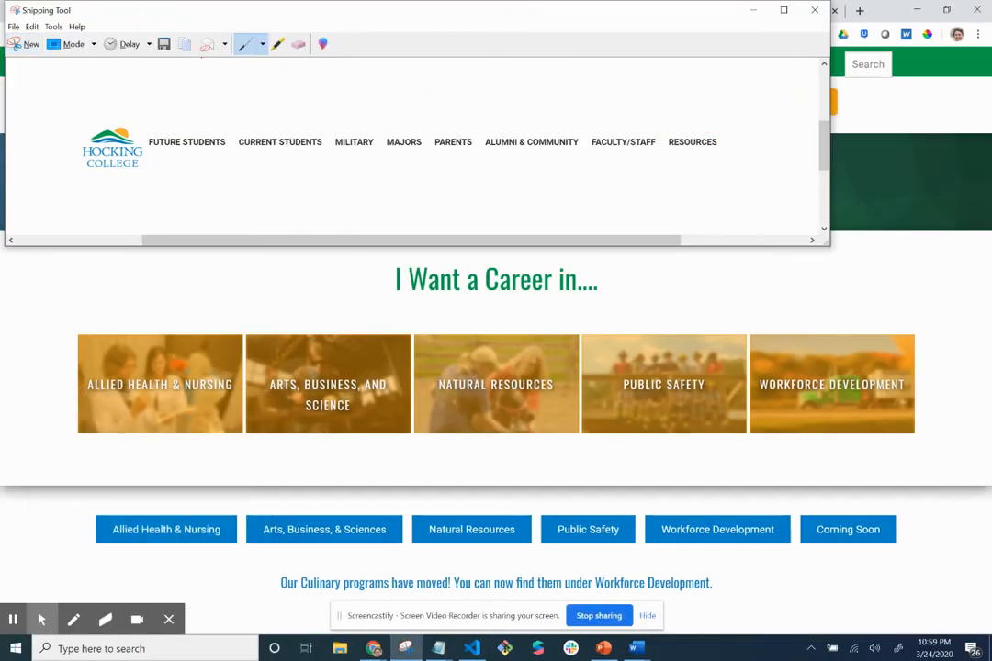
click(186, 50)
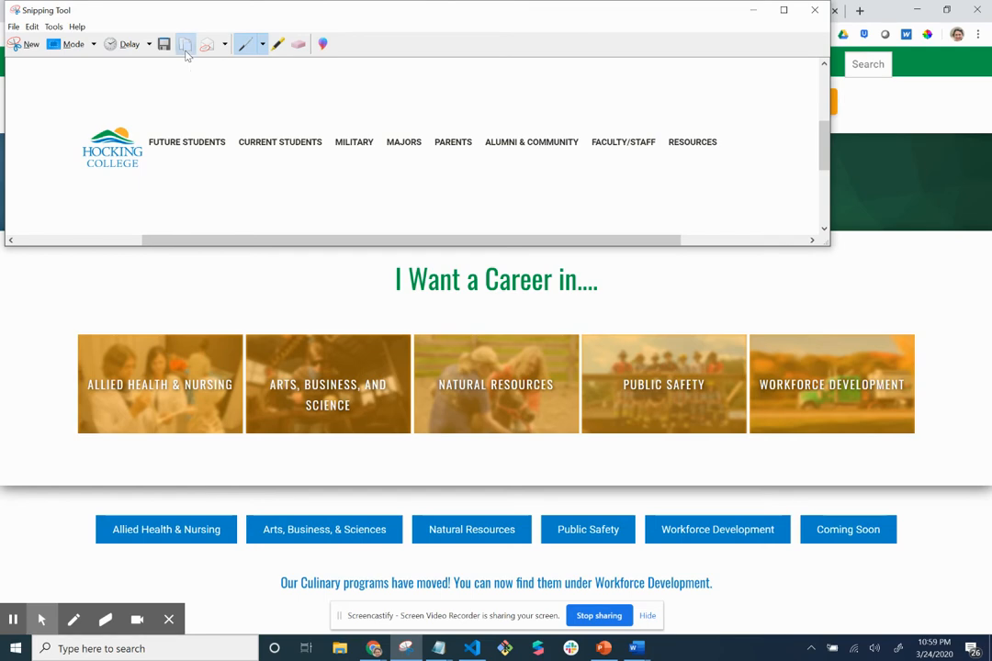
click(752, 10)
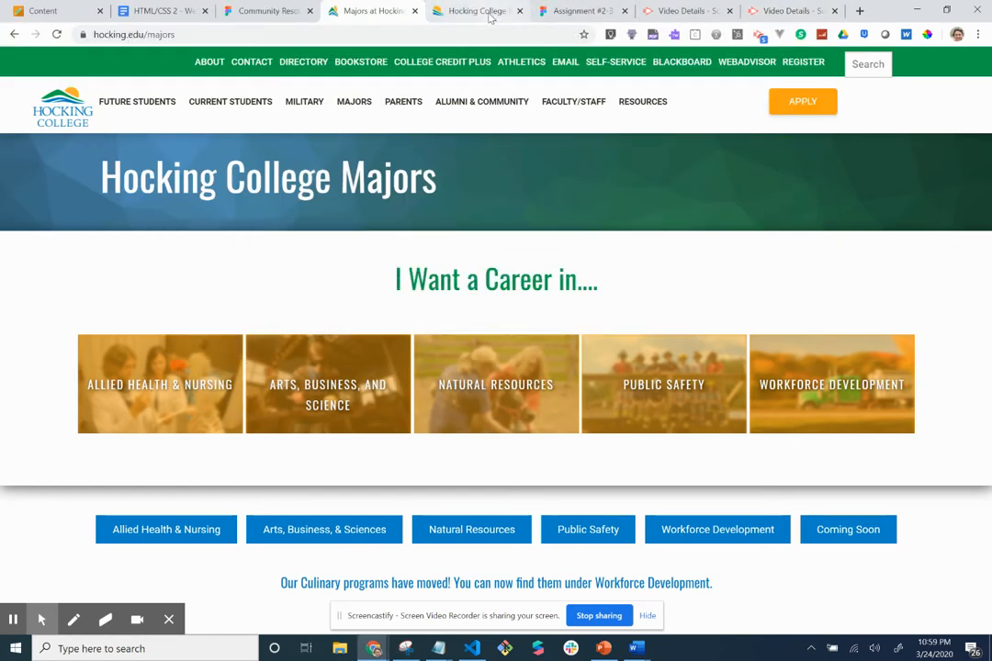
Back in Figma, replace the old logo with the copied logo and menu image, scaled to 1024 wide beneath the green navigation bar.
click(577, 11)
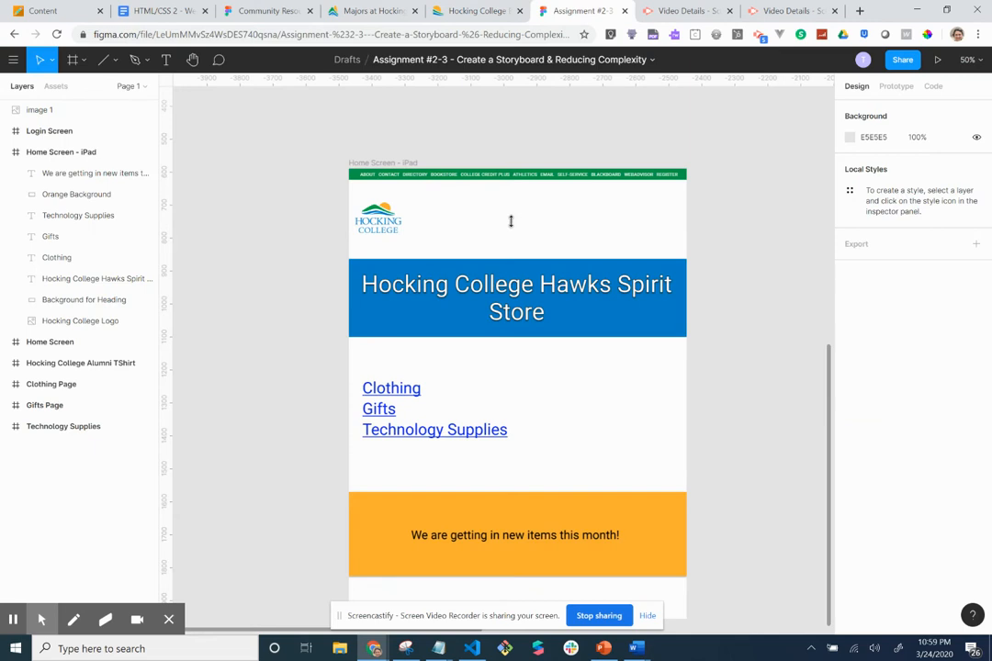
click(395, 230)
key(Delete)
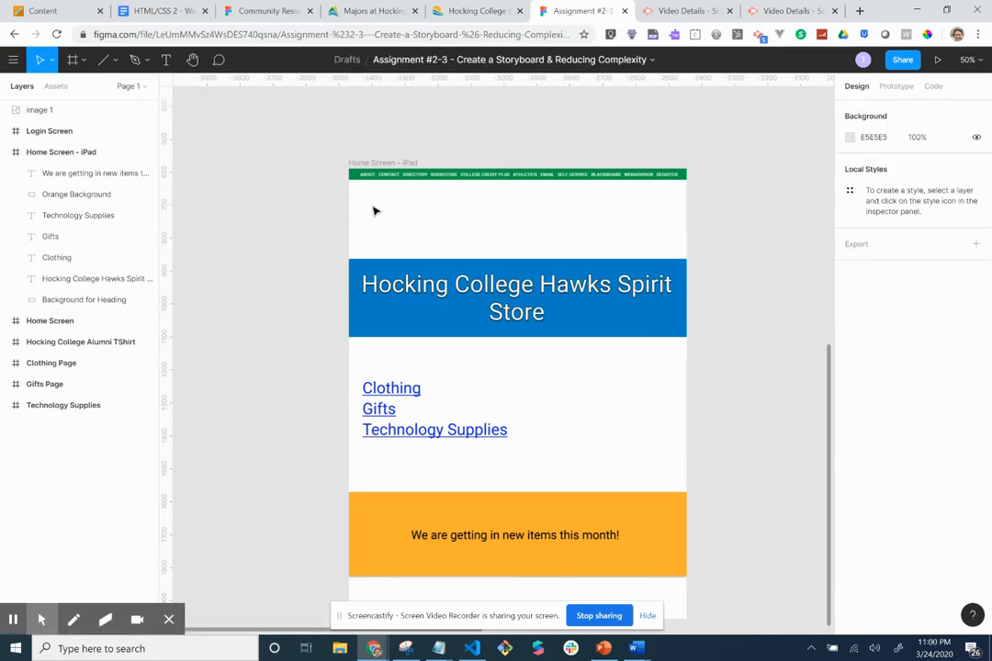
key(ctrl+v)
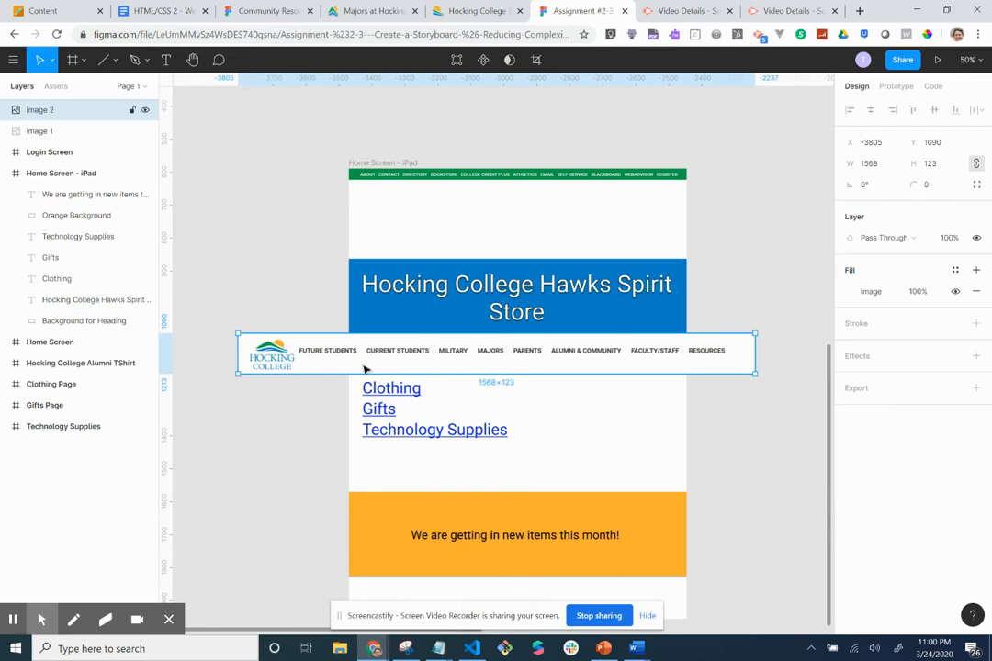
drag(238, 372, 348, 212)
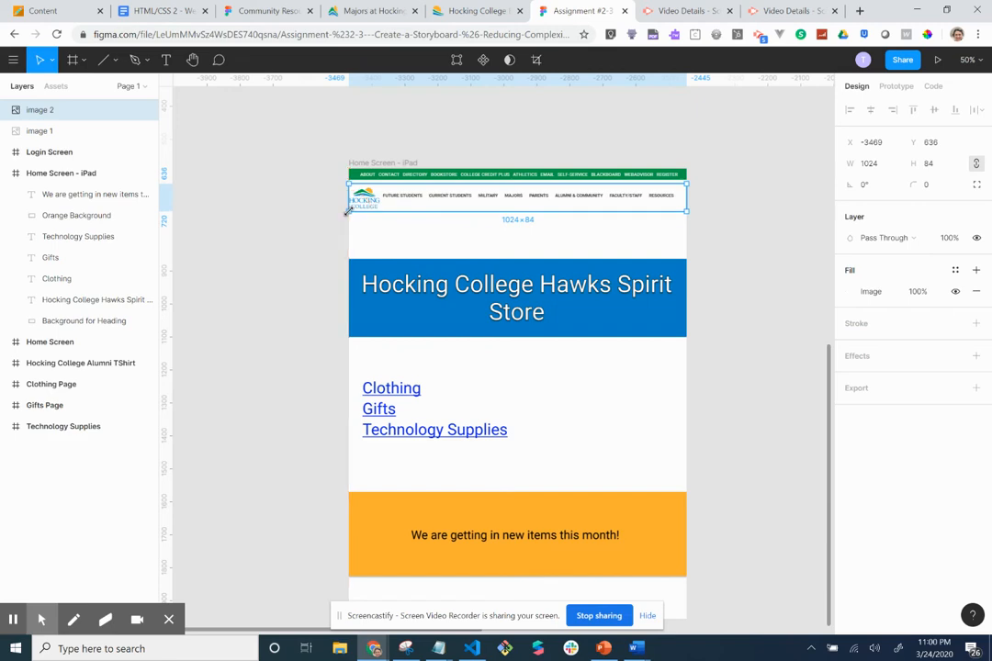
click(418, 226)
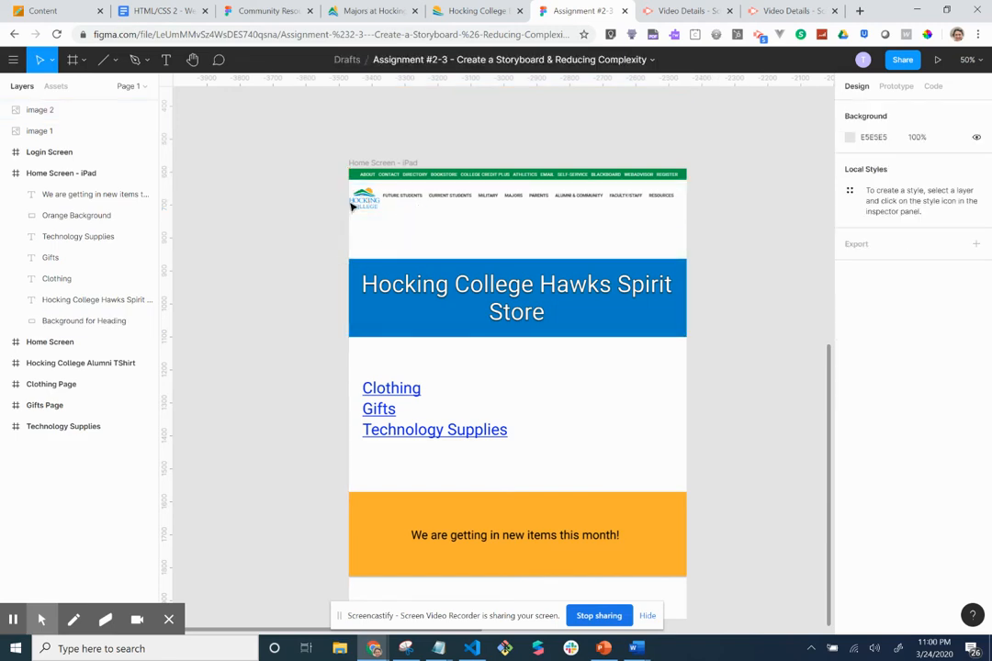
Move the Hocking College Hawks Spirit Store heading and its blue background up together to just below the logo and menu row.
click(337, 10)
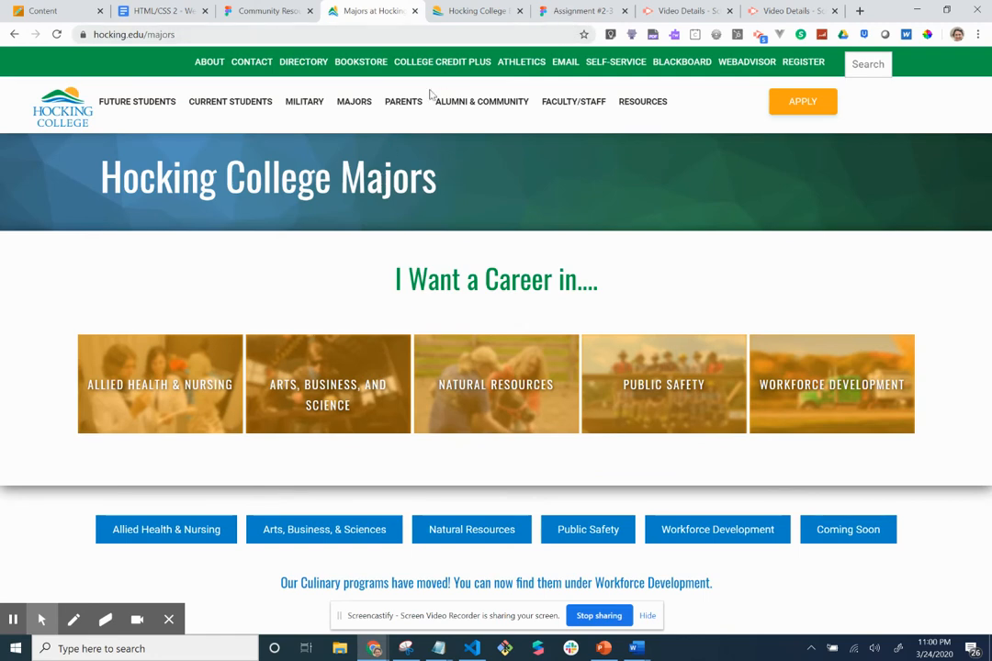
click(582, 11)
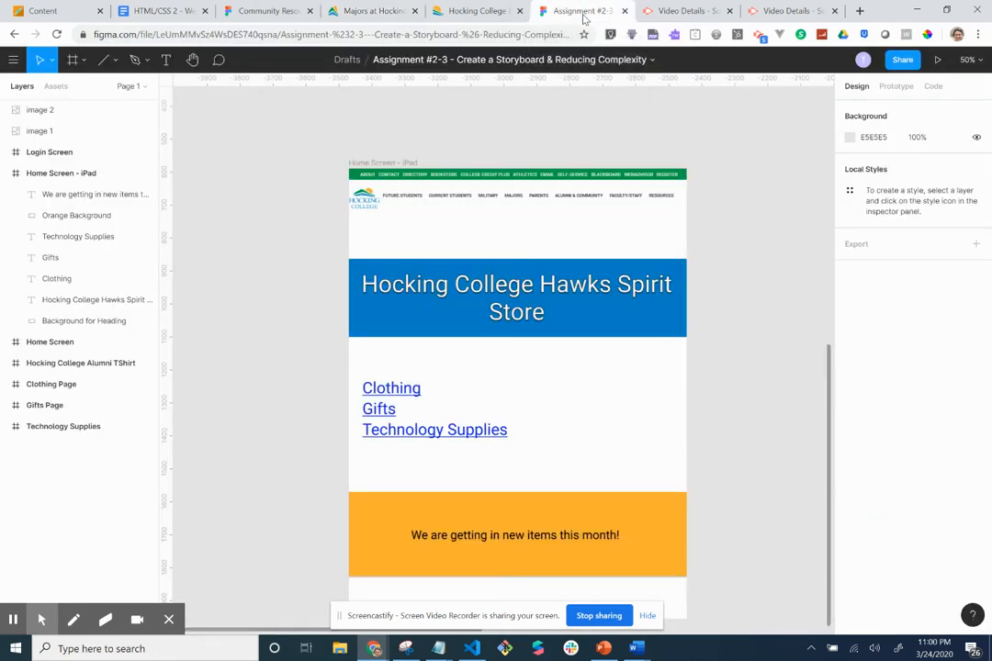
click(554, 286)
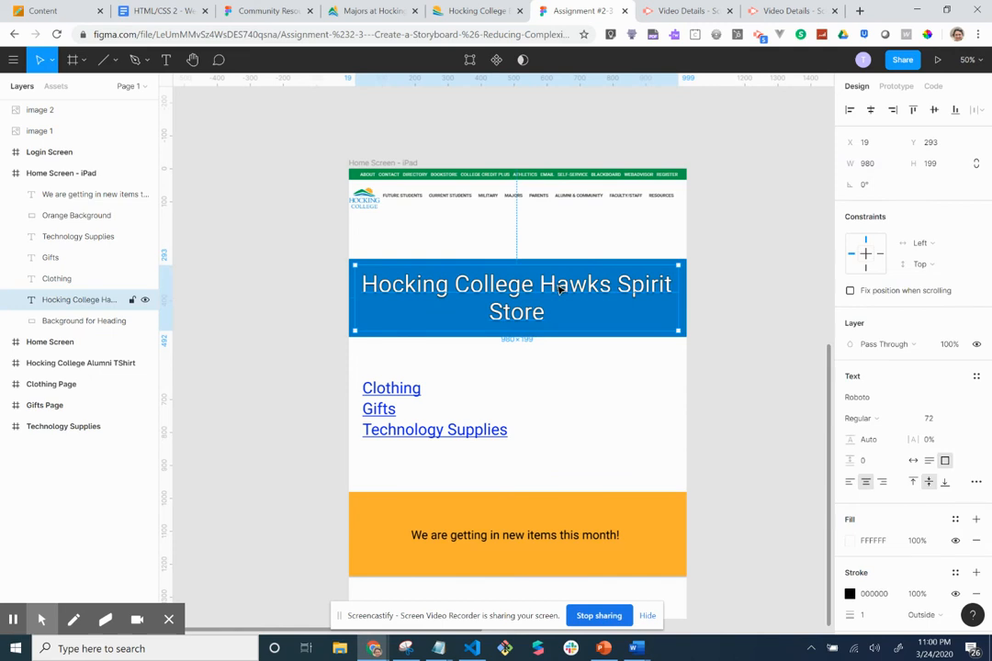
click(623, 351)
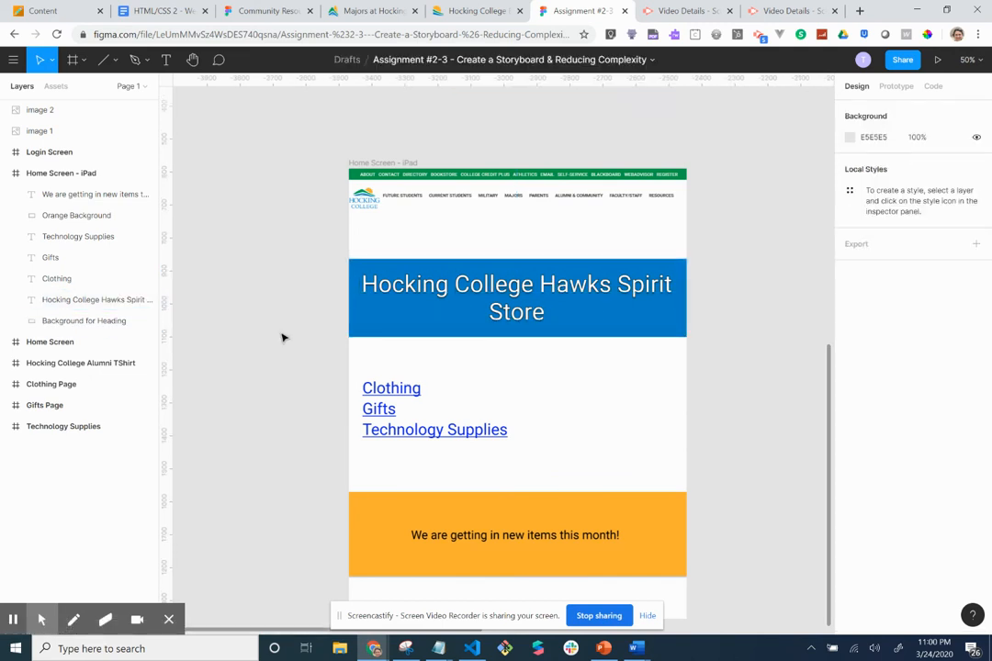
click(577, 287)
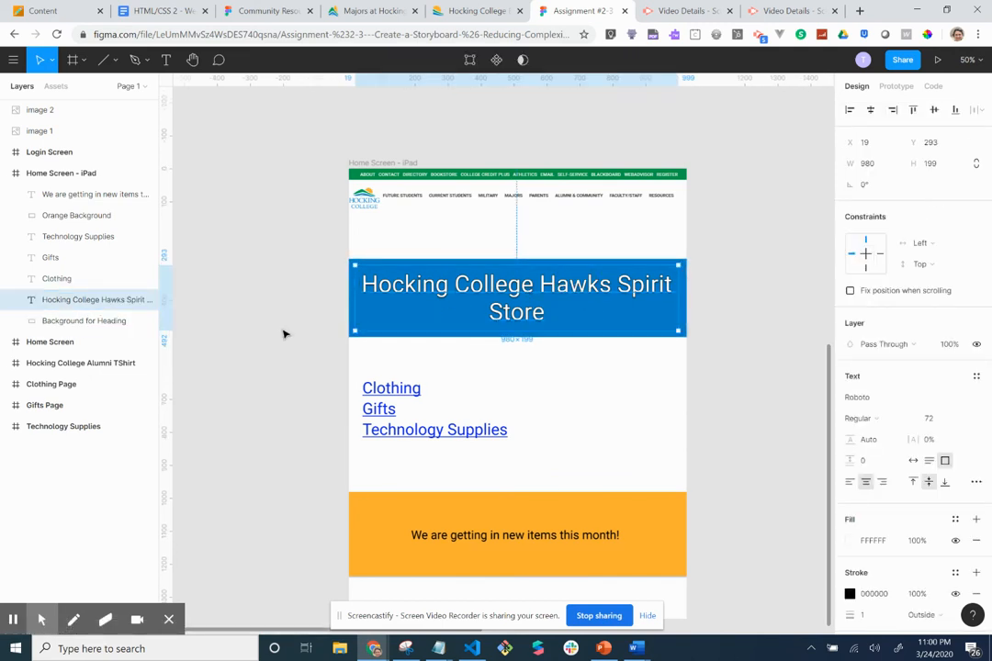
shift+click(100, 329)
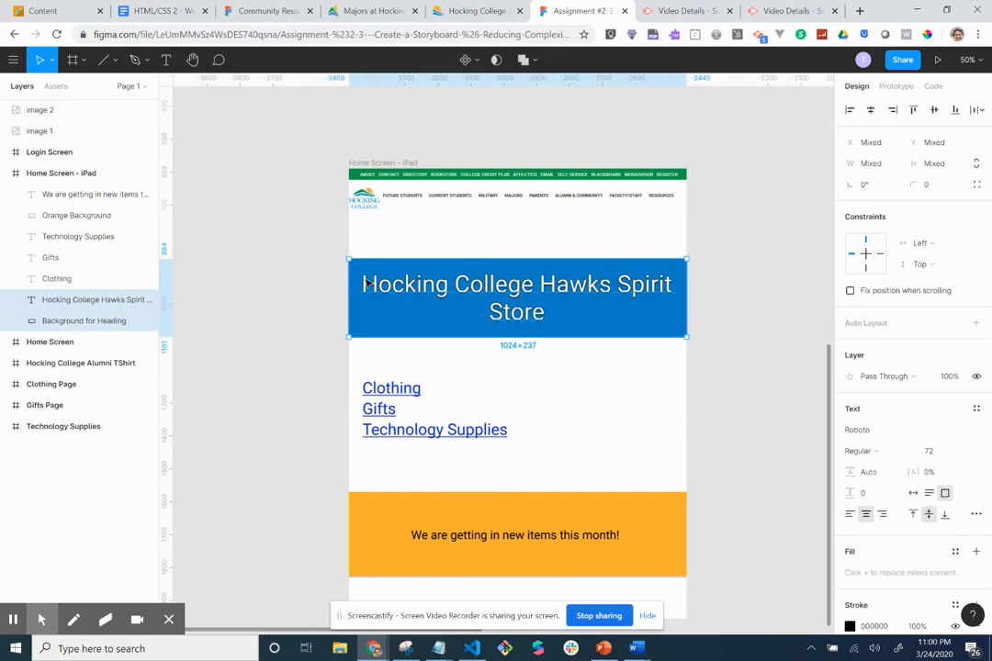
drag(400, 314, 401, 272)
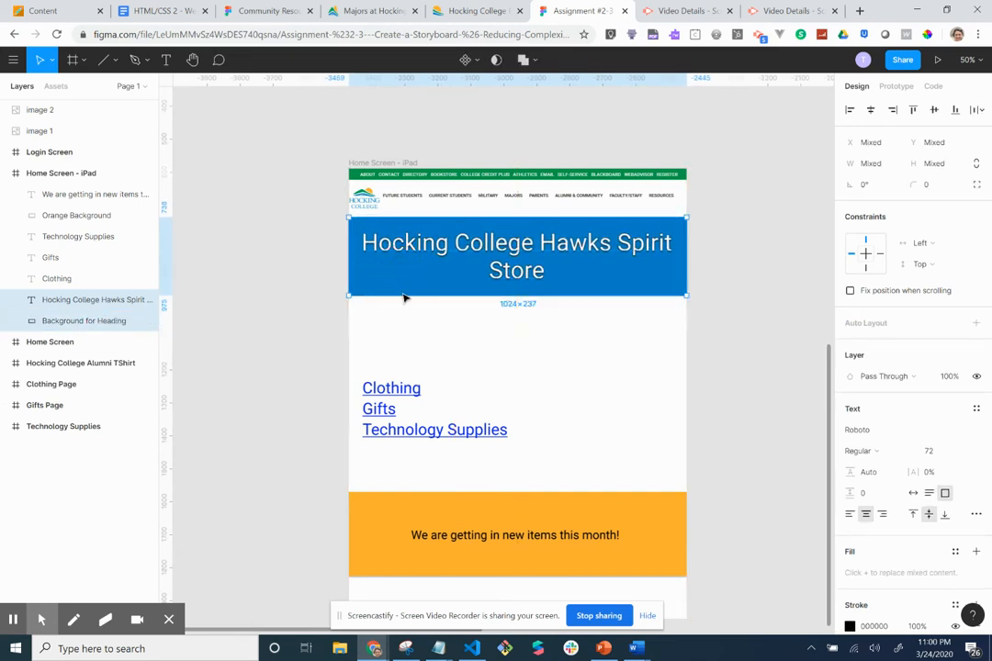
click(404, 351)
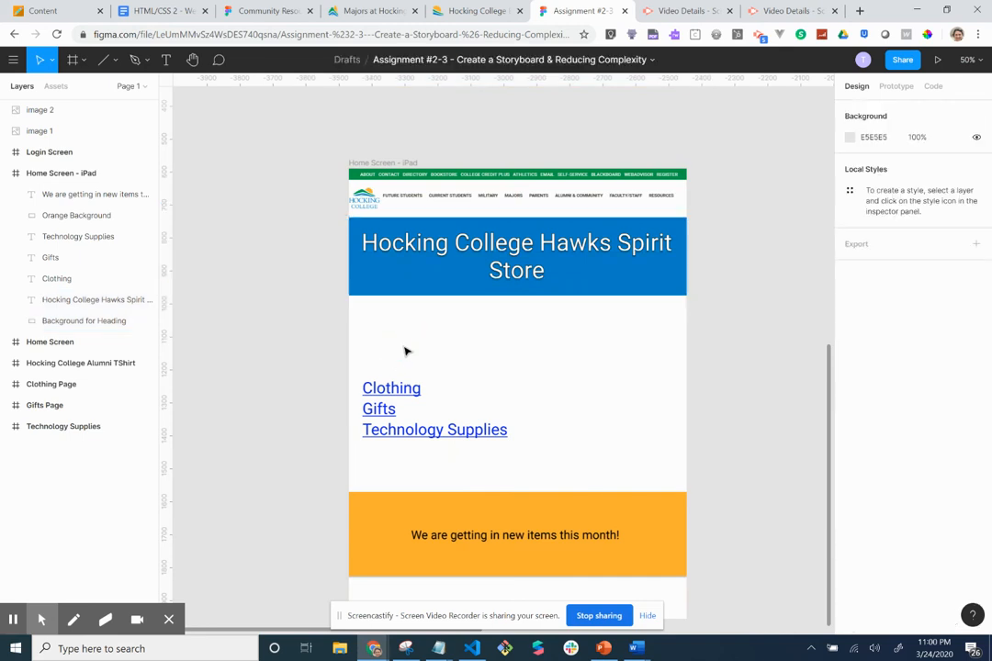
Move the Clothing link to about X 41, Y 442 and the Gifts link beside it at about X 387, Y 441, narrowing both text boxes.
click(364, 13)
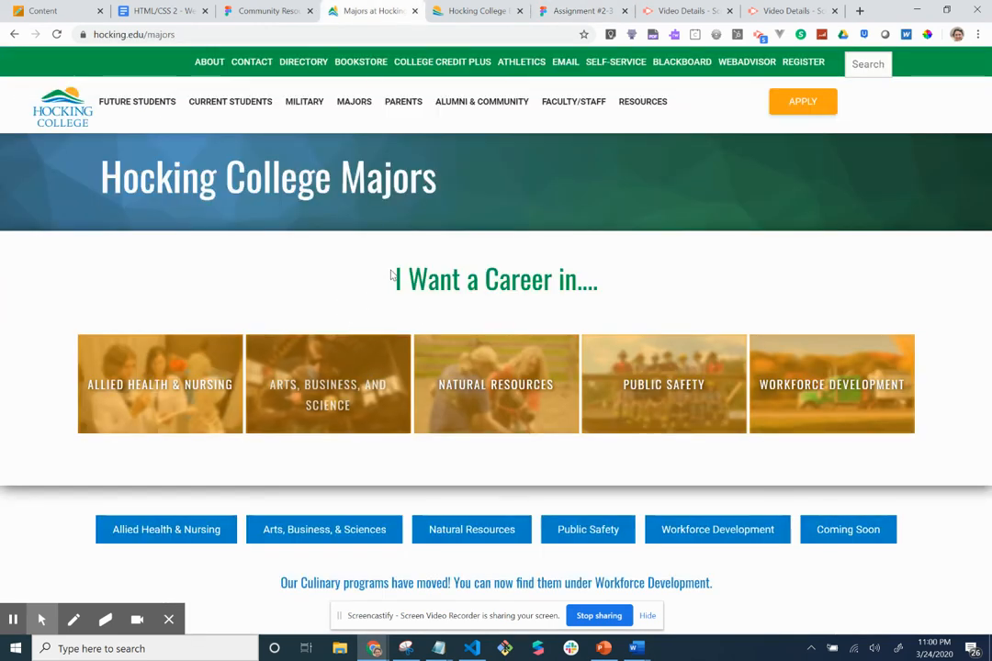
click(478, 11)
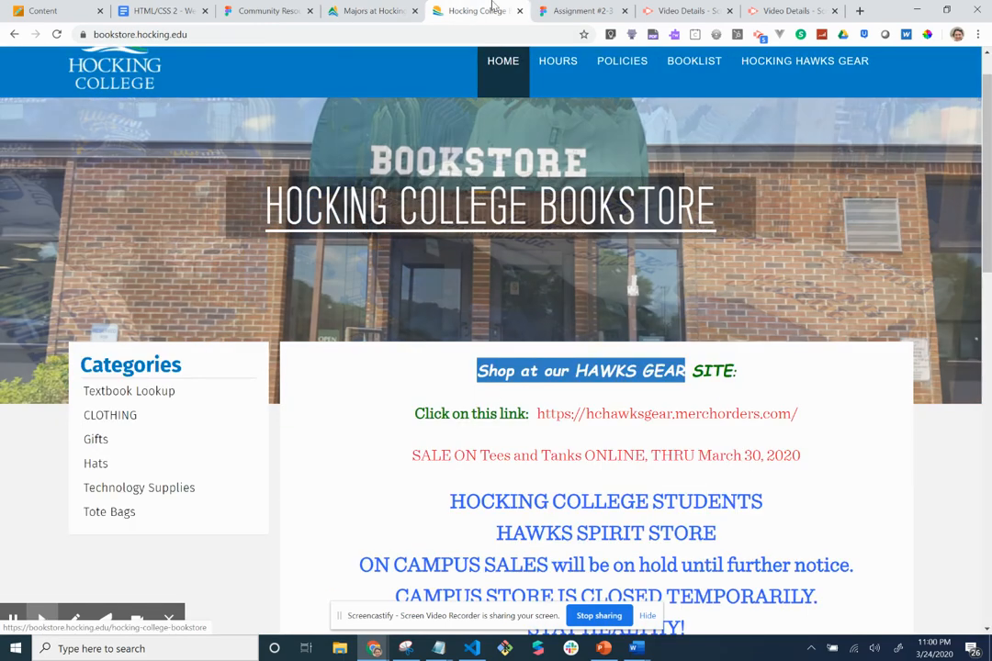
click(576, 11)
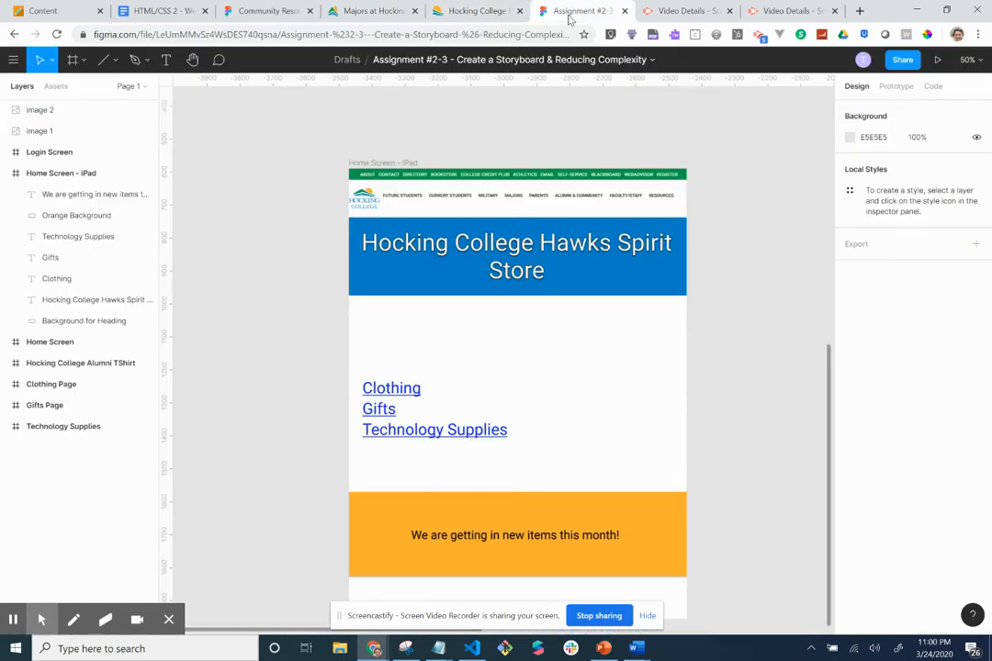
click(401, 395)
drag(401, 393, 401, 328)
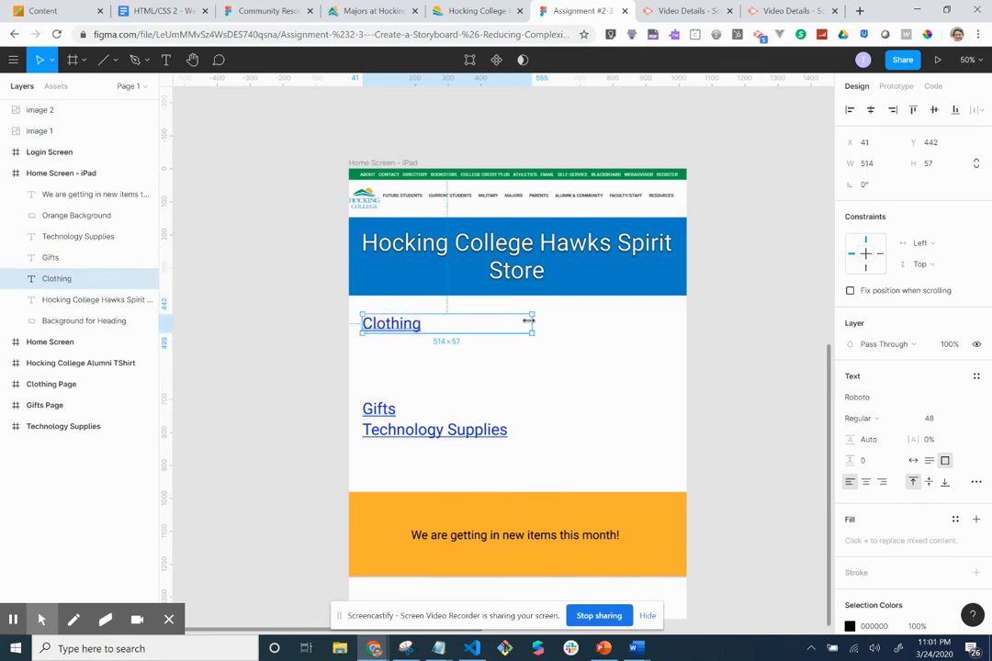
drag(531, 324, 431, 325)
drag(383, 411, 495, 324)
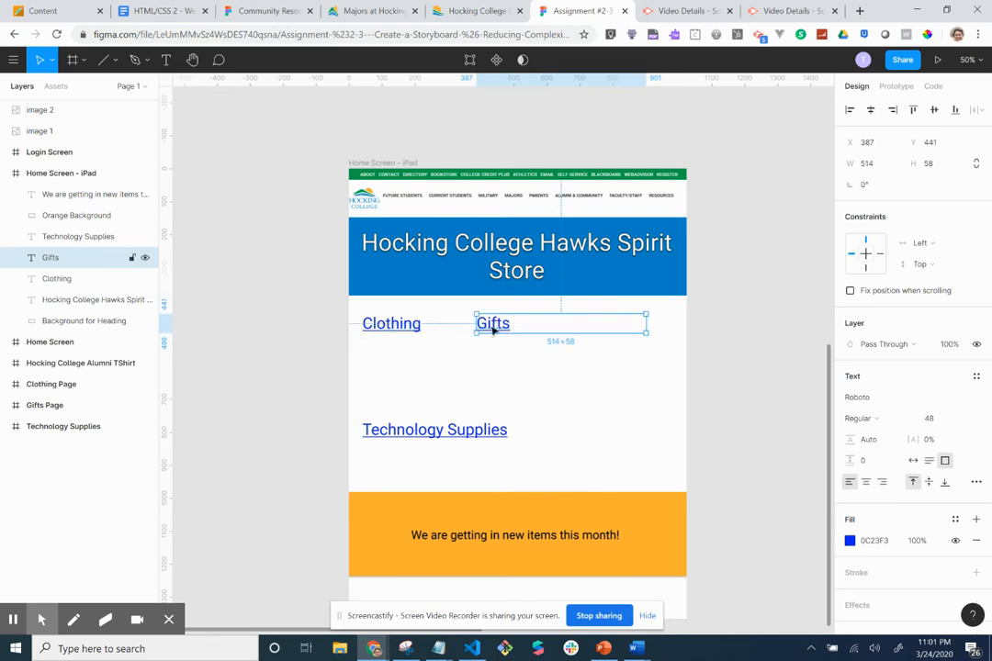
drag(645, 324, 516, 332)
Place the Technology Supplies link beside Gifts at about X 719, Y 441, and narrow its text box to about 408 so it wraps.
drag(435, 435, 622, 330)
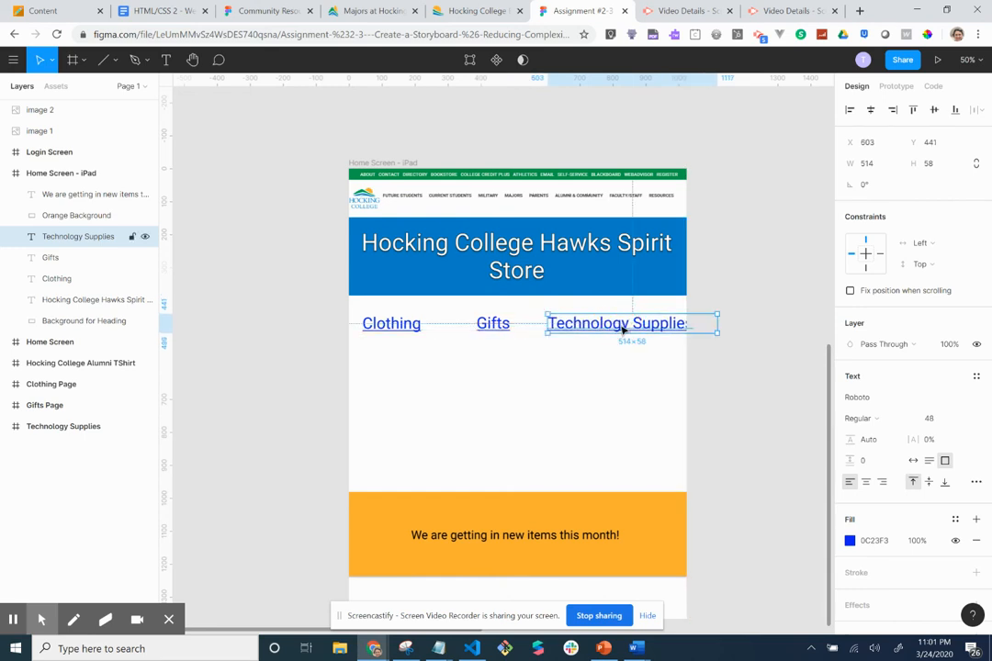
drag(715, 316, 682, 322)
click(639, 402)
click(601, 347)
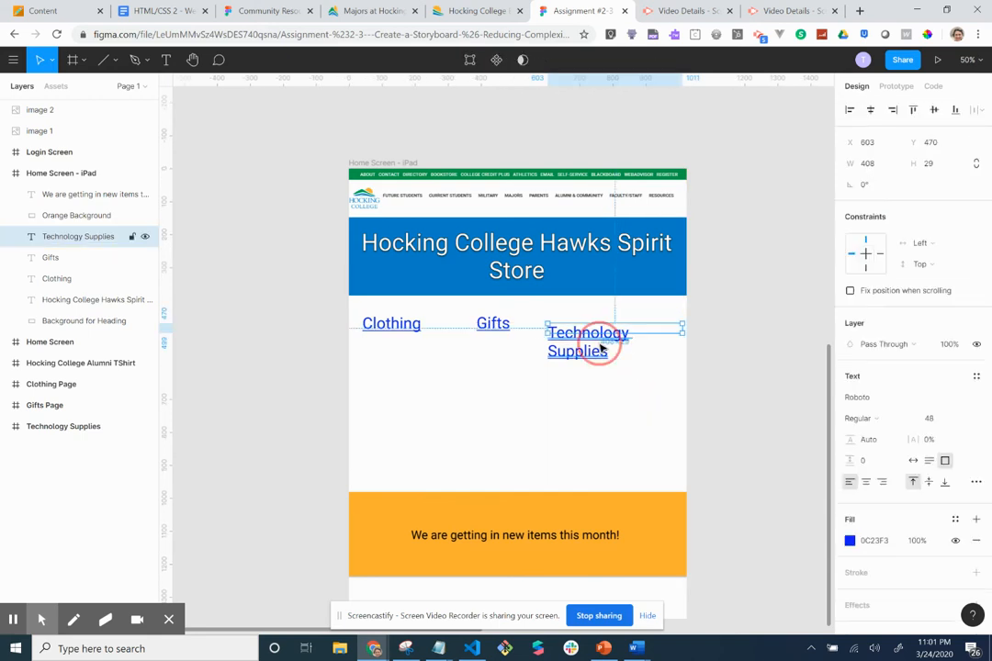
click(601, 344)
click(641, 366)
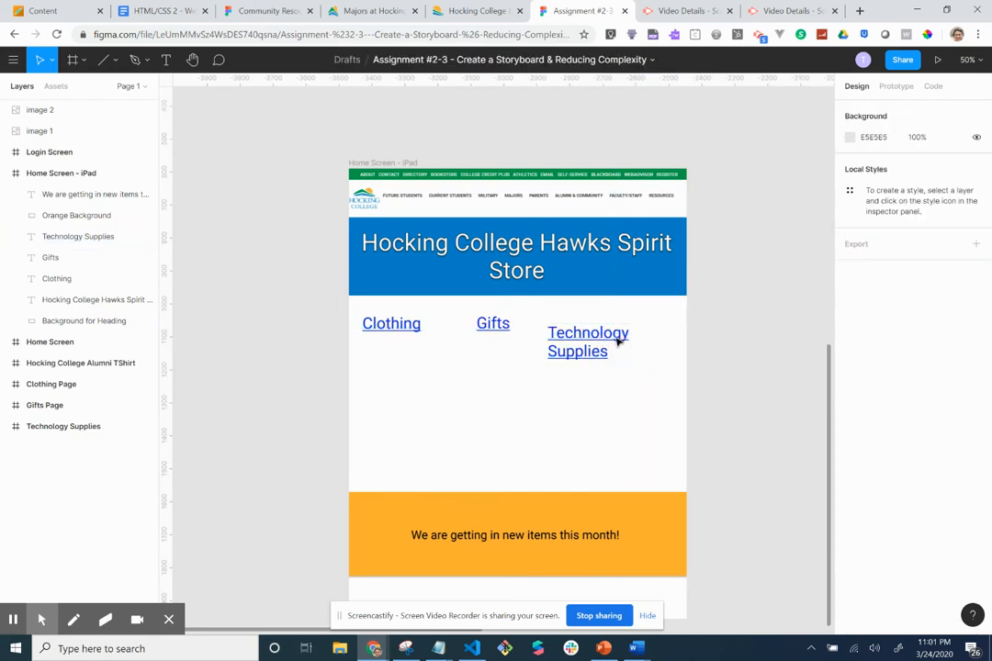
drag(612, 337, 647, 325)
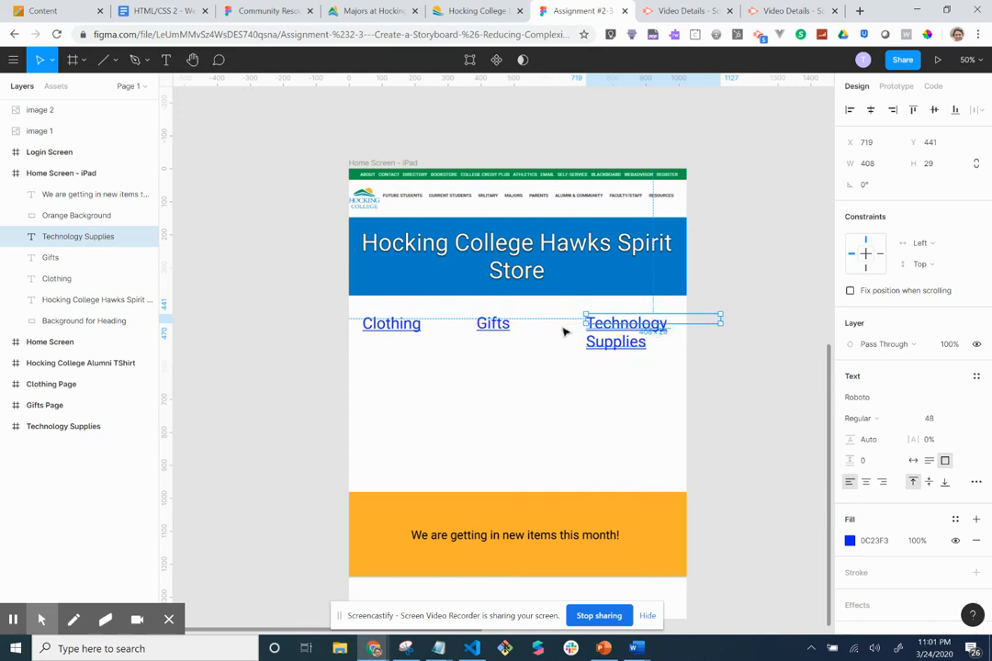
Move the Gifts link between Clothing and Technology Supplies to about X 446, Y 441 and deselect it.
drag(501, 327, 522, 328)
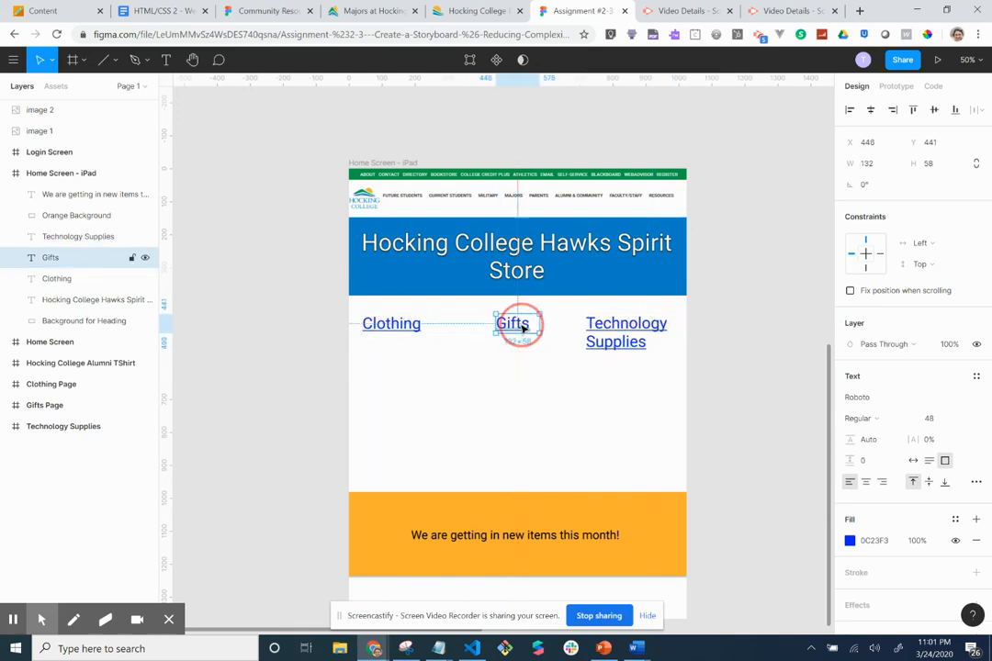
click(540, 379)
Find the Hocking College Alumni Tshirt item on the Clothing Page and show it at 200% zoom.
scroll(540, 378, up, 3)
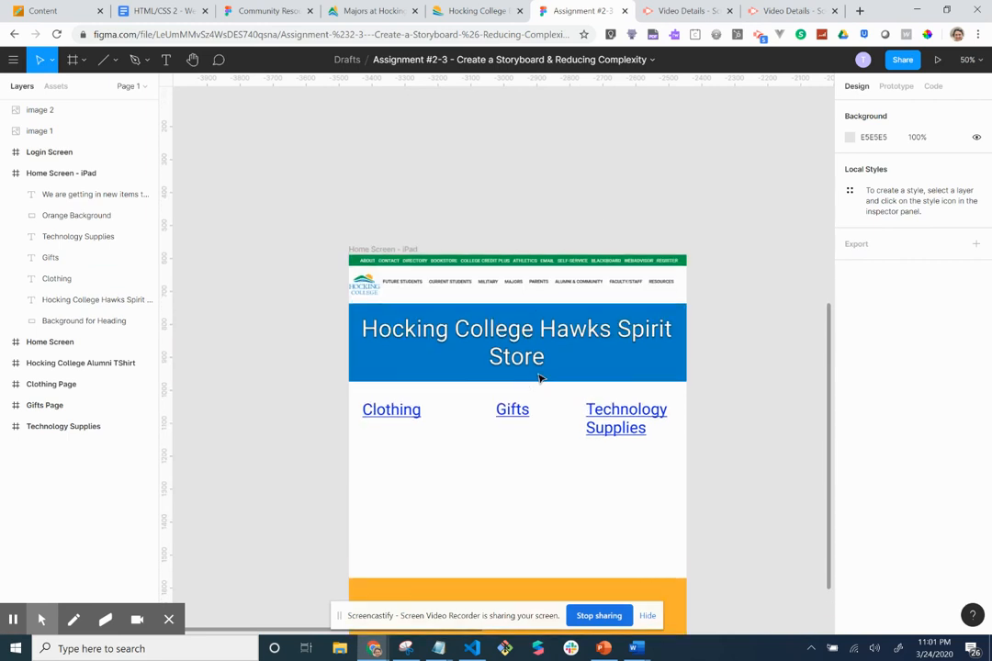
scroll(540, 378, up, 12)
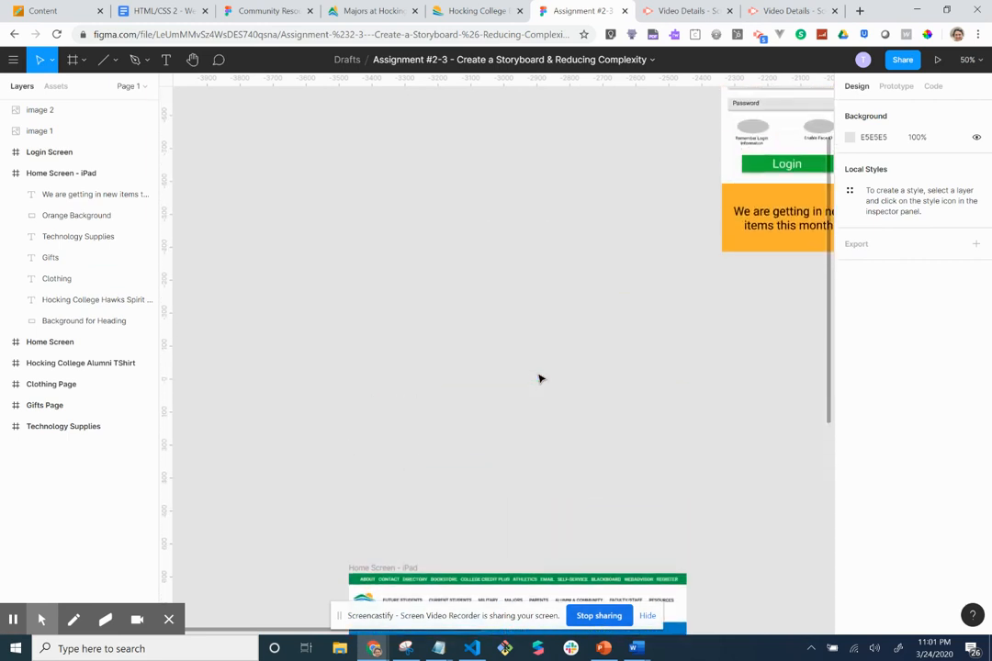
scroll(540, 379, right, 2)
scroll(540, 378, right, 10)
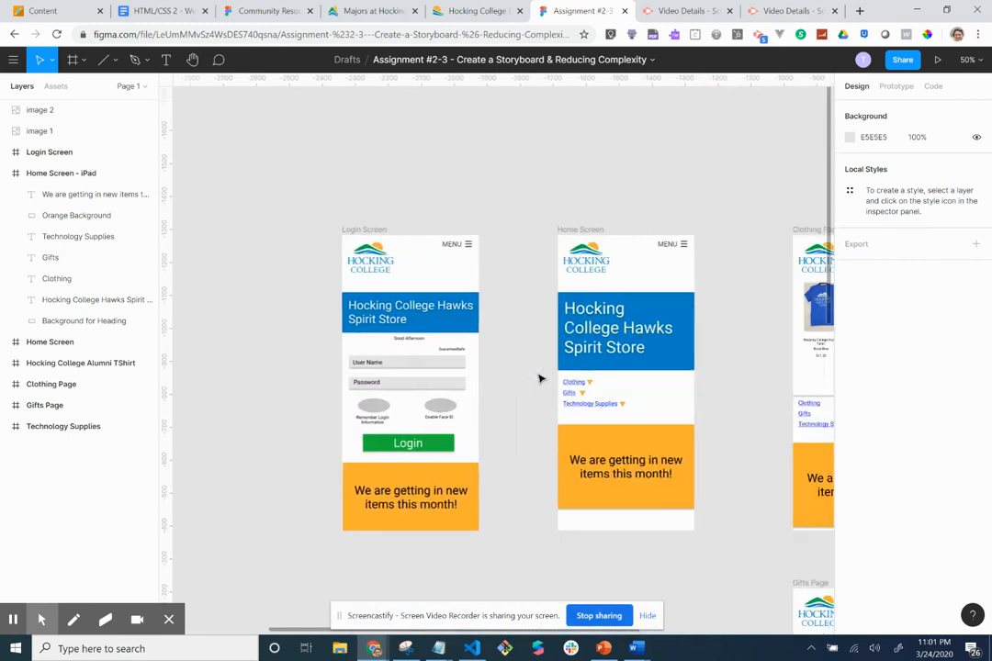
scroll(540, 378, right, 2)
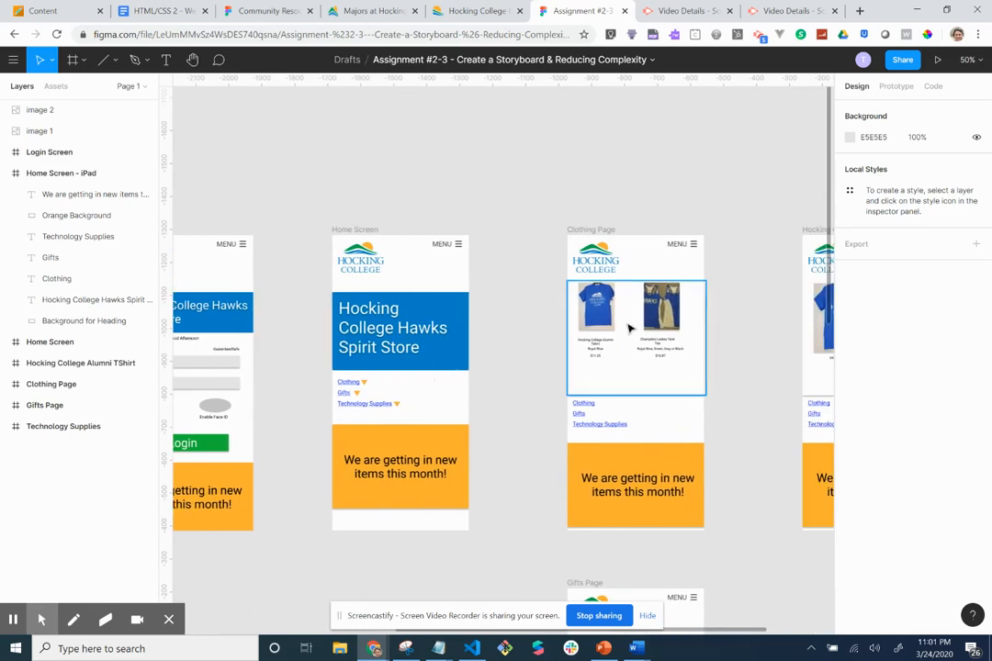
click(580, 309)
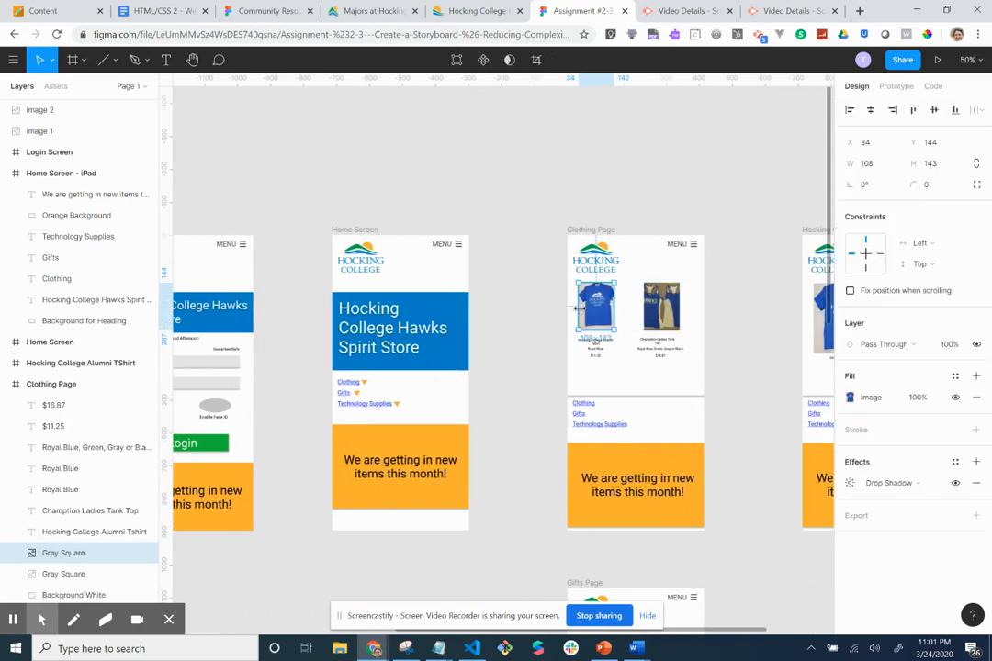
click(549, 376)
scroll(619, 340, up, 5)
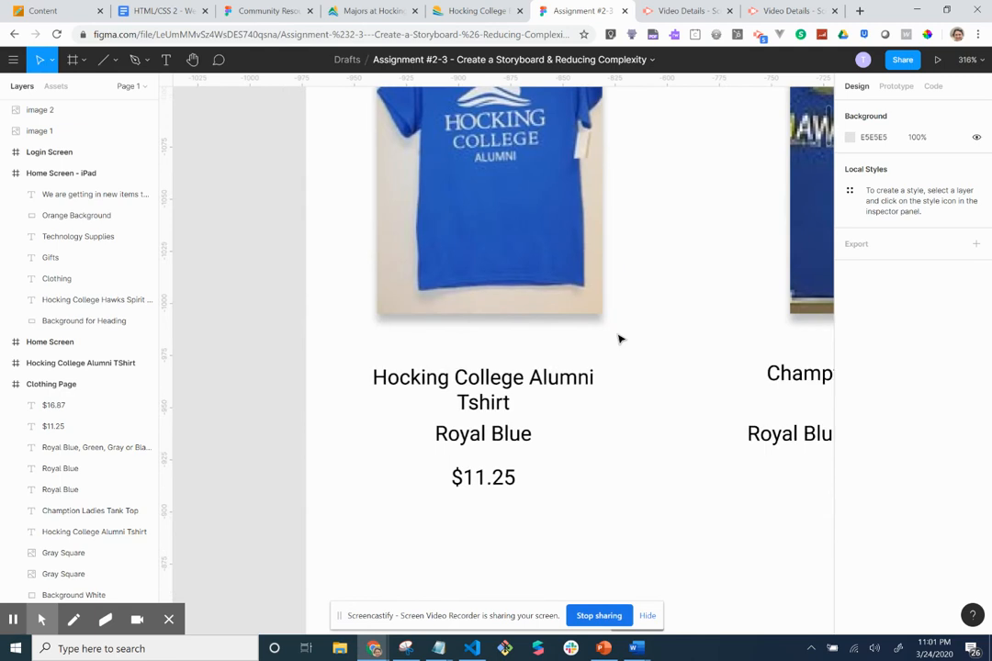
click(620, 340)
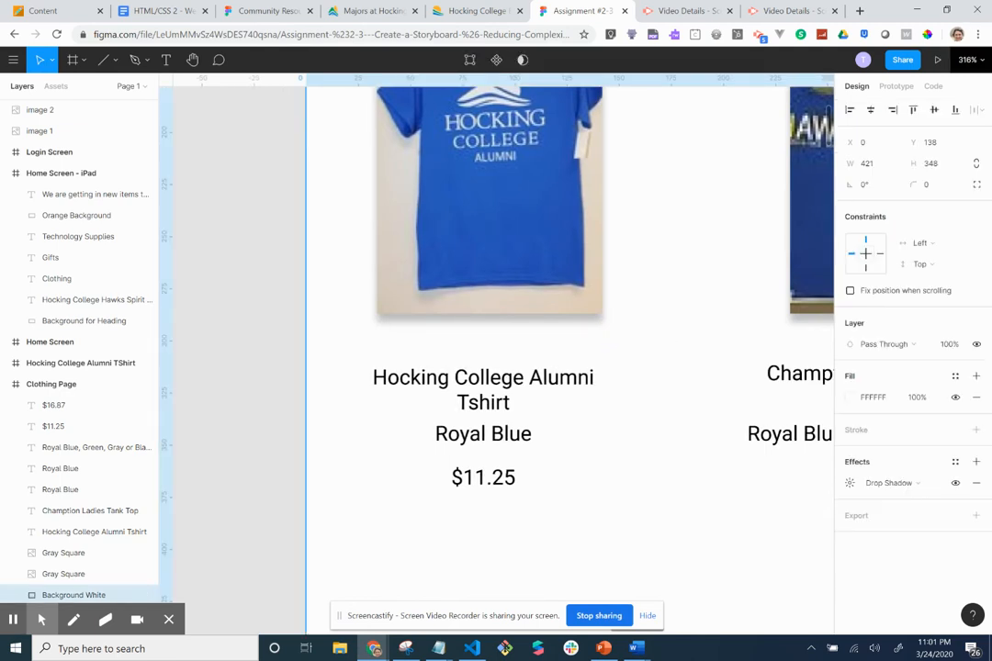
click(987, 60)
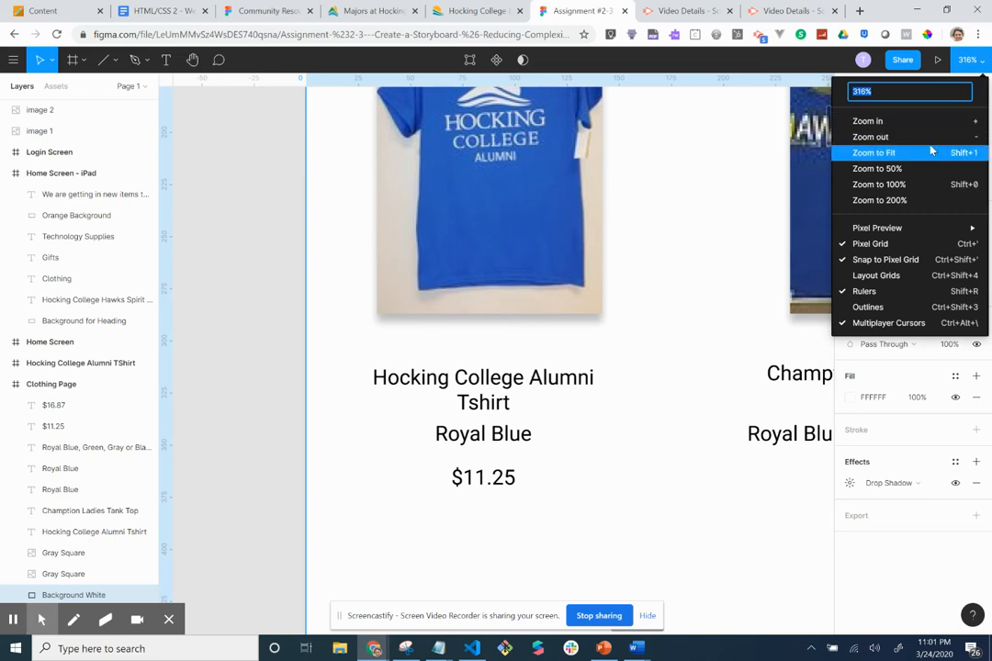
click(895, 94)
double_click(896, 94)
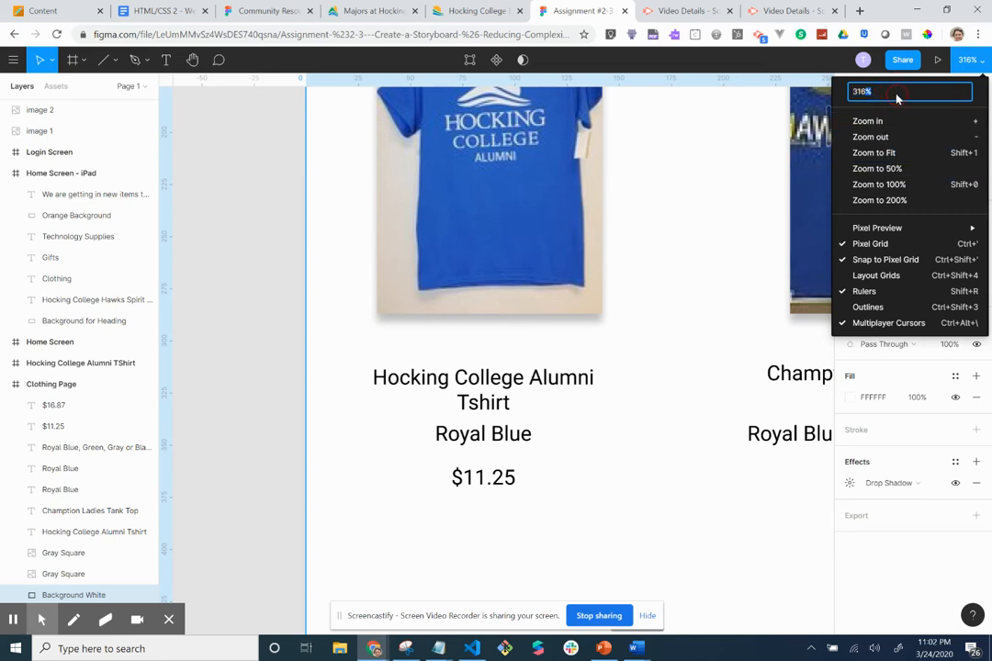
click(883, 97)
text(200)
key(Return)
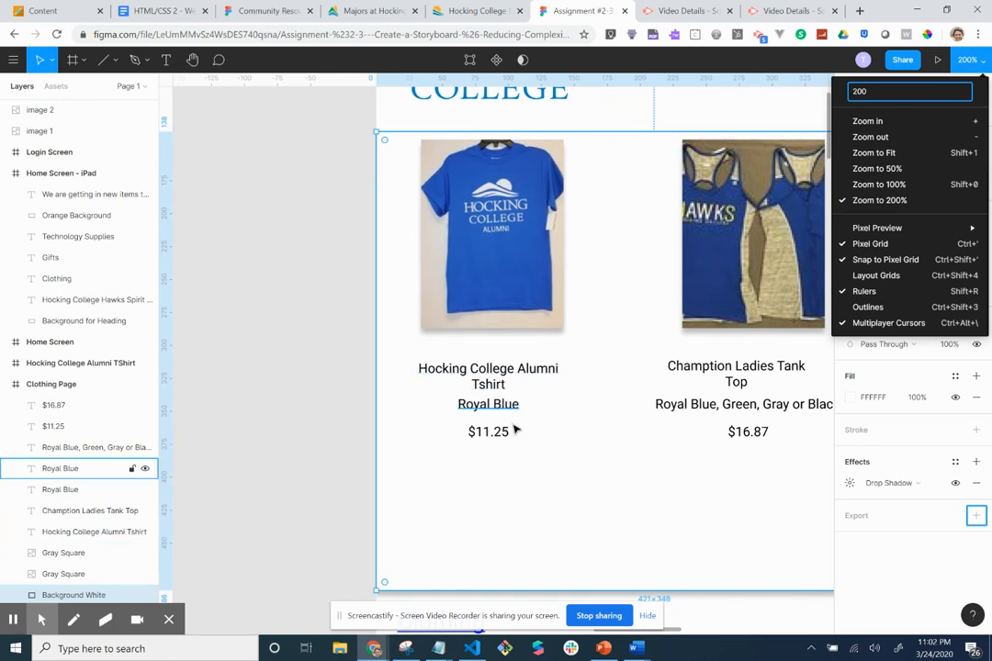
click(545, 462)
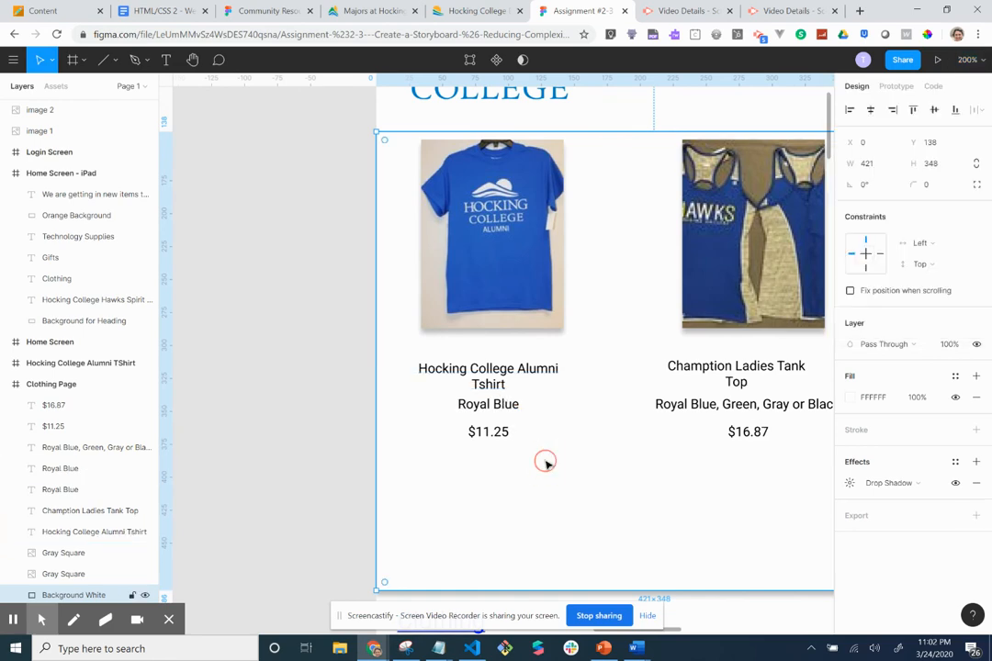
Switch to Snipping Tool, capture the alumni T-shirt picture with its name, colour and price, and return to Figma.
click(405, 646)
click(34, 46)
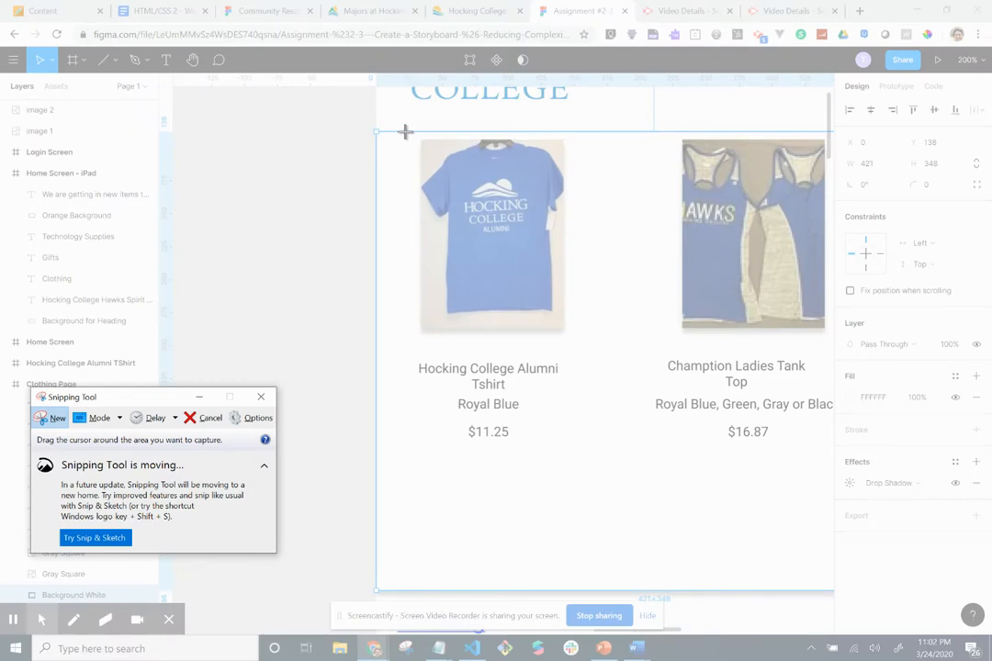
drag(405, 133, 588, 465)
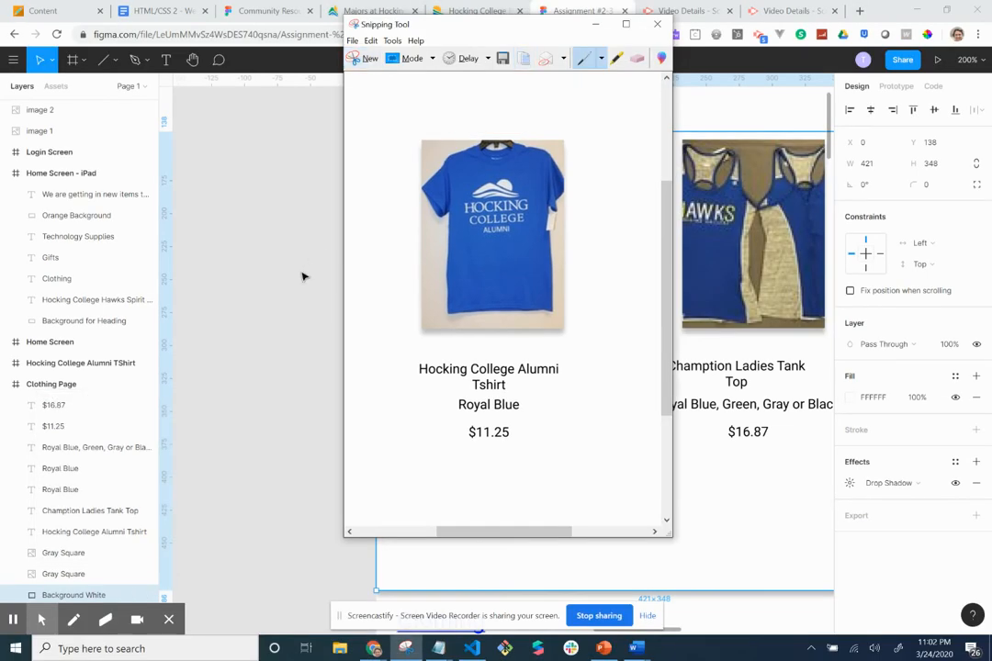
drag(304, 277, 313, 201)
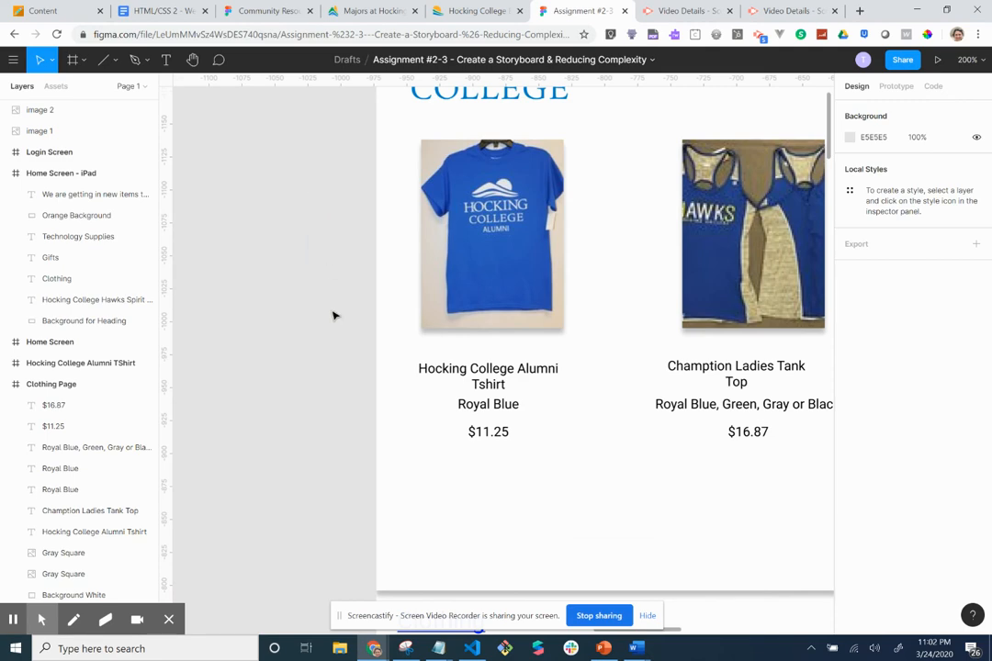
Paste the T-shirt capture into the Home Screen - iPad frame and scale it to about 199 × 300 beneath Clothing at X 48, Y 575.
scroll(334, 315, down, 10)
scroll(333, 315, left, 4)
scroll(334, 315, right, 6)
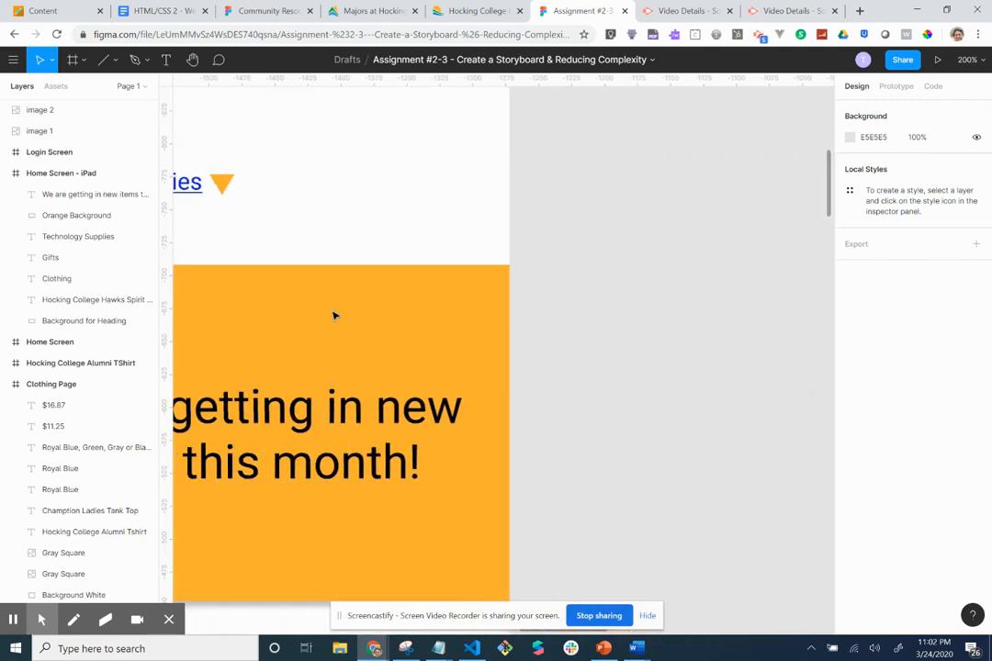
scroll(334, 315, down, 8)
scroll(334, 315, left, 6)
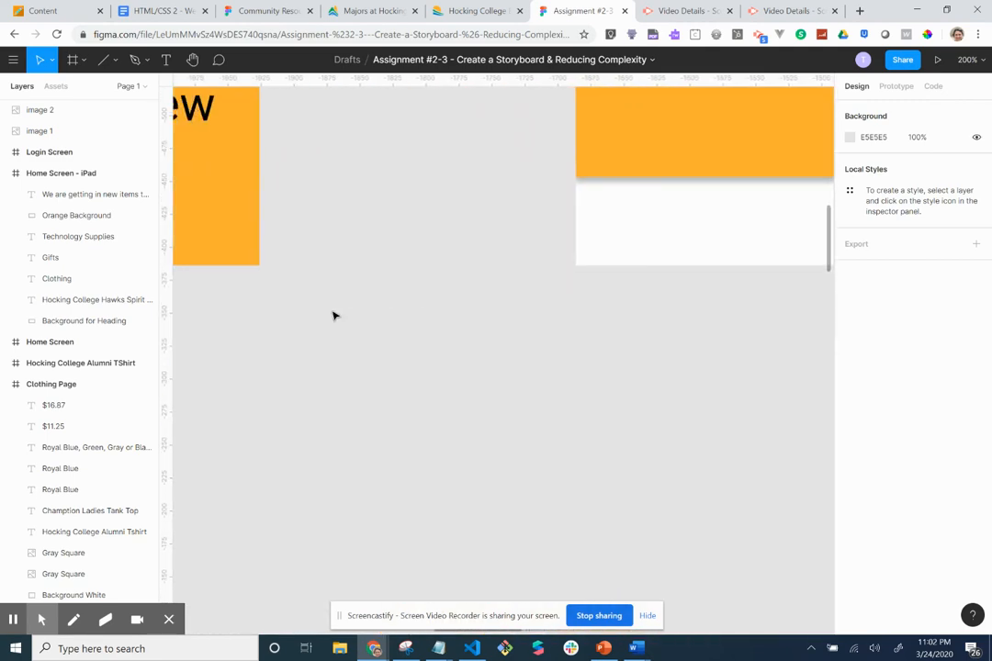
scroll(334, 315, left, 15)
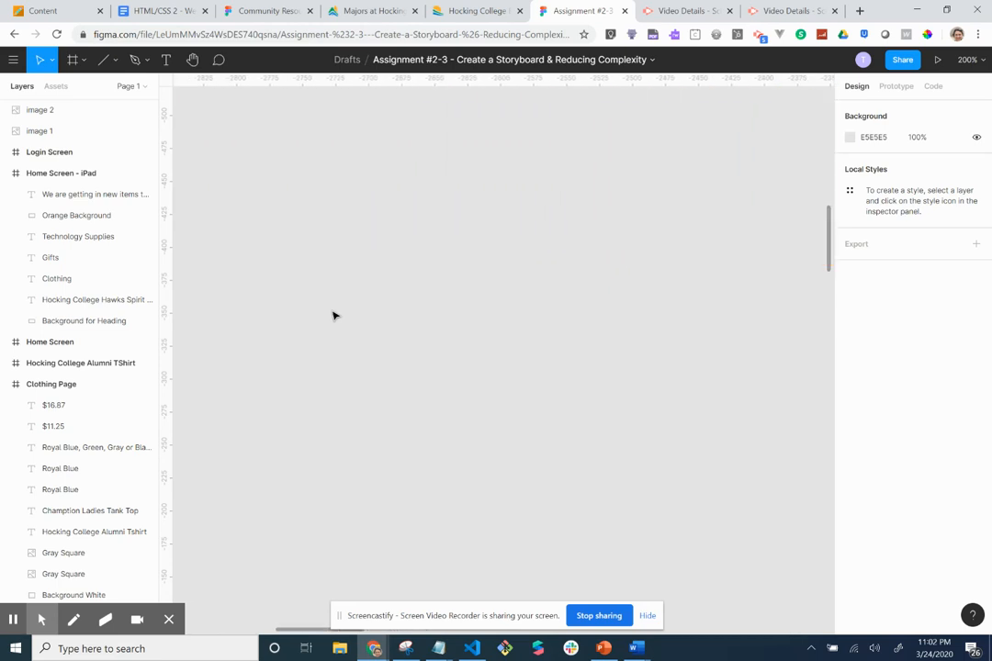
scroll(333, 315, down, 8)
scroll(333, 315, left, 10)
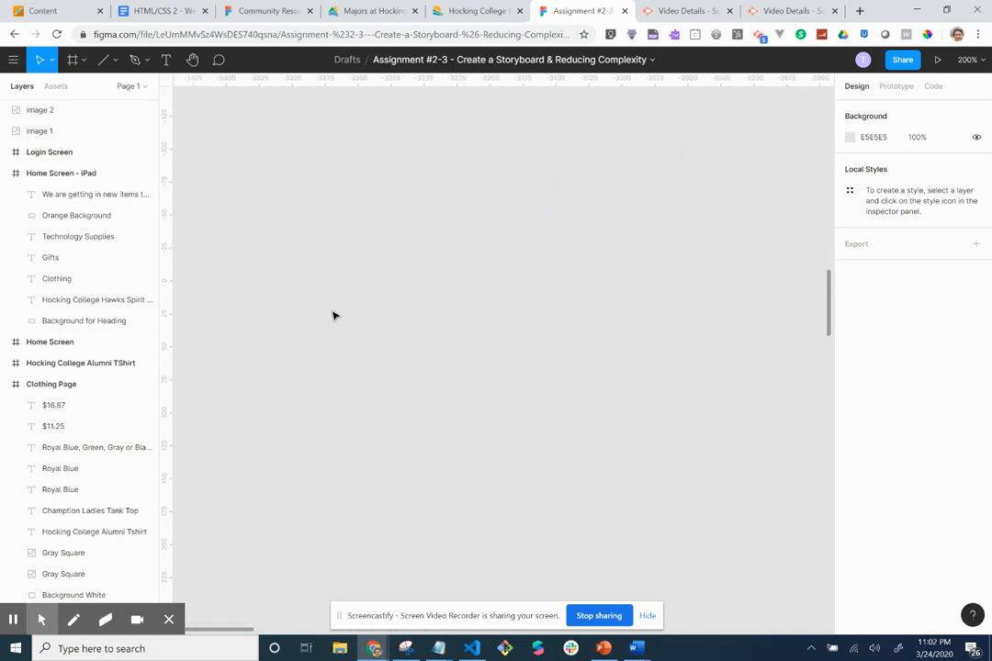
scroll(334, 315, left, 6)
scroll(334, 315, up, 4)
scroll(333, 315, down, 3)
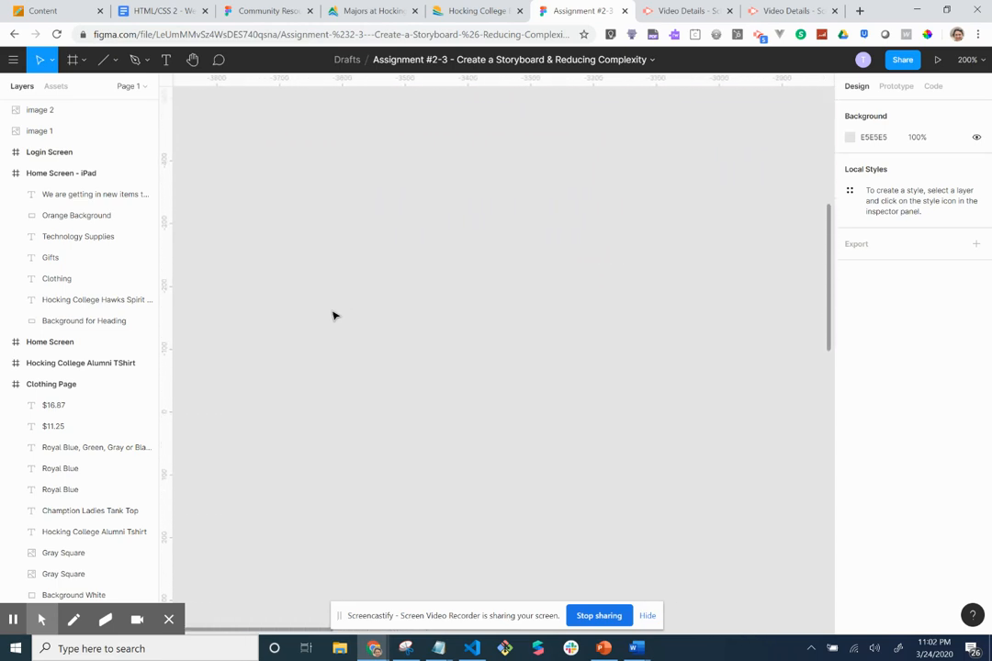
scroll(333, 315, down, 10)
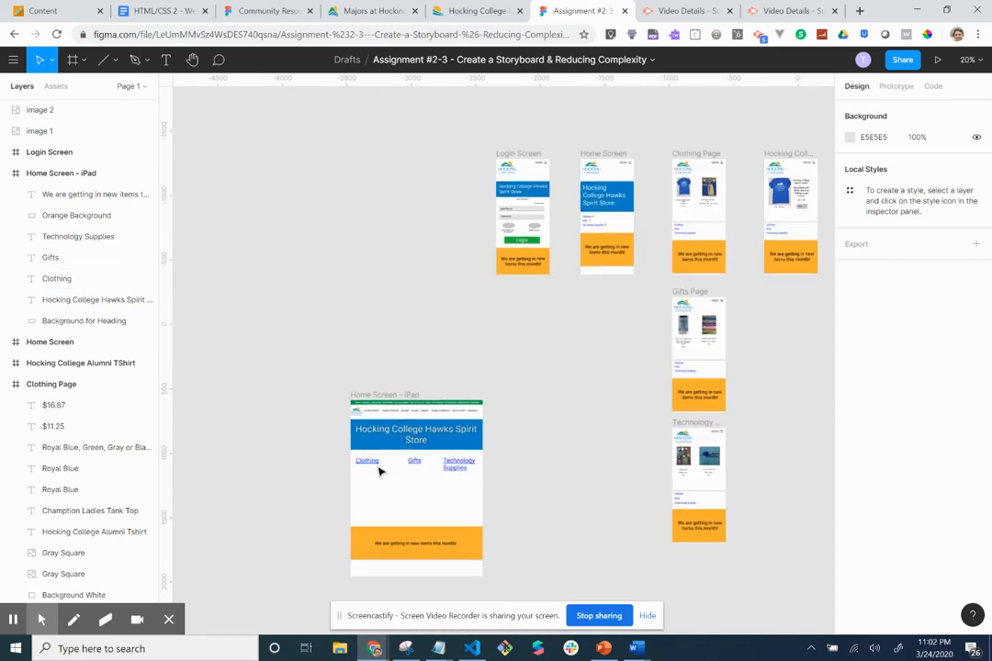
scroll(381, 470, down, 2)
scroll(380, 472, up, 10)
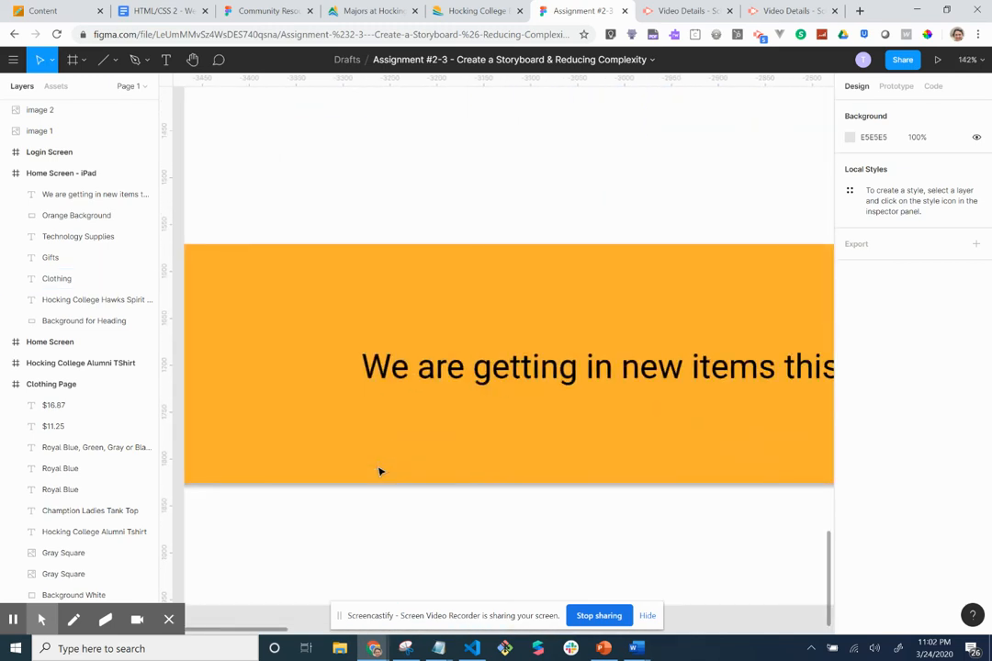
scroll(381, 471, down, 5)
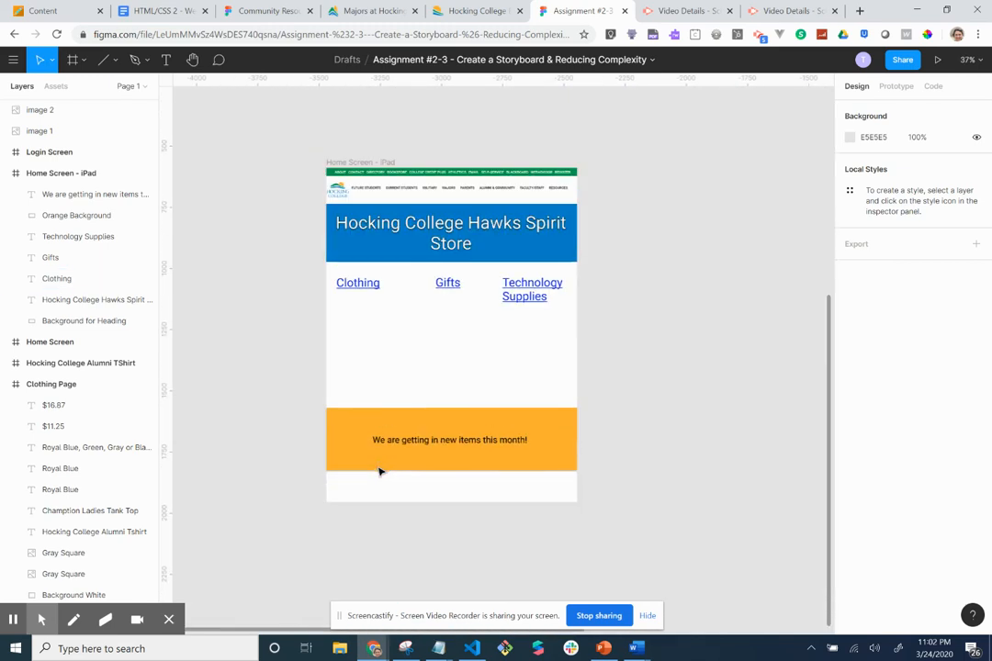
right_click(355, 338)
click(341, 342)
key(ctrl+v)
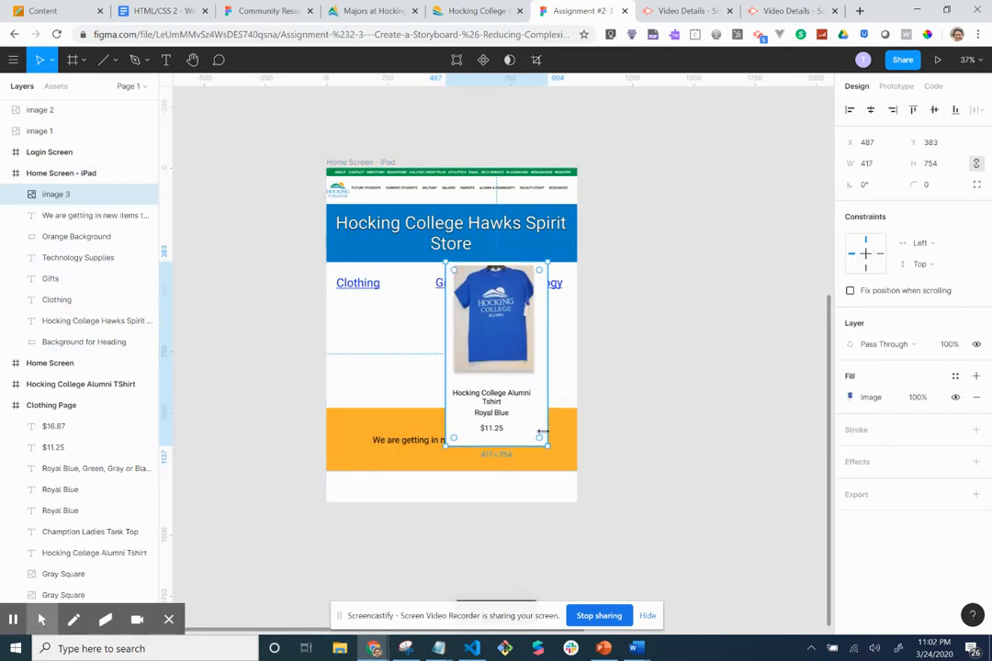
drag(545, 445, 381, 348)
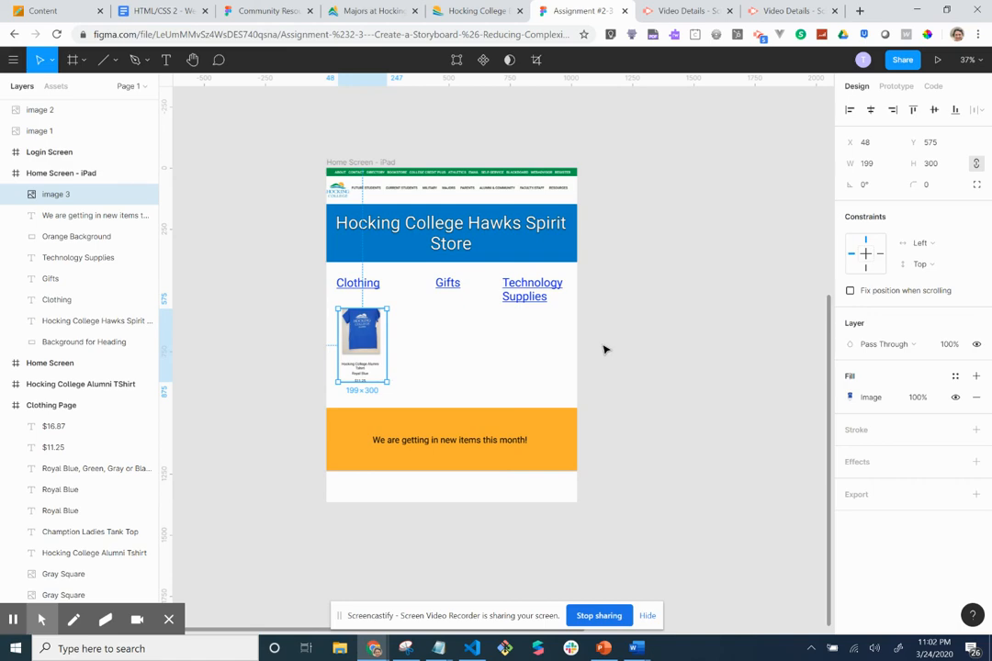
Capture the tumbler picture with its description and price from the Gifts Page using Snipping Tool, and copy the capture.
scroll(641, 335, up, 8)
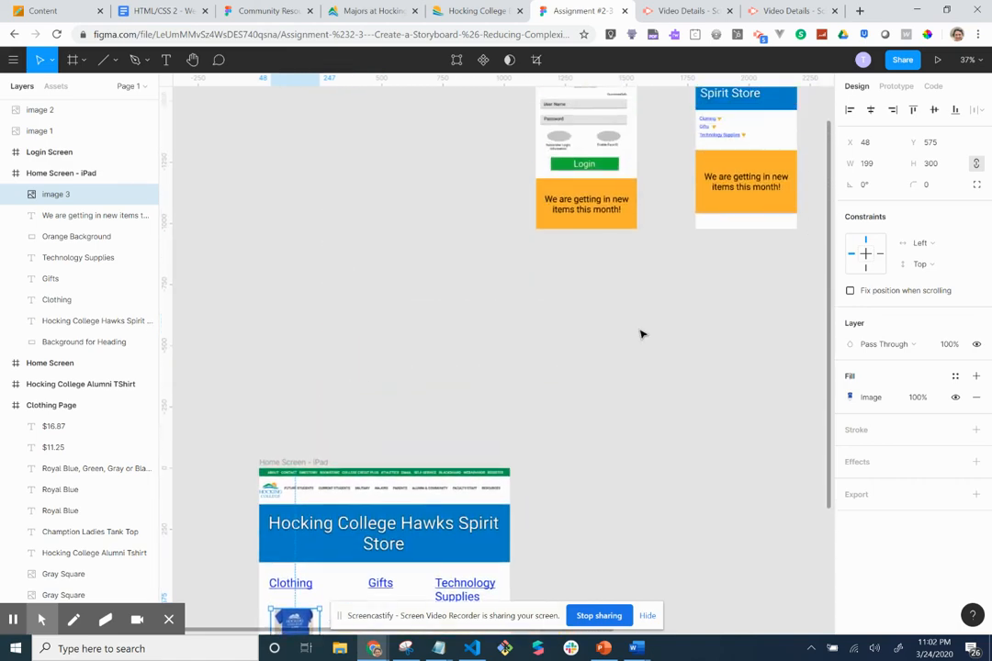
scroll(641, 335, down, 3)
scroll(640, 334, up, 6)
scroll(641, 334, right, 6)
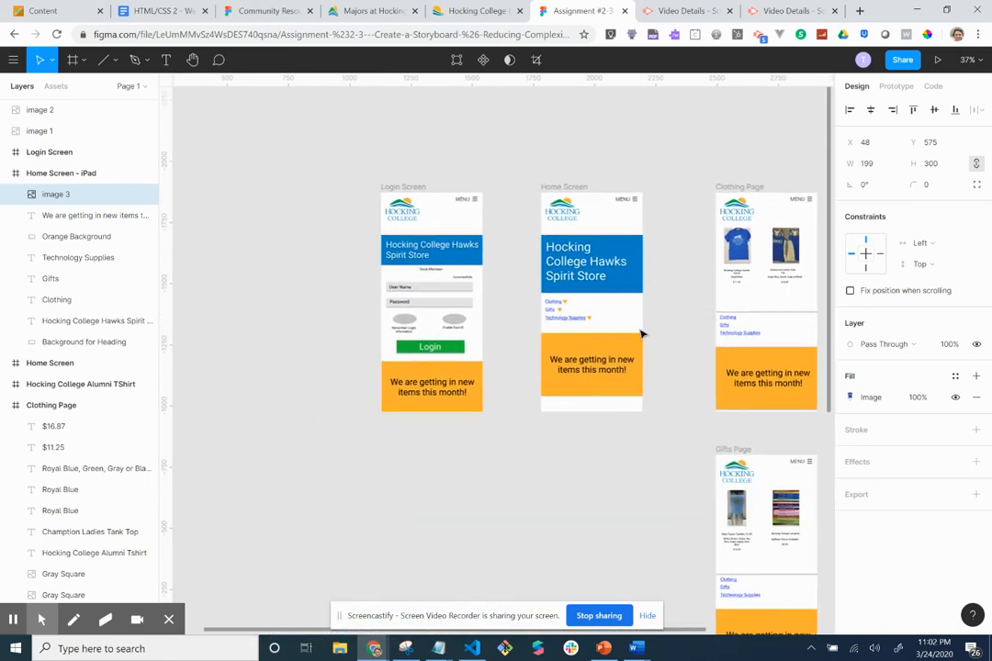
scroll(641, 334, down, 4)
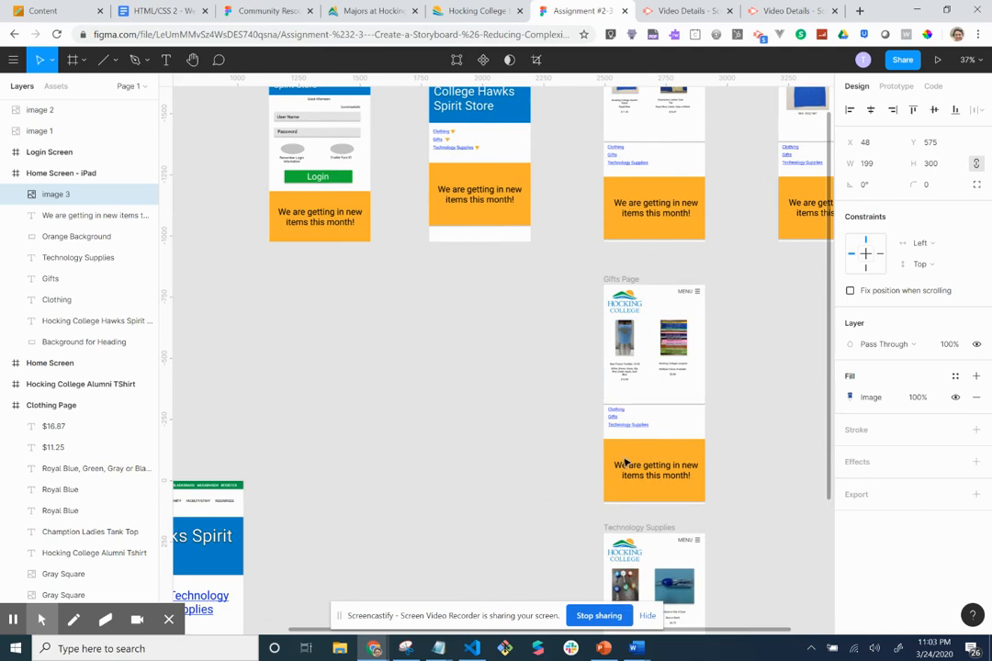
click(405, 648)
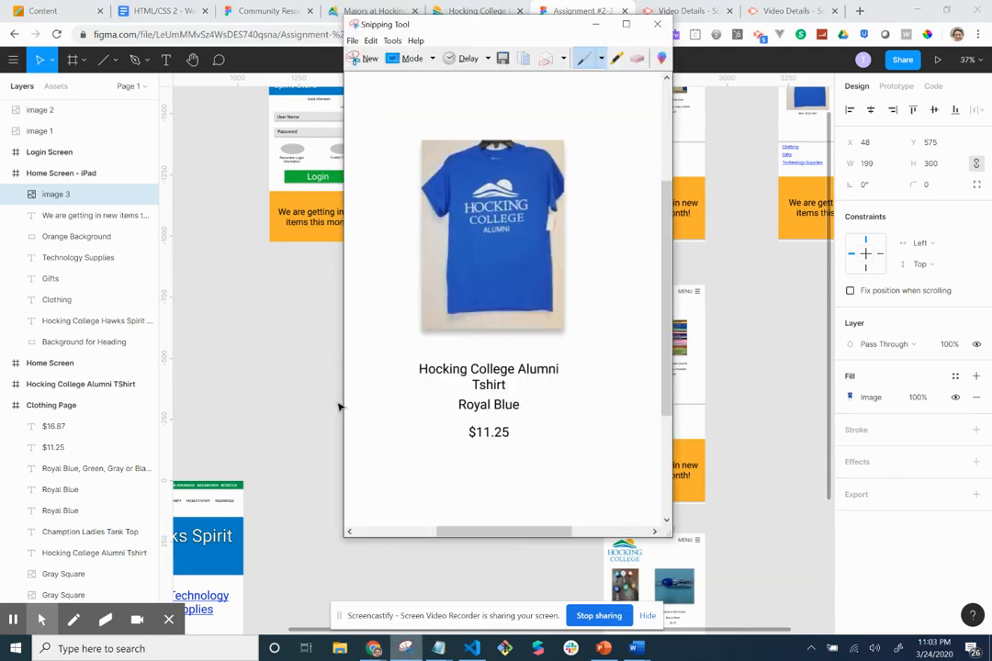
click(364, 59)
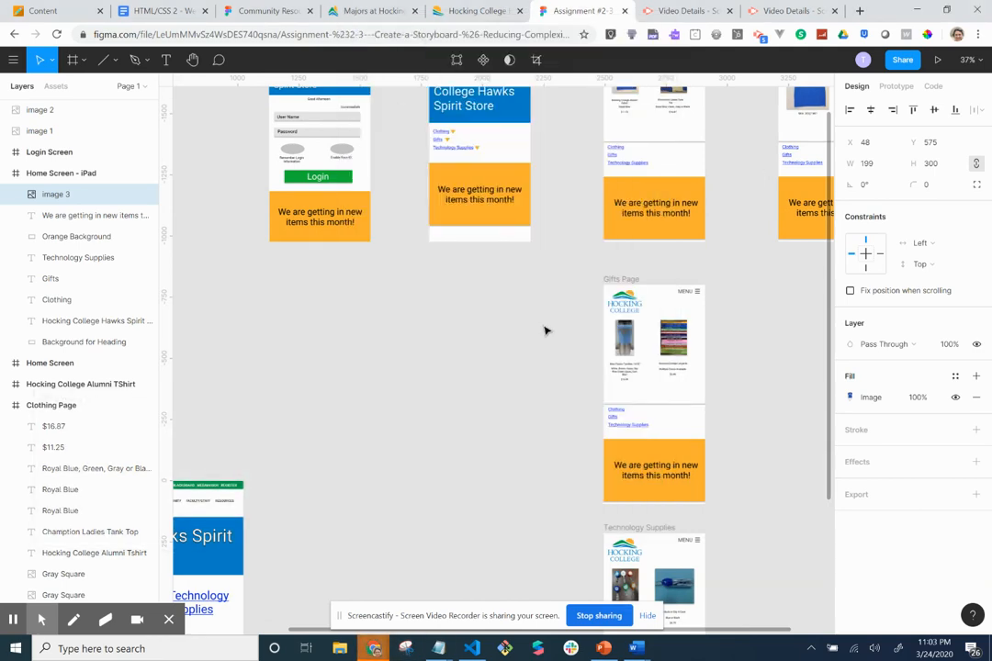
drag(605, 313, 646, 387)
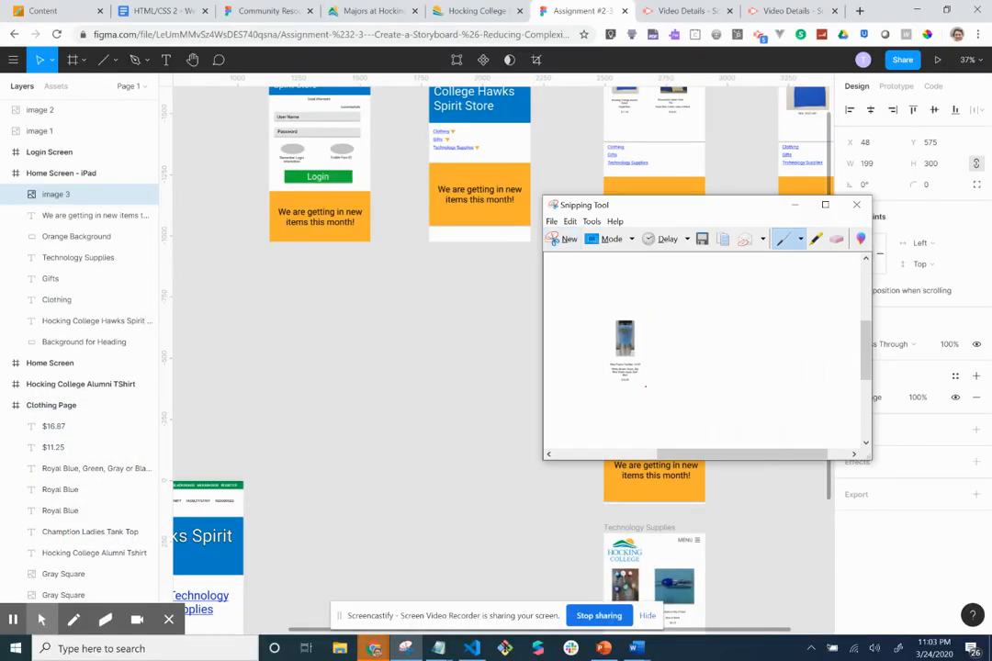
click(721, 240)
Paste the tumbler capture and place it beneath the Gifts link on the iPad home screen at about X 413, Y 574, sized 165 × 264.
scroll(391, 452, left, 2)
scroll(390, 453, down, 3)
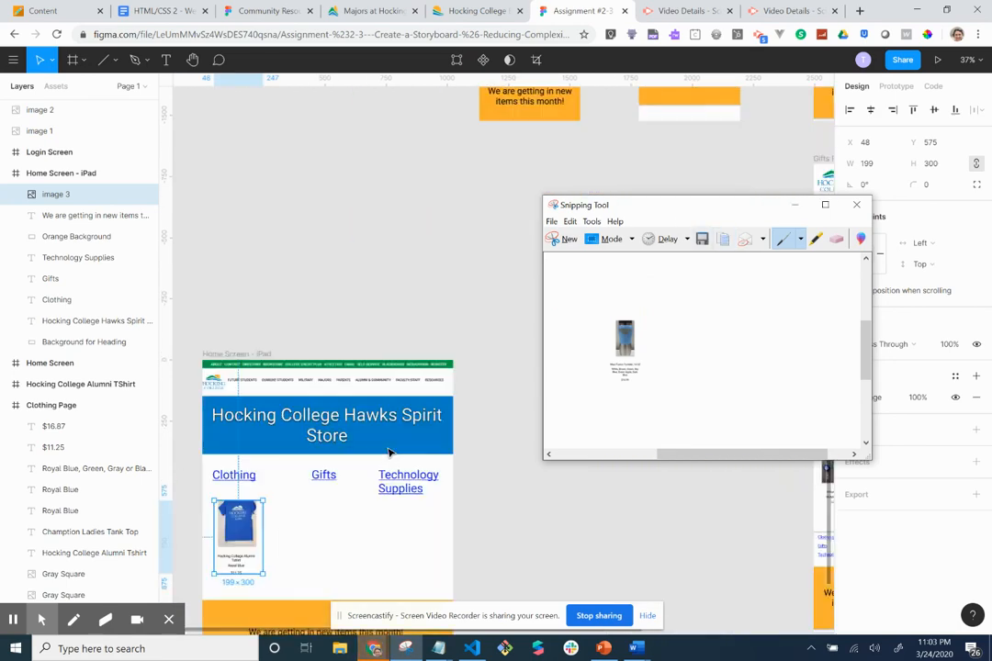
click(339, 387)
click(328, 386)
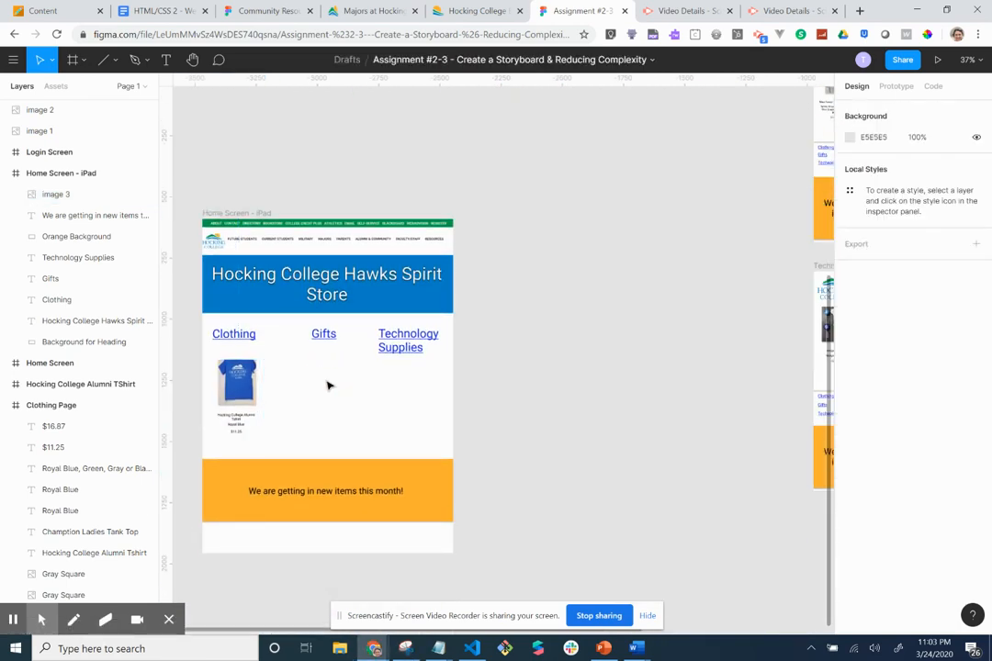
key(ctrl+v)
drag(497, 353, 345, 423)
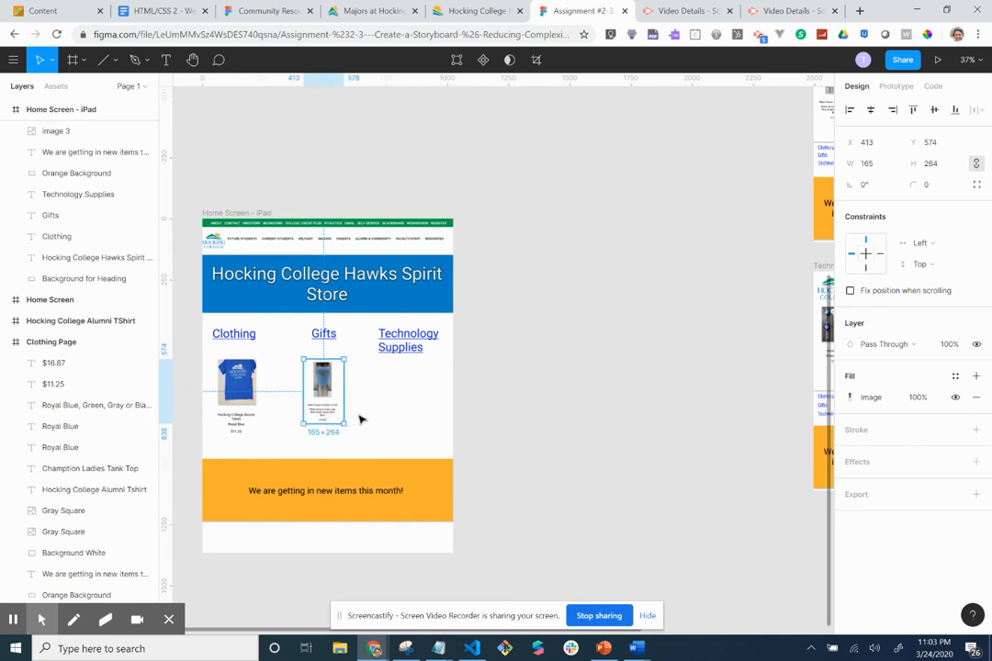
Capture the badge holder picture with its name, colours and price from the Technology Supplies frame using Snipping Tool, and copy the capture.
click(770, 269)
scroll(721, 316, right, 2)
scroll(721, 316, right, 5)
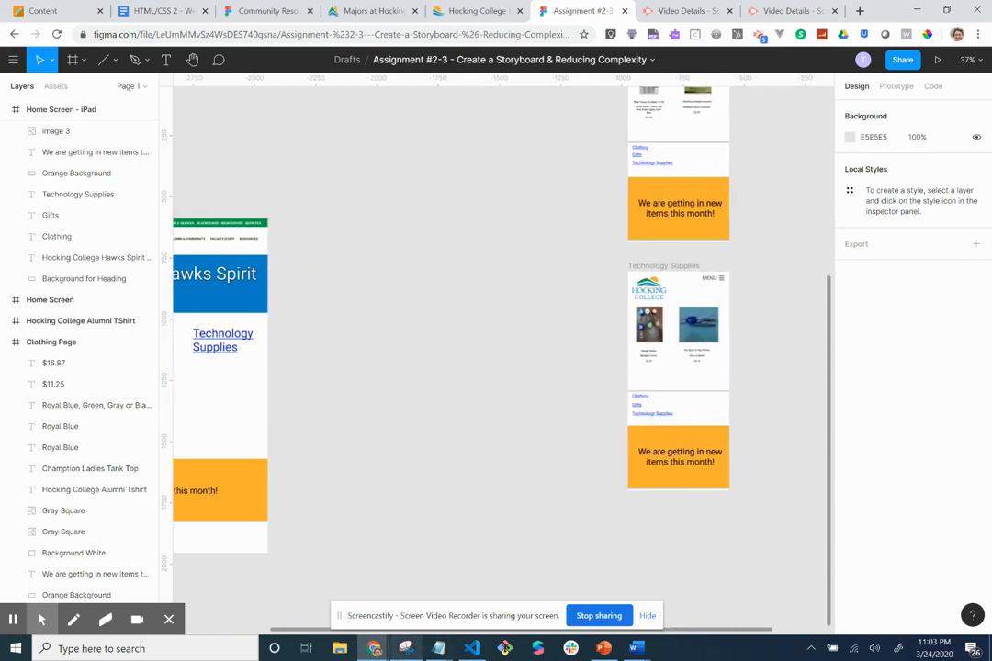
click(405, 648)
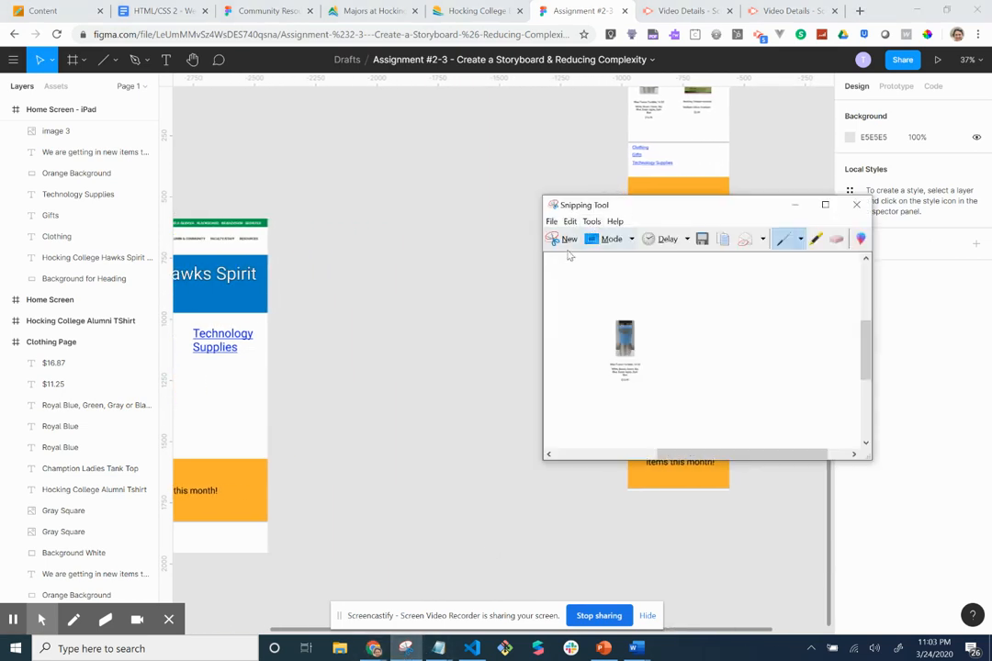
click(563, 243)
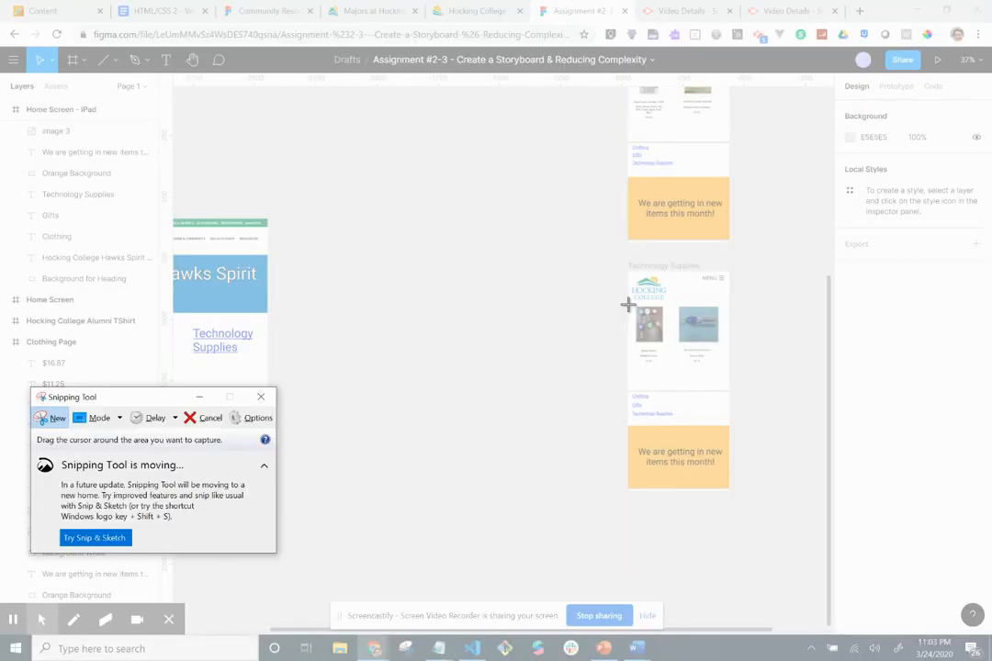
drag(628, 303, 670, 364)
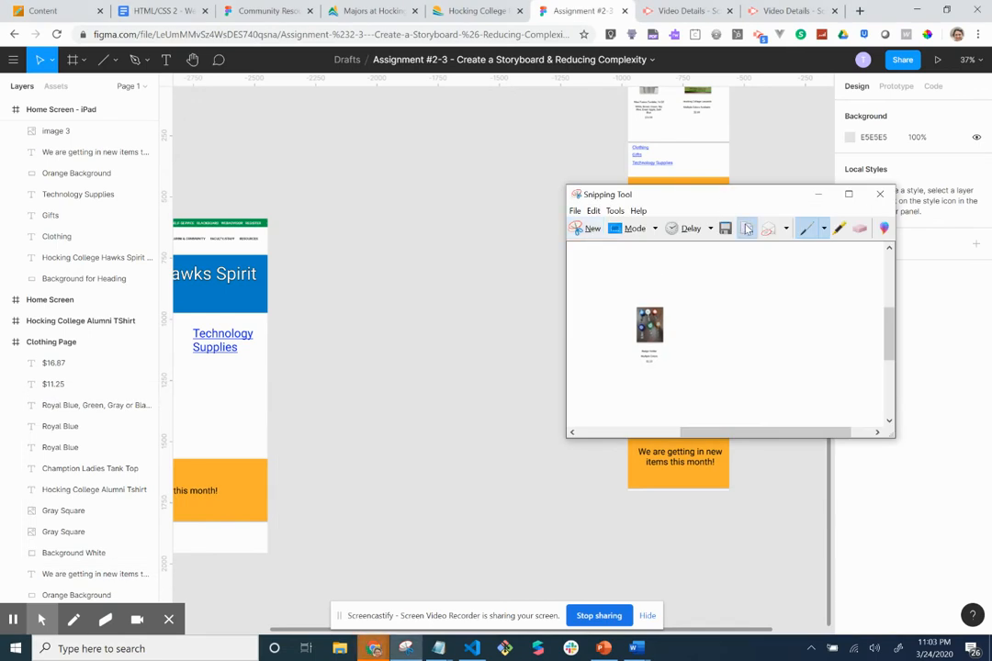
Paste the badge holder capture beneath Technology Supplies on the iPad home screen at about X 719, Y 575, scaled to about 226 × 300.
scroll(454, 334, left, 3)
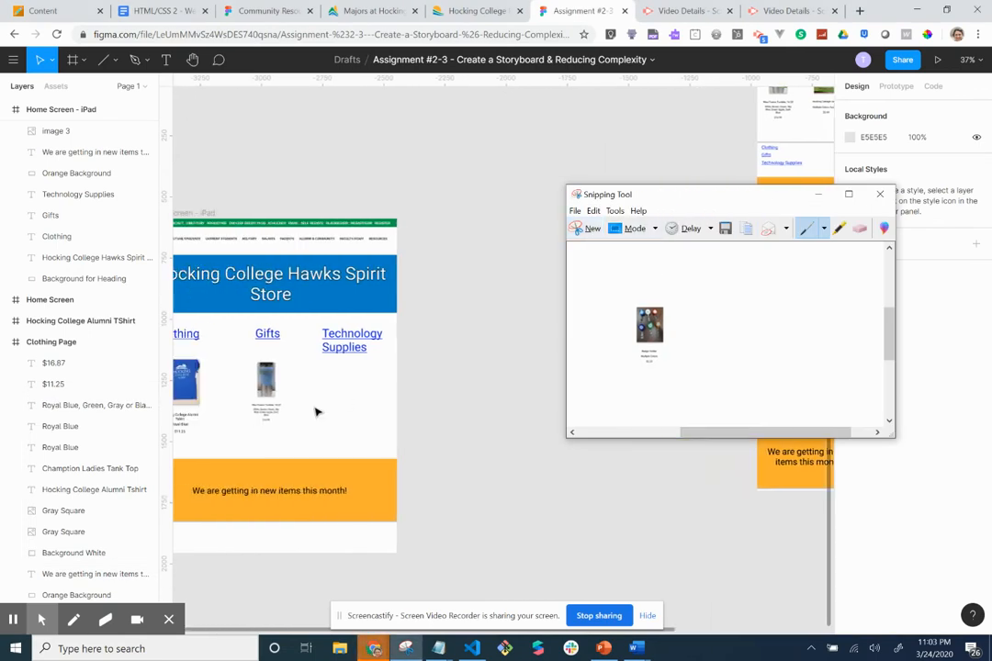
click(315, 413)
key(ctrl+v)
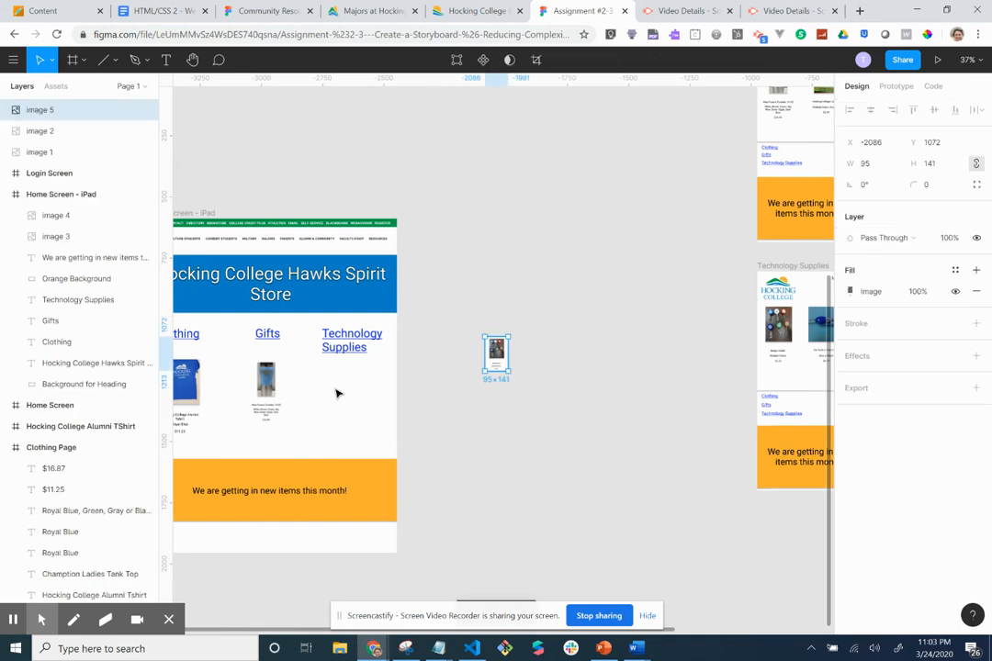
drag(503, 350, 376, 433)
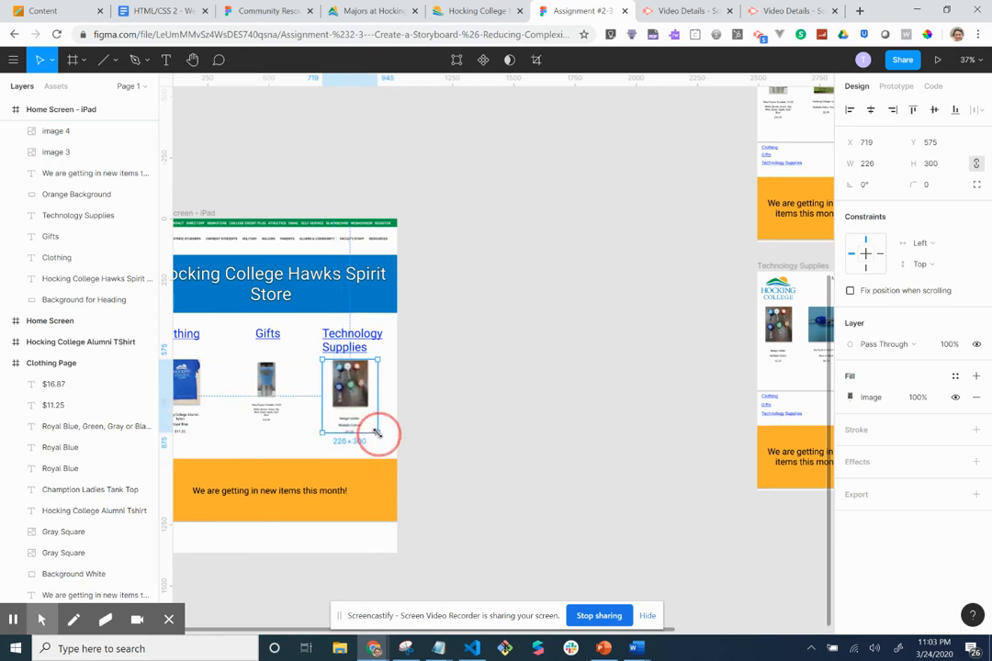
Stretch the tumbler picture beneath Gifts to about 165 × 285.
click(276, 397)
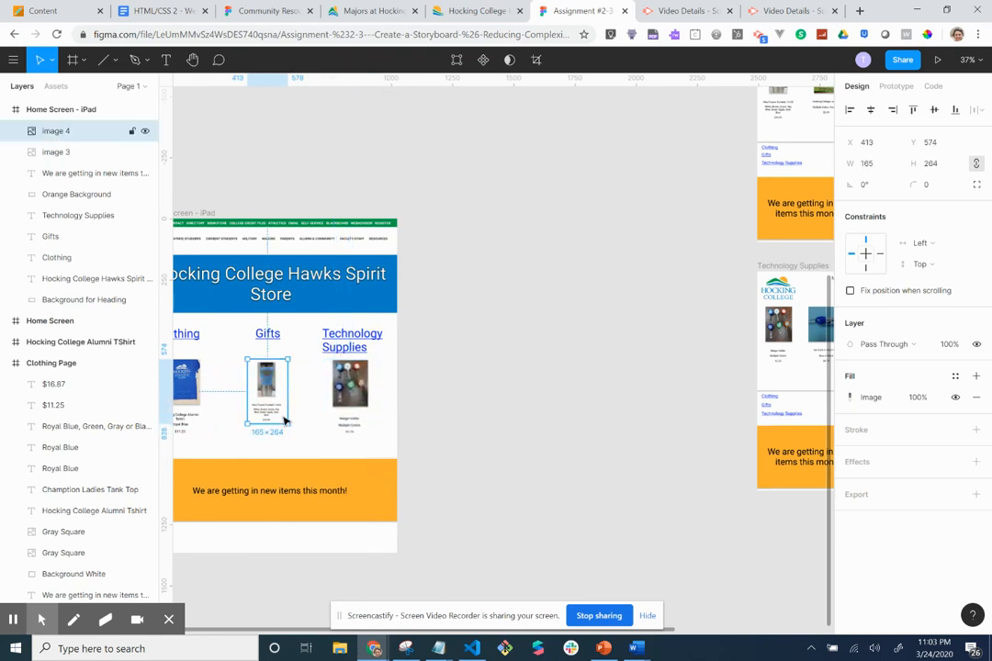
drag(285, 423, 290, 429)
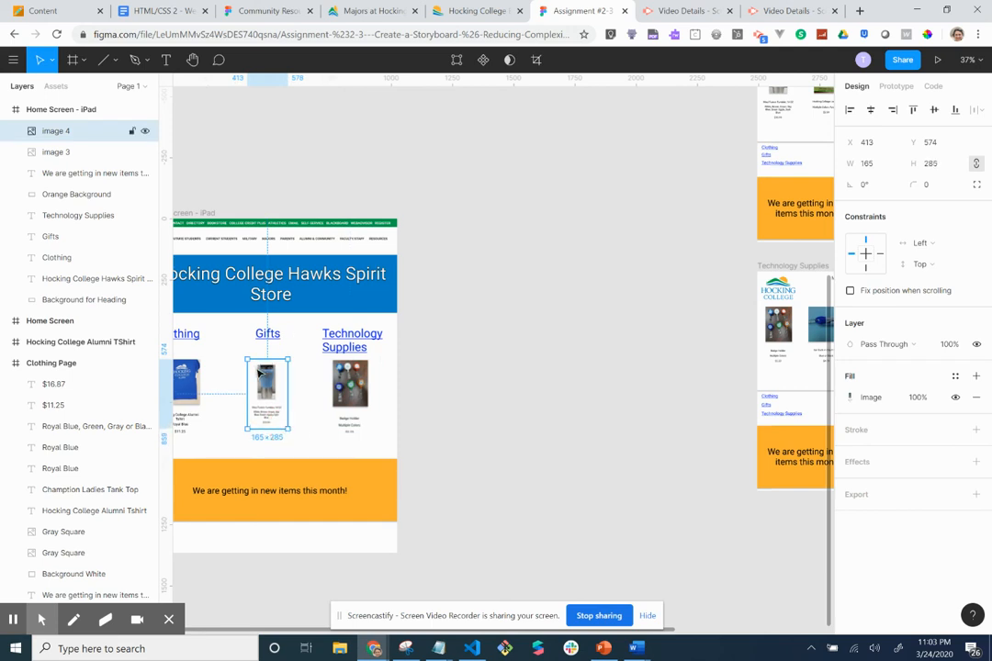
click(522, 401)
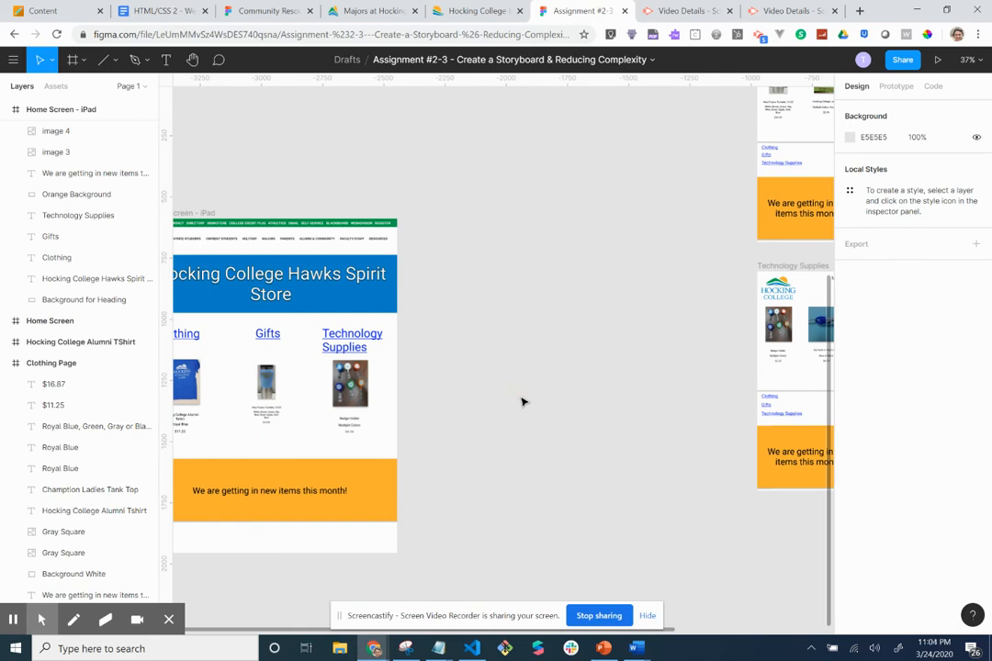
Examine the iPad home screen from its navigation down to the product pictures and the orange announcement banner.
scroll(237, 430, up, 10)
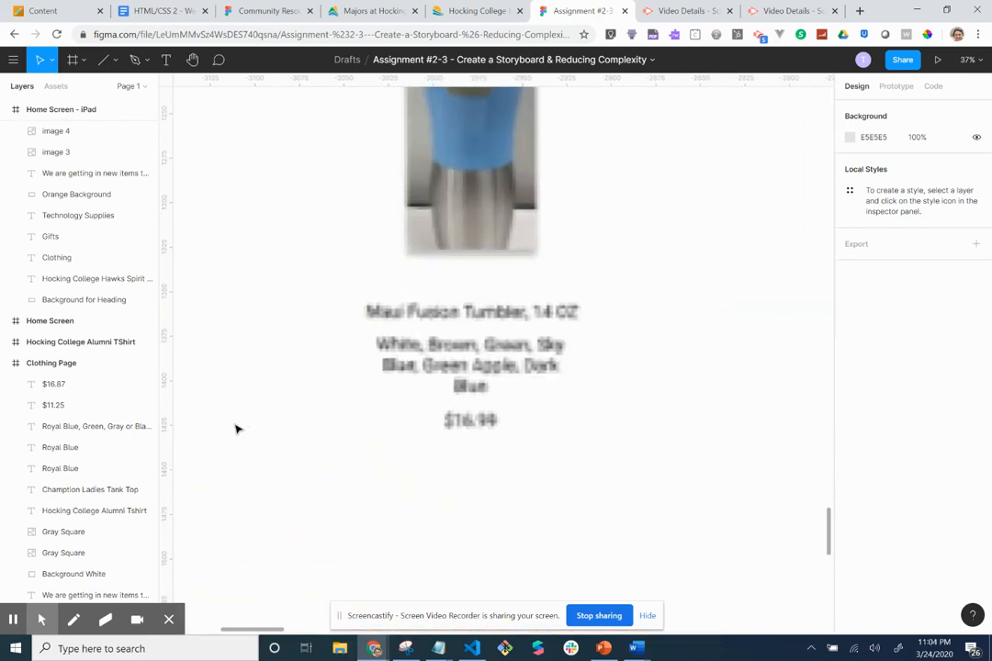
scroll(311, 424, down, 5)
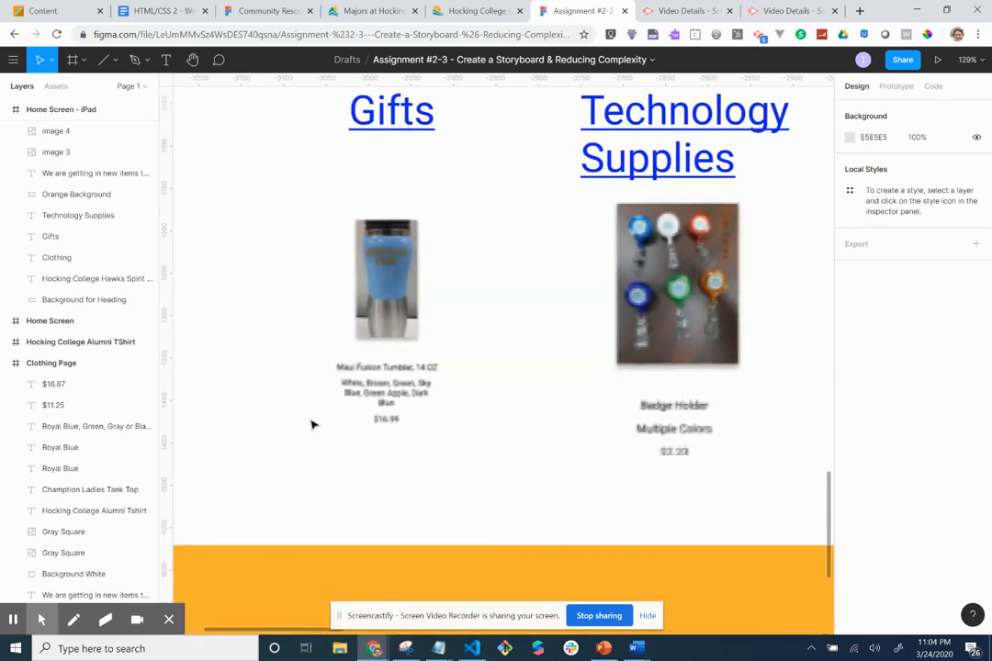
scroll(310, 423, down, 3)
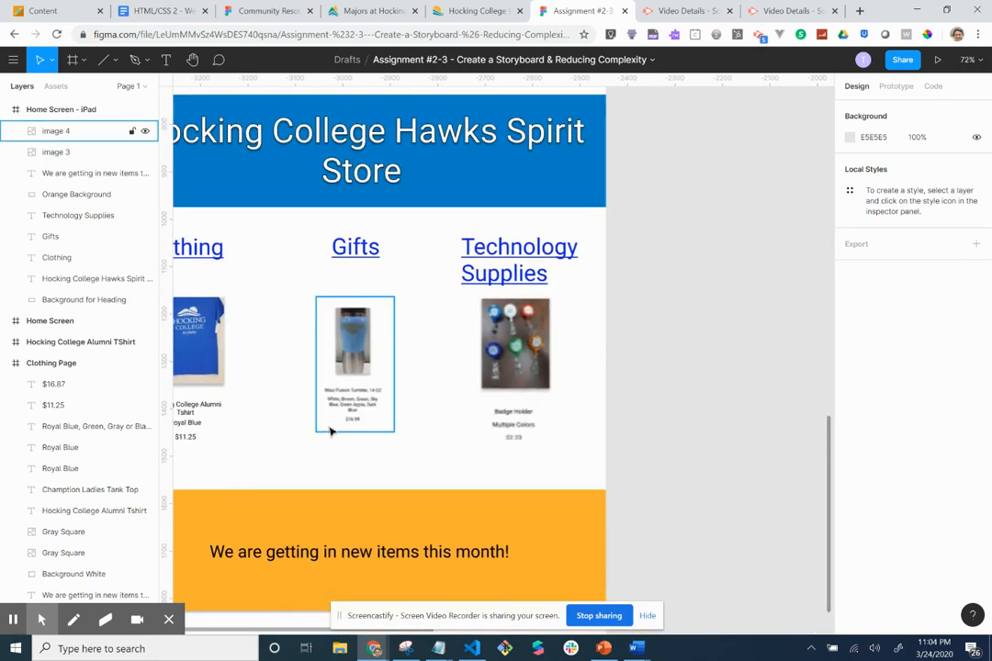
scroll(332, 432, left, 2)
scroll(331, 431, left, 1)
scroll(331, 431, down, 5)
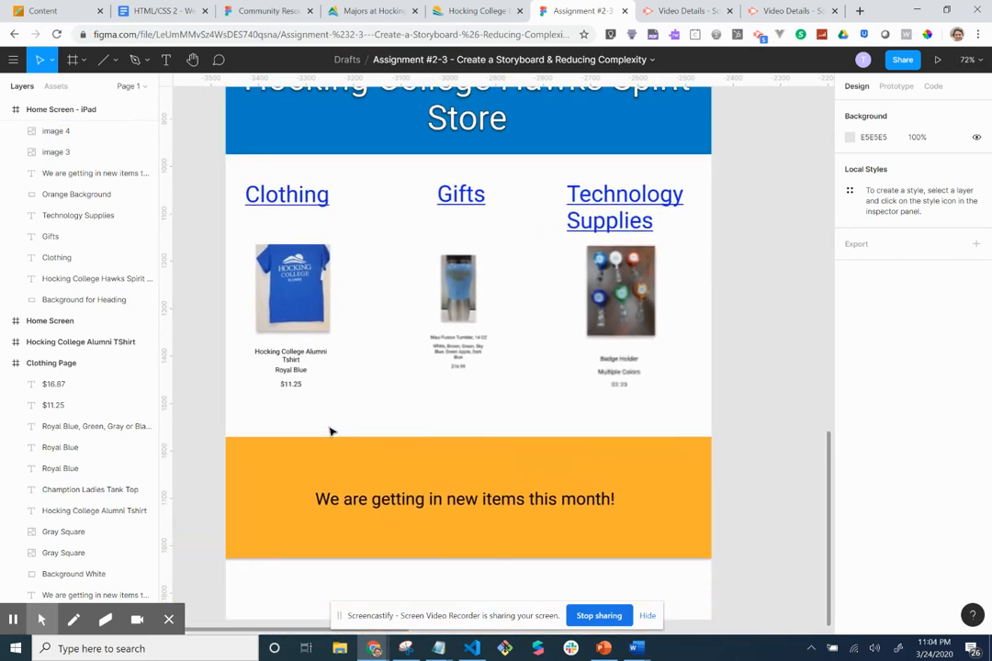
scroll(331, 432, down, 3)
scroll(331, 432, up, 10)
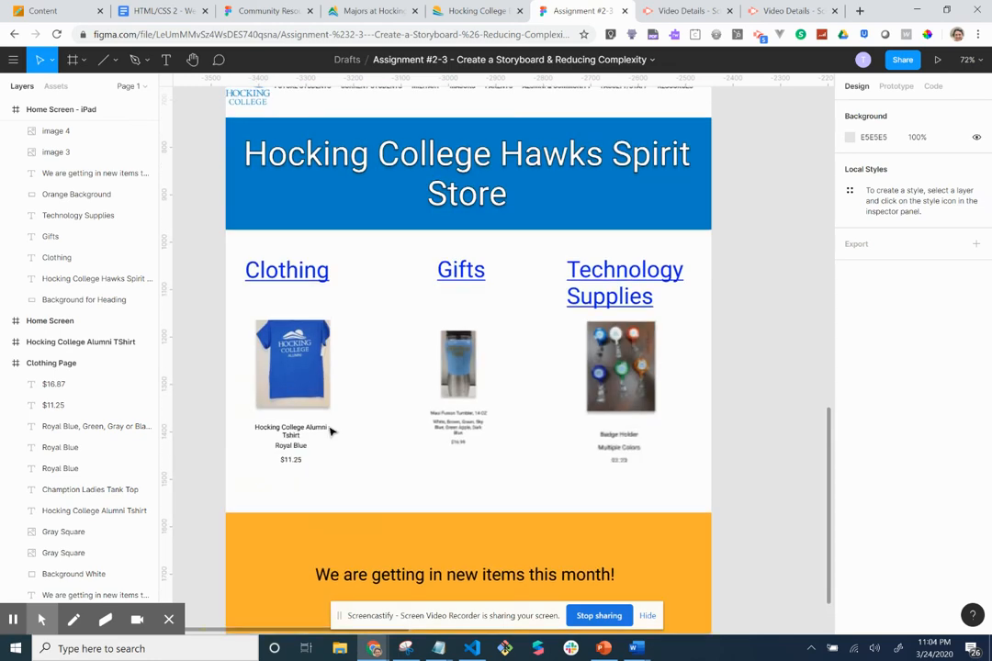
scroll(331, 432, up, 3)
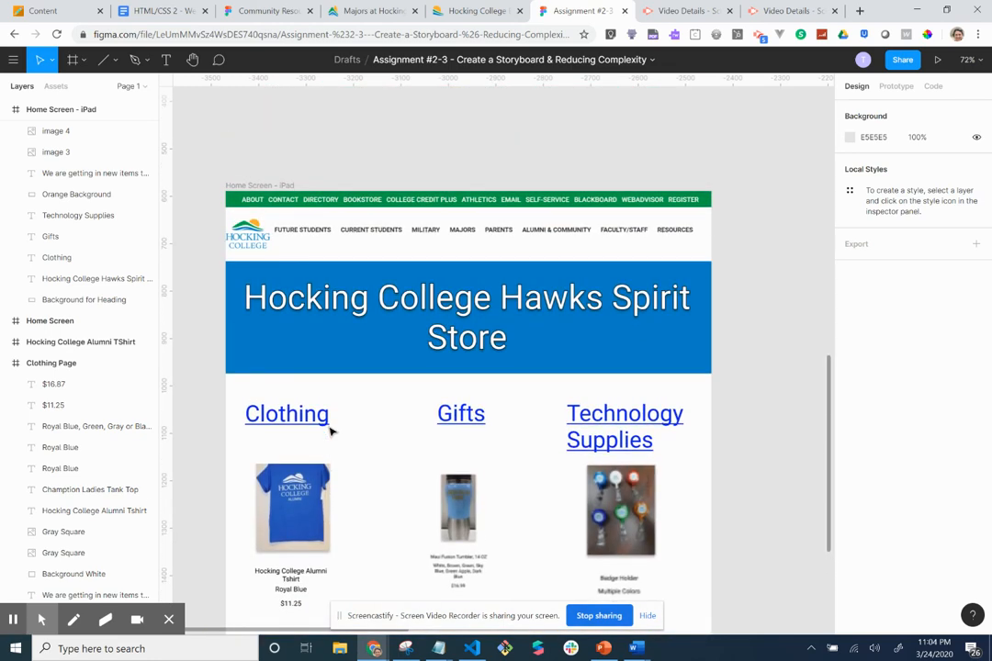
scroll(332, 432, down, 3)
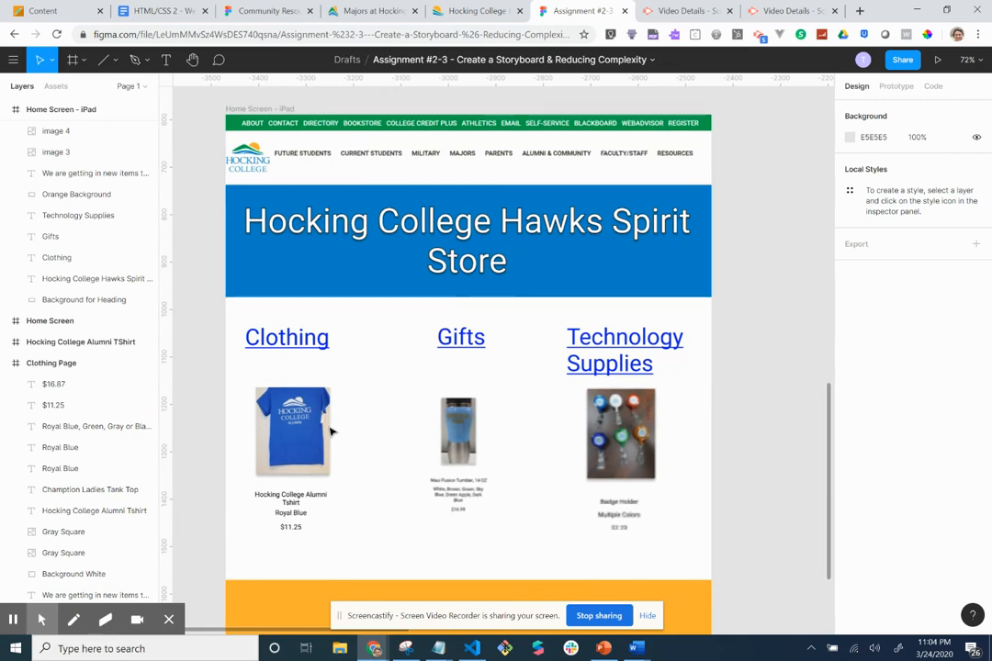
scroll(331, 432, down, 2)
scroll(332, 431, up, 3)
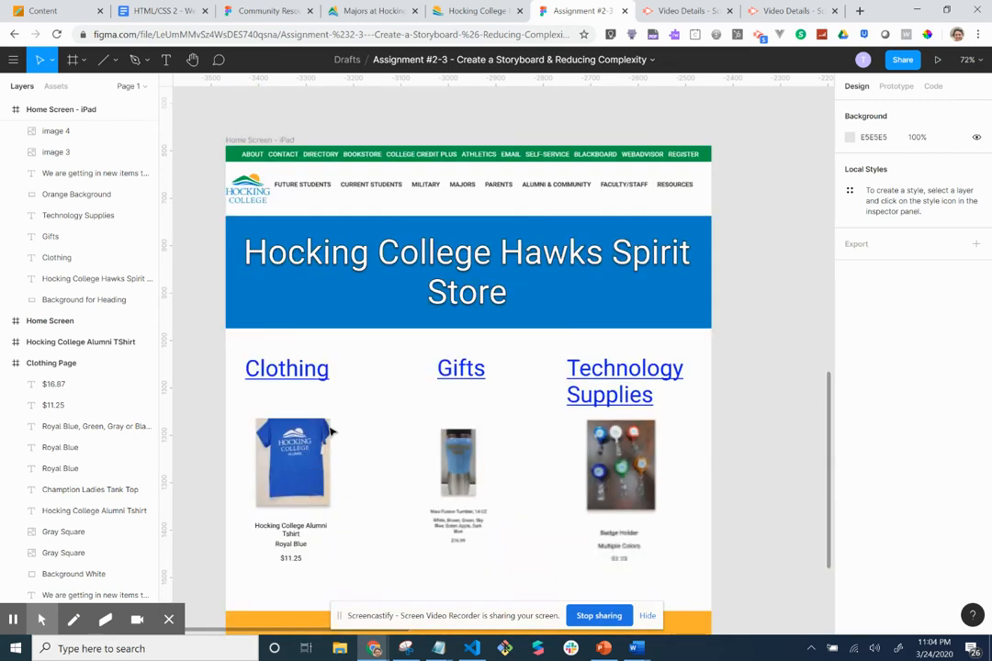
scroll(332, 431, up, 4)
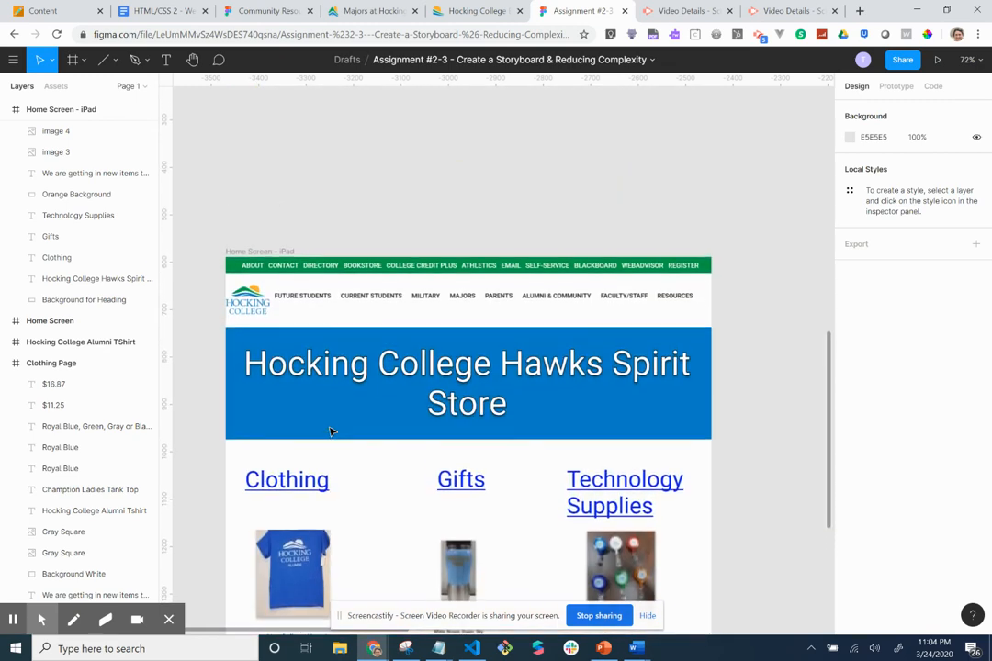
Check the assignment list in the HTML/CSS 2 Google Docs document and return to the Figma file.
click(433, 59)
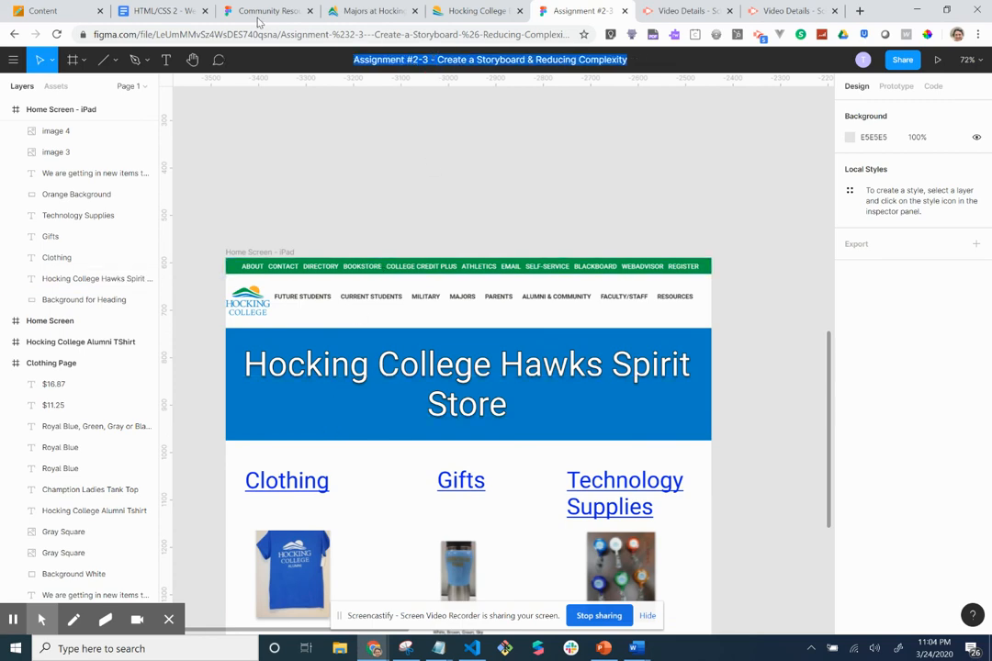
click(148, 13)
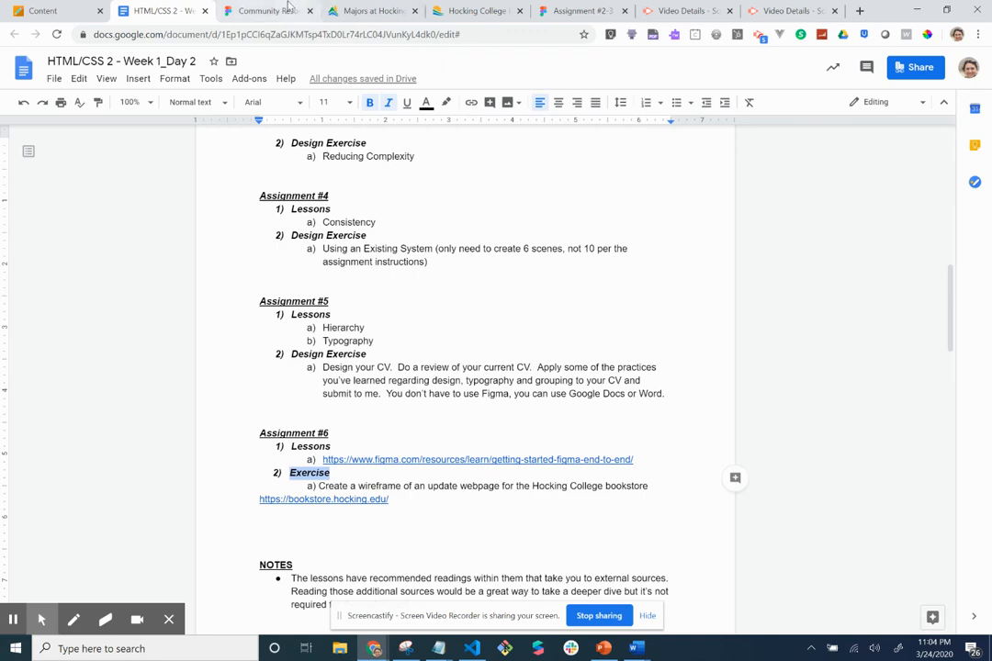
click(230, 11)
click(363, 16)
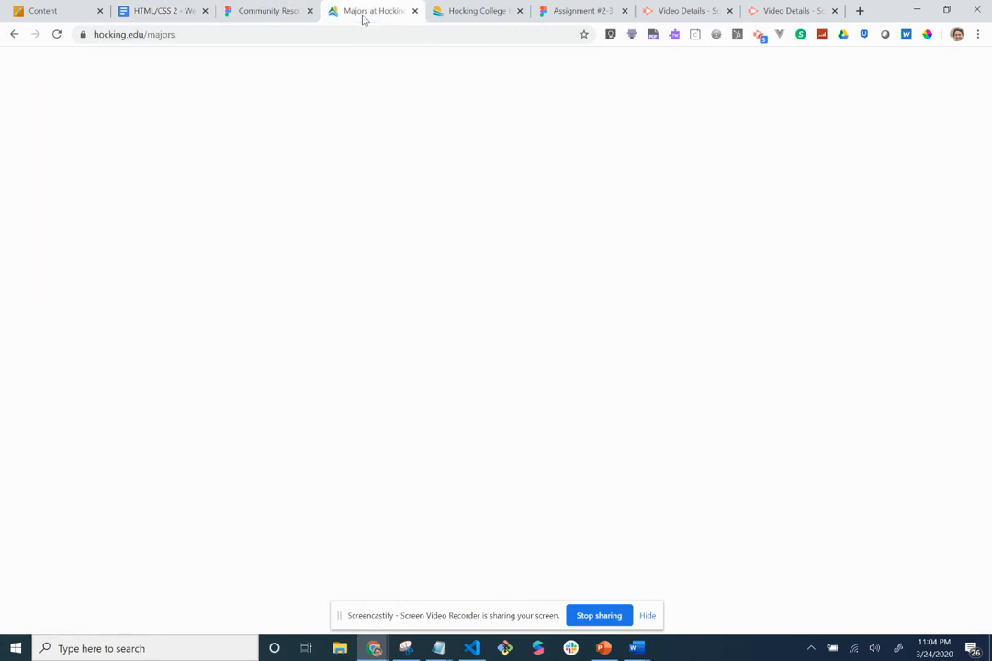
click(485, 12)
click(580, 13)
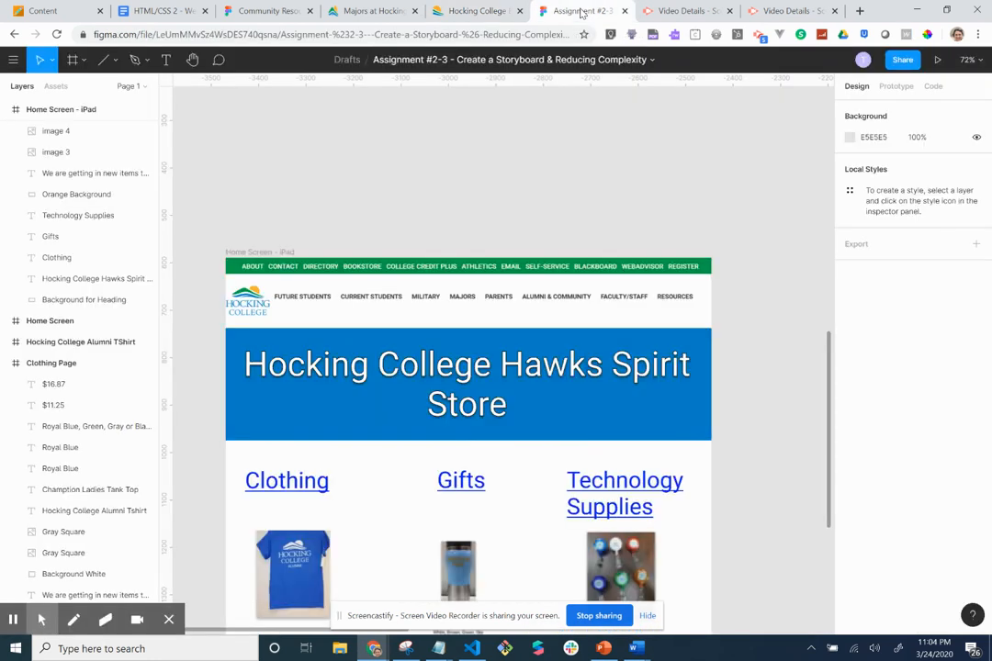
Change the assignment number in the Figma file name to "#2 - 6", keeping a dash before the description.
click(441, 58)
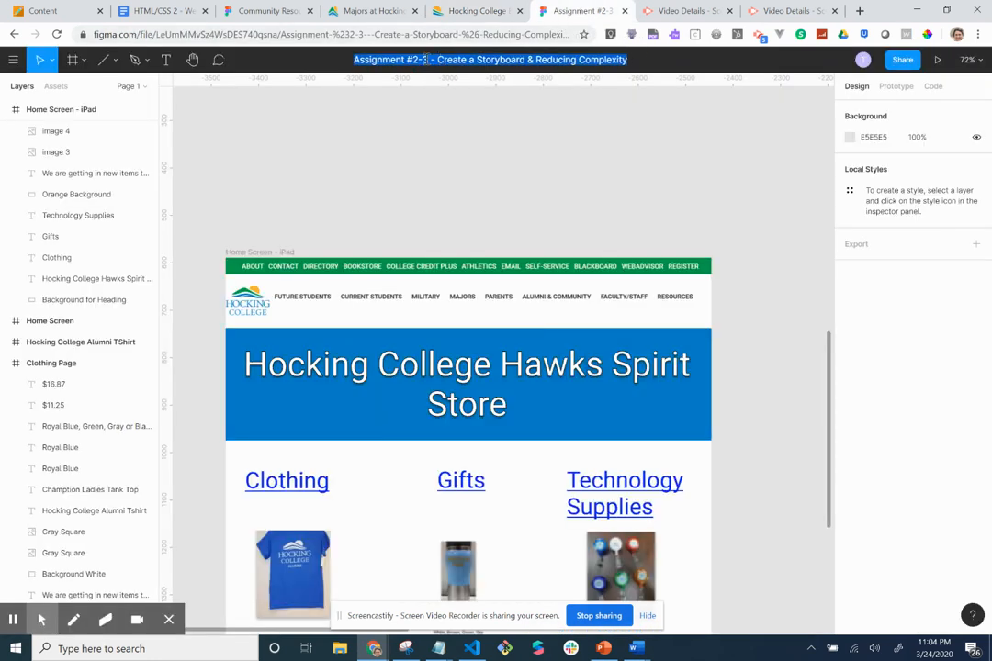
click(429, 60)
key(BackSpace)
key(BackSpace)
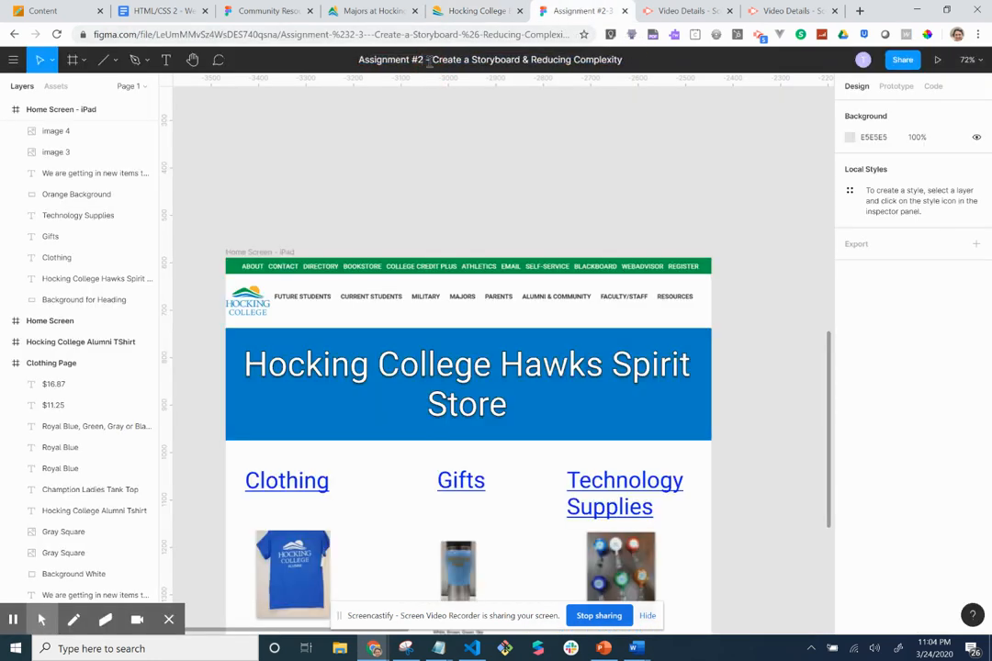
key(BackSpace)
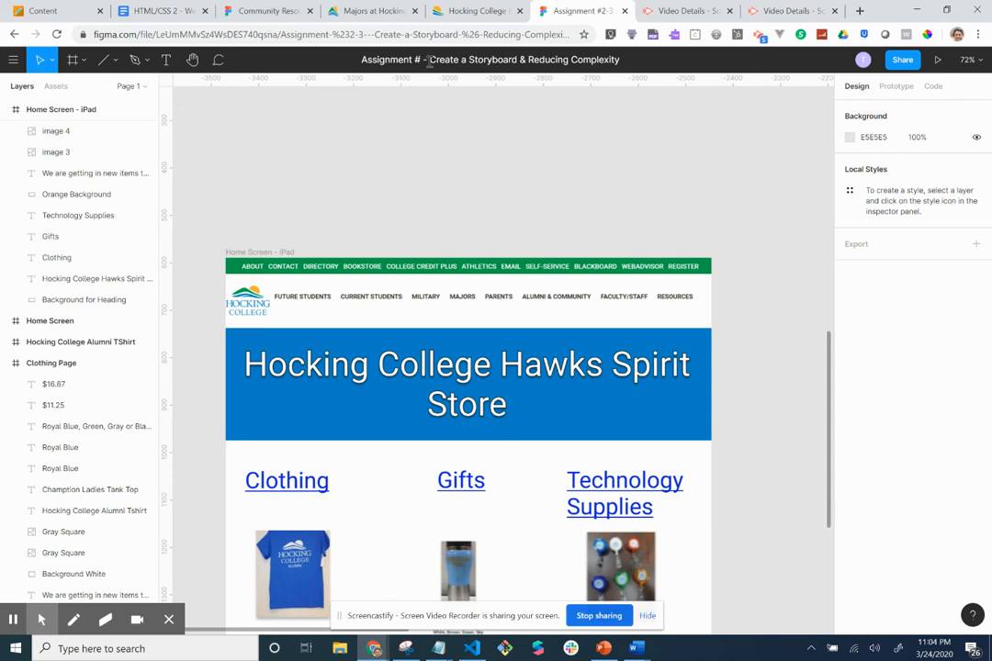
text(2, 3)
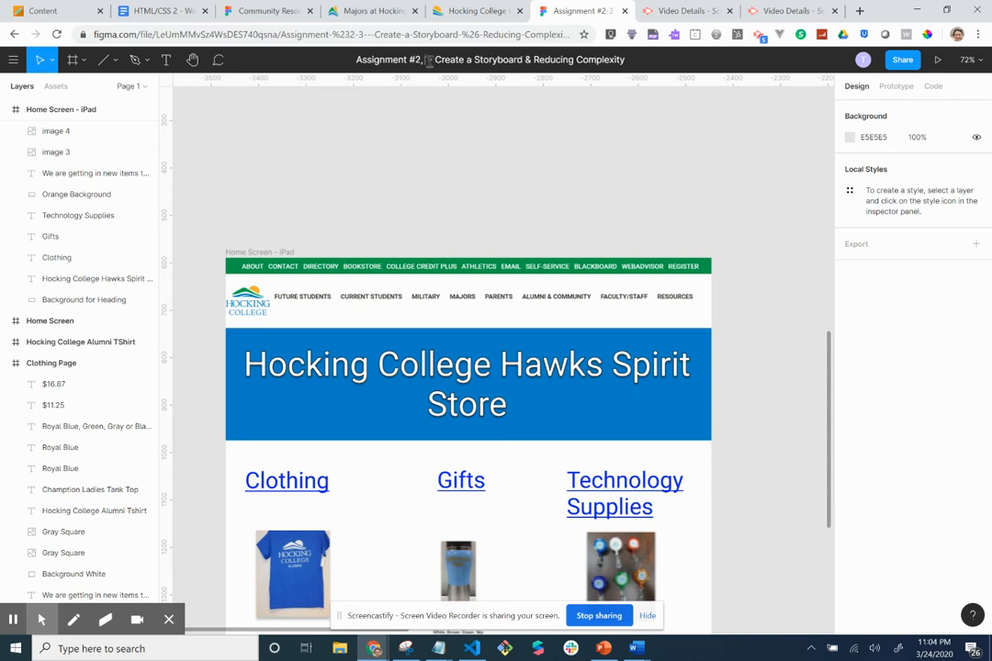
key(BackSpace)
key(BackSpace)
key(BackSpace)
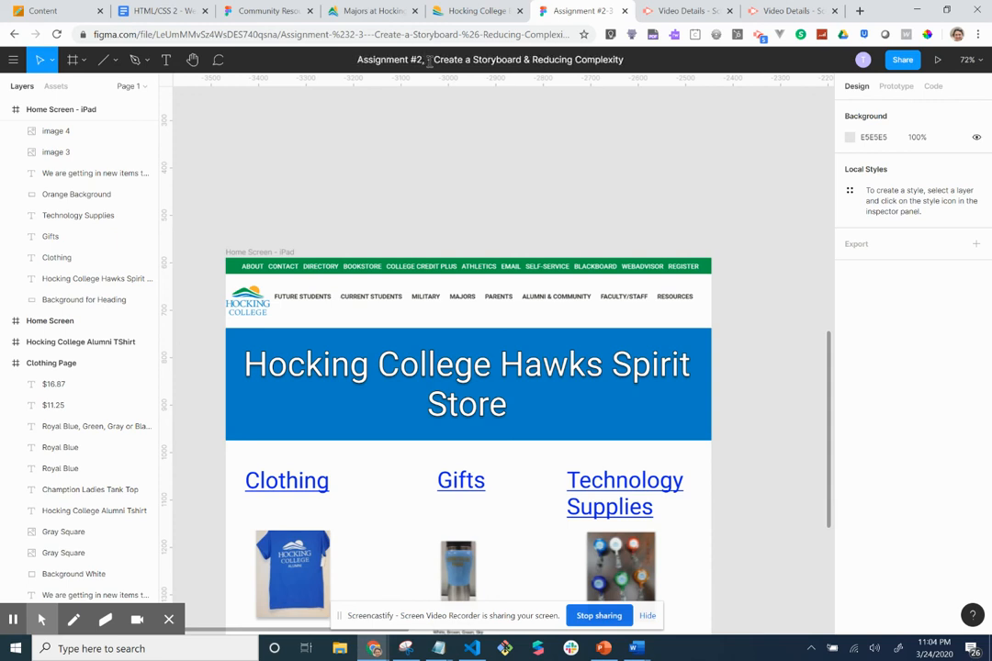
key(BackSpace)
text(- 6 -)
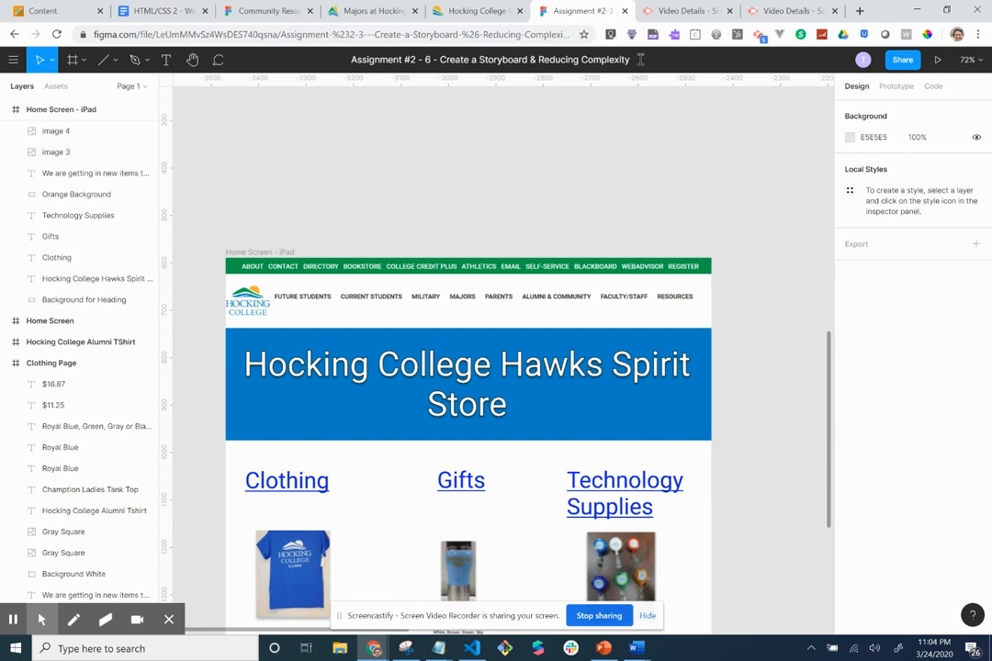
Remove the description "Create a Storyboard & Reducing Complexity" and its dash from the file name, leaving "Assignment #2 - 6".
drag(635, 59, 442, 60)
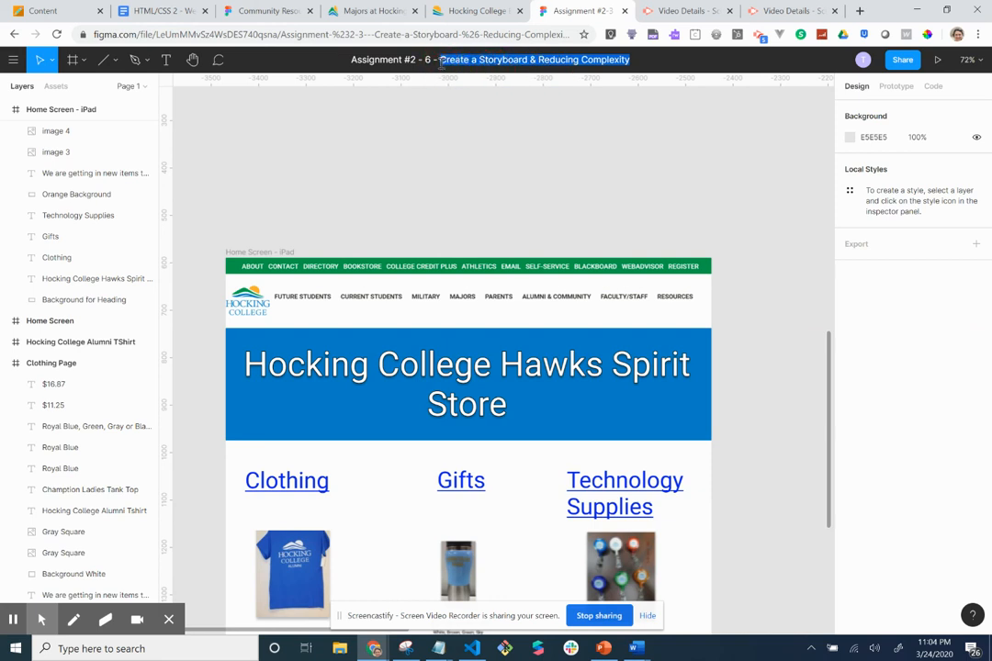
key(BackSpace)
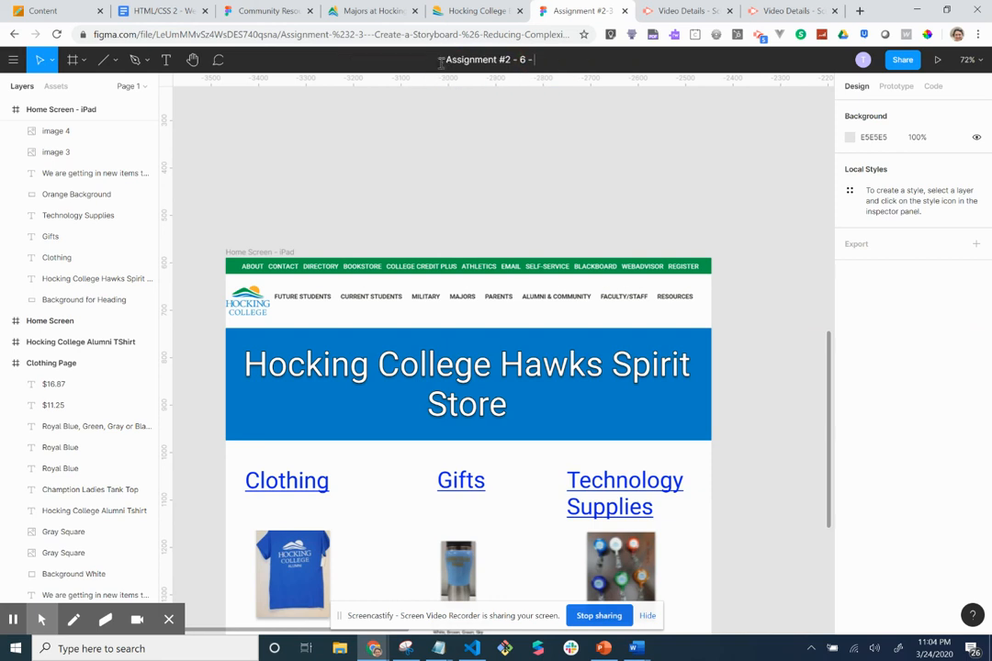
key(BackSpace)
key(BackSpace)
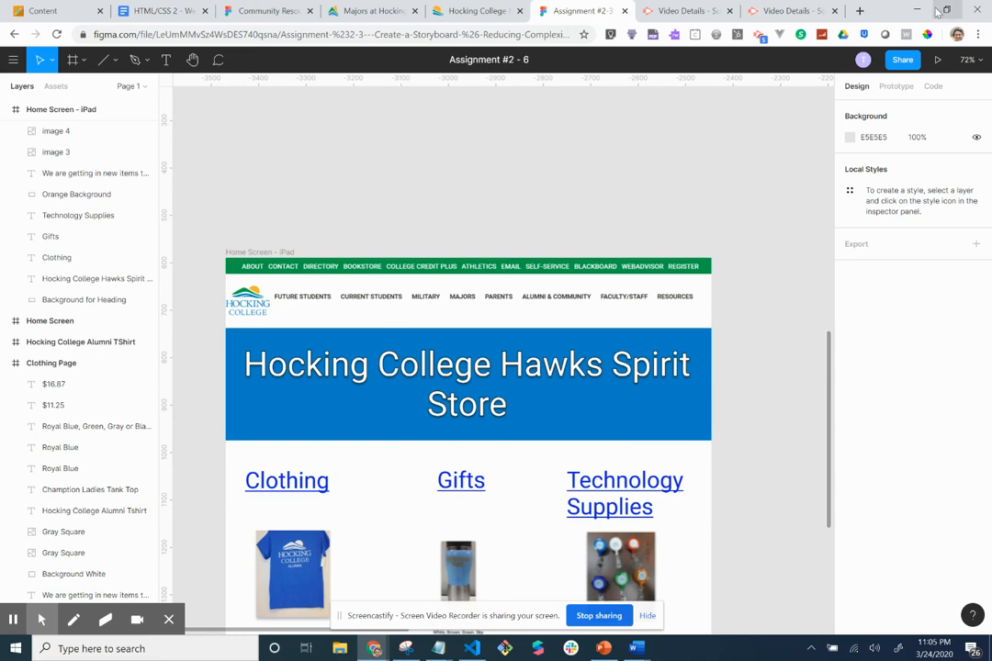
Look at the sharing options of the renamed file, close them, and switch to the HTML/CSS 2 document in Google Docs.
click(903, 60)
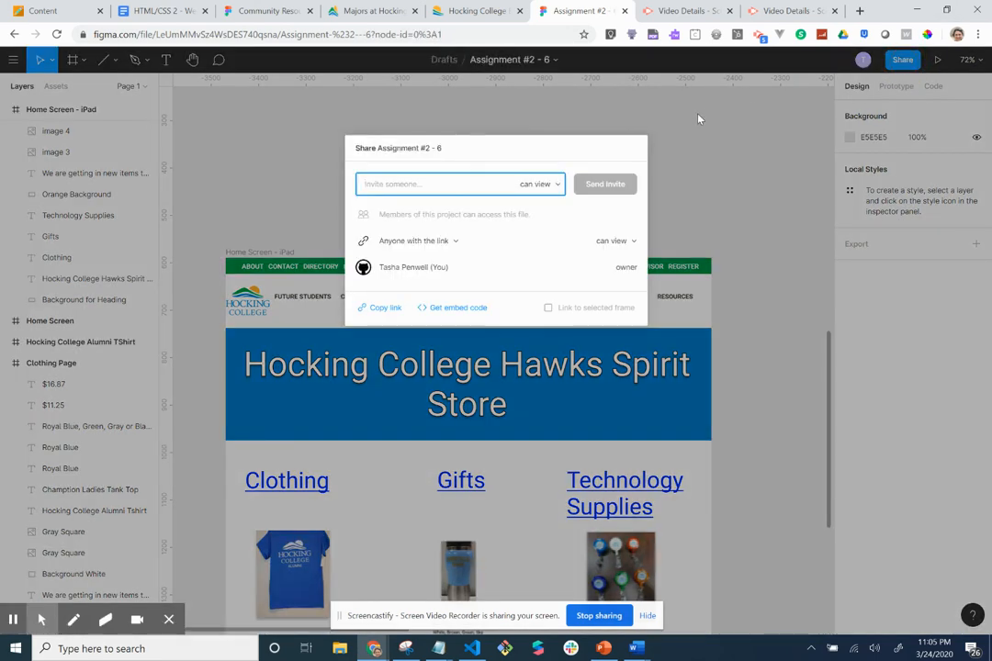
click(699, 117)
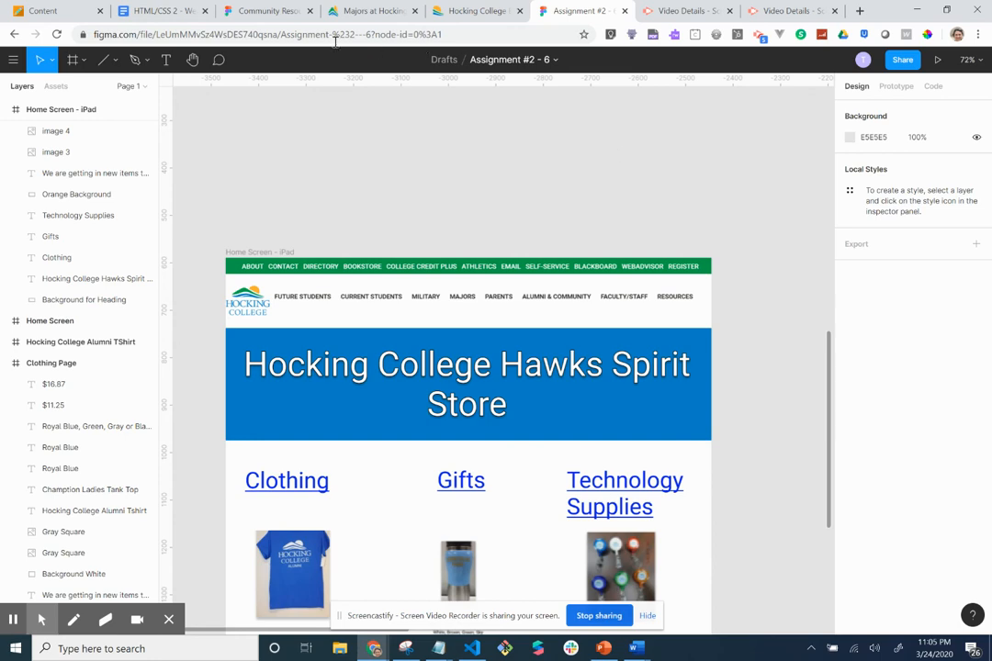
click(164, 12)
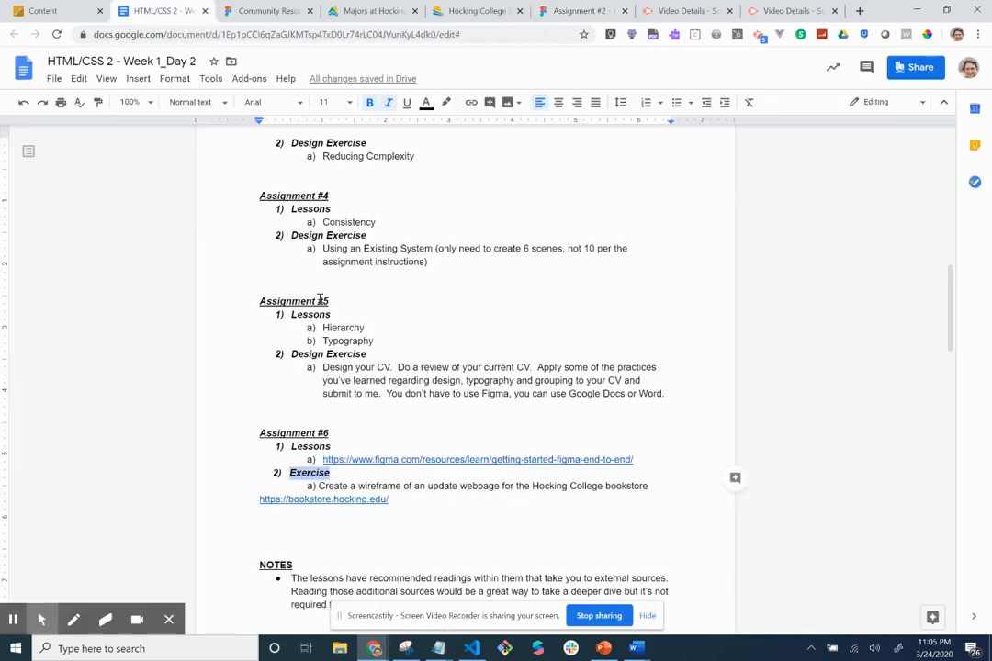
Delete five blank lines directly above the "TILT REVIEW (informational)" heading on the document's third page.
scroll(319, 300, down, 10)
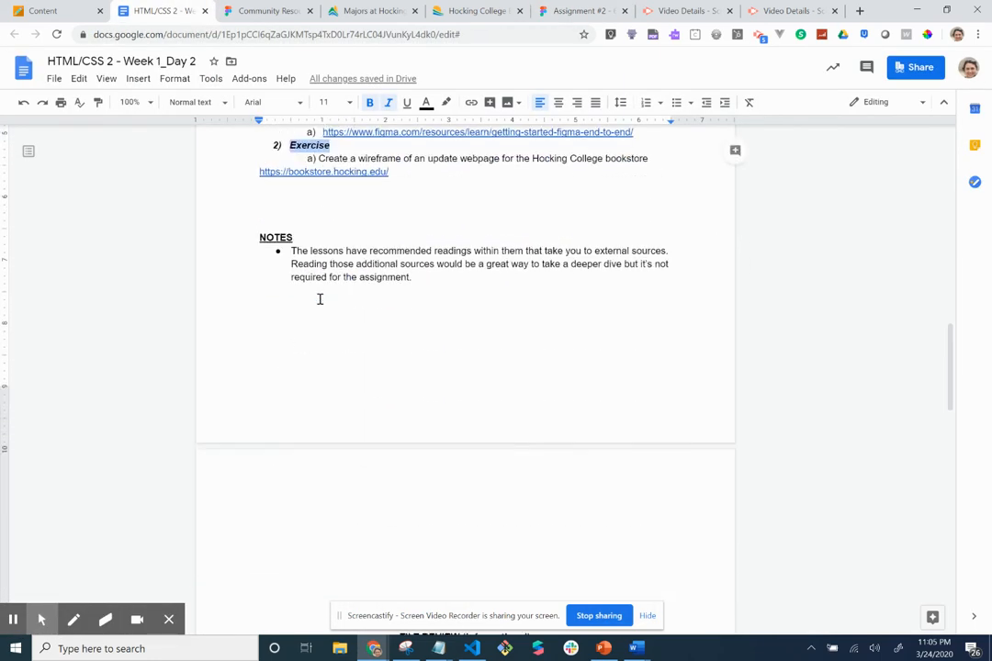
scroll(319, 299, up, 7)
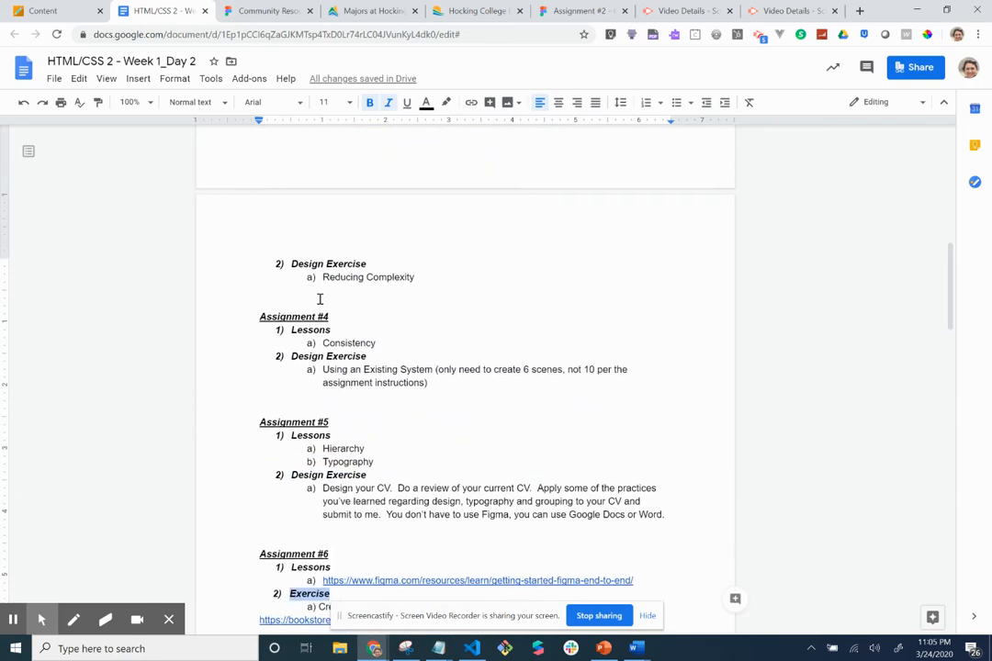
scroll(320, 299, down, 4)
scroll(319, 299, down, 8)
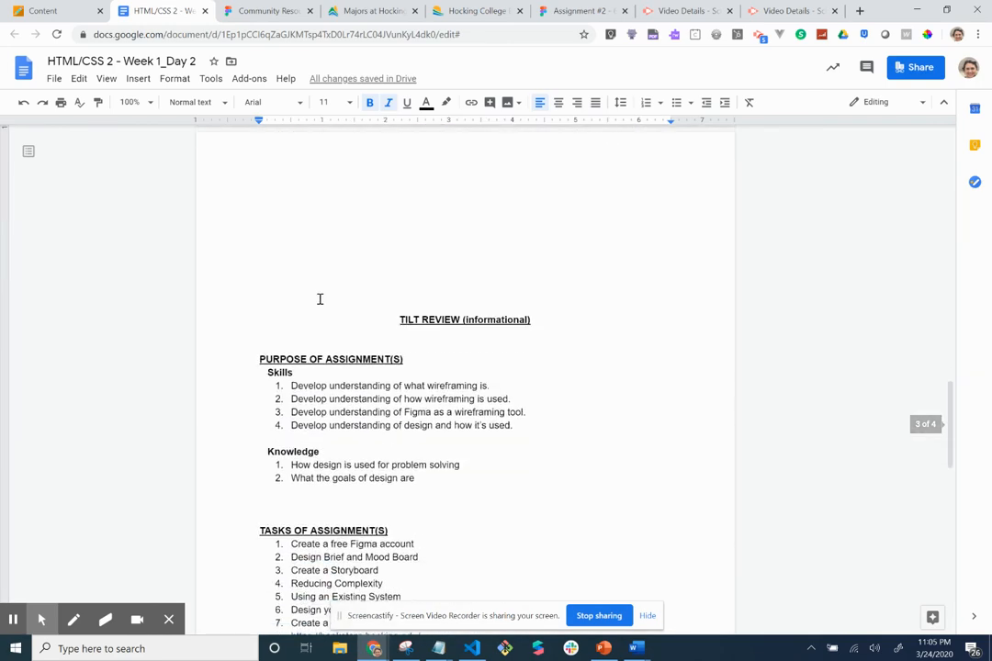
click(363, 239)
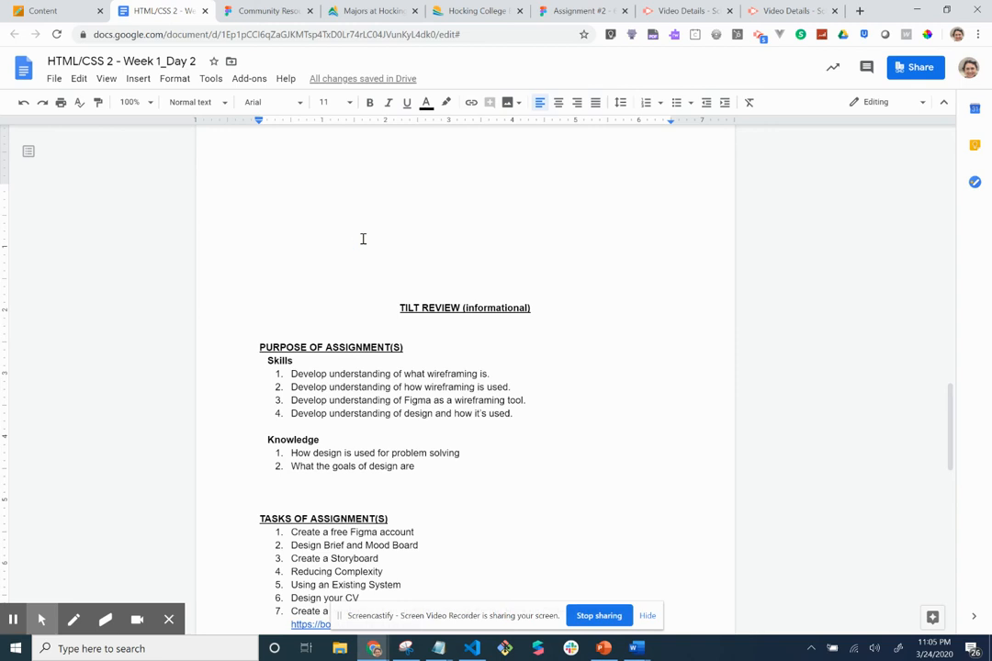
key(Delete)
key(Delete)
key(Delete)
key(Delete)
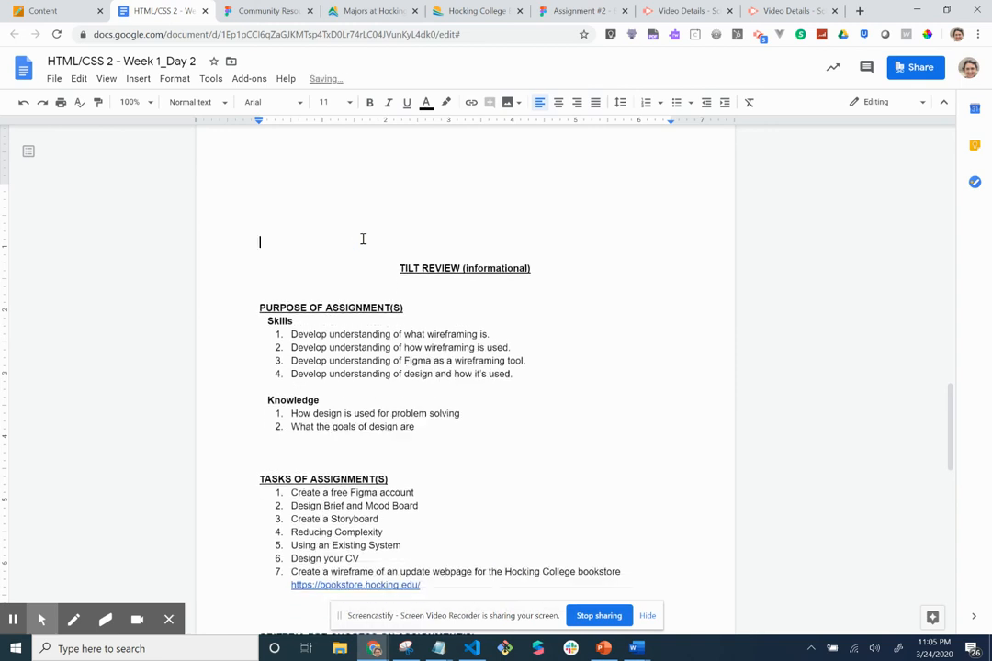
key(Delete)
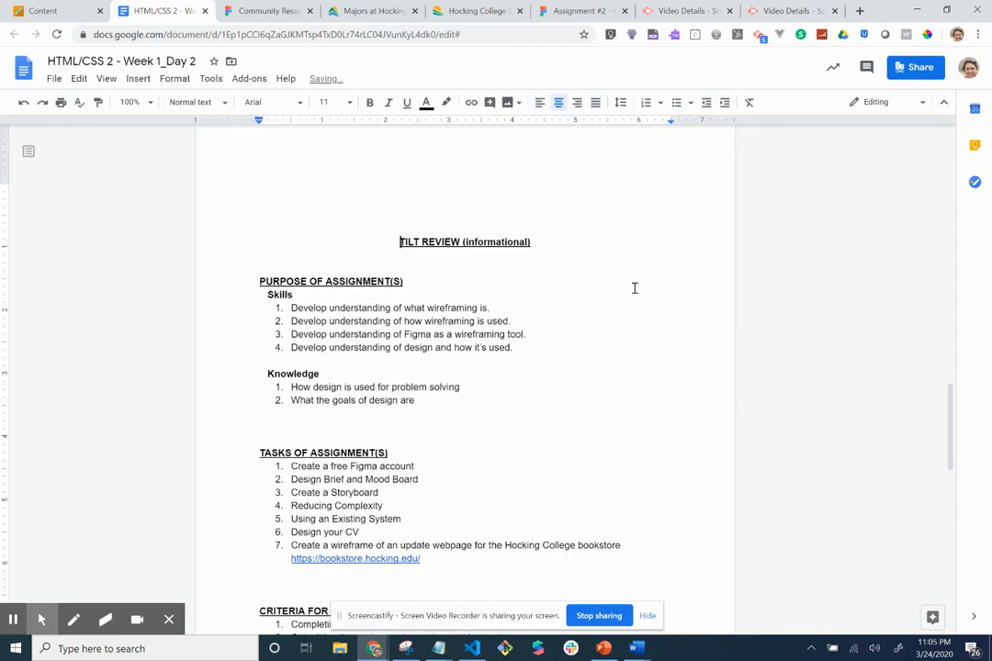
scroll(716, 345, up, 2)
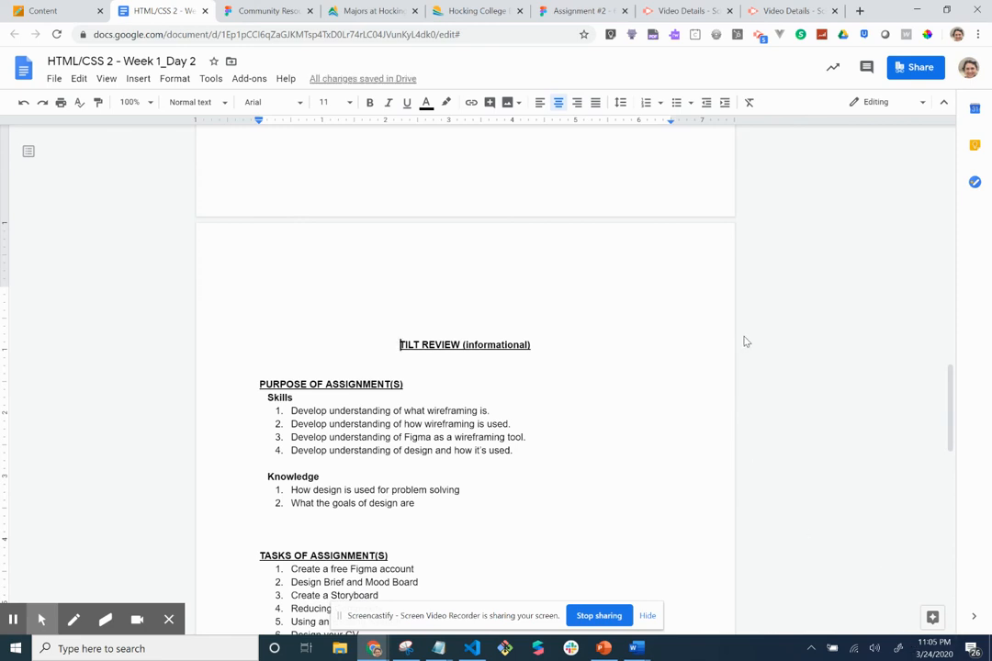
scroll(745, 343, down, 15)
scroll(746, 342, up, 3)
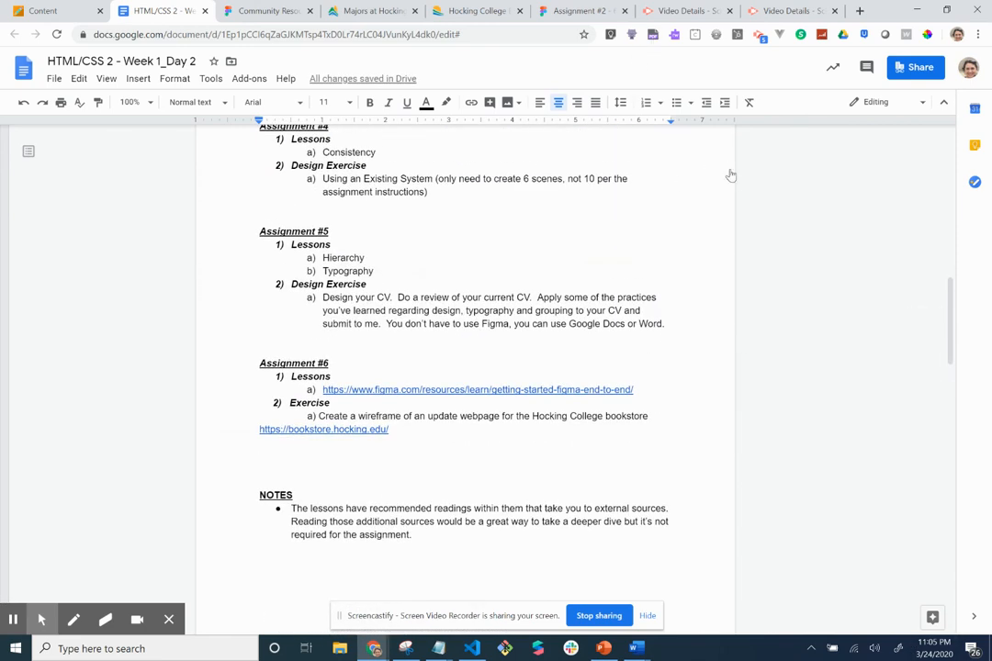